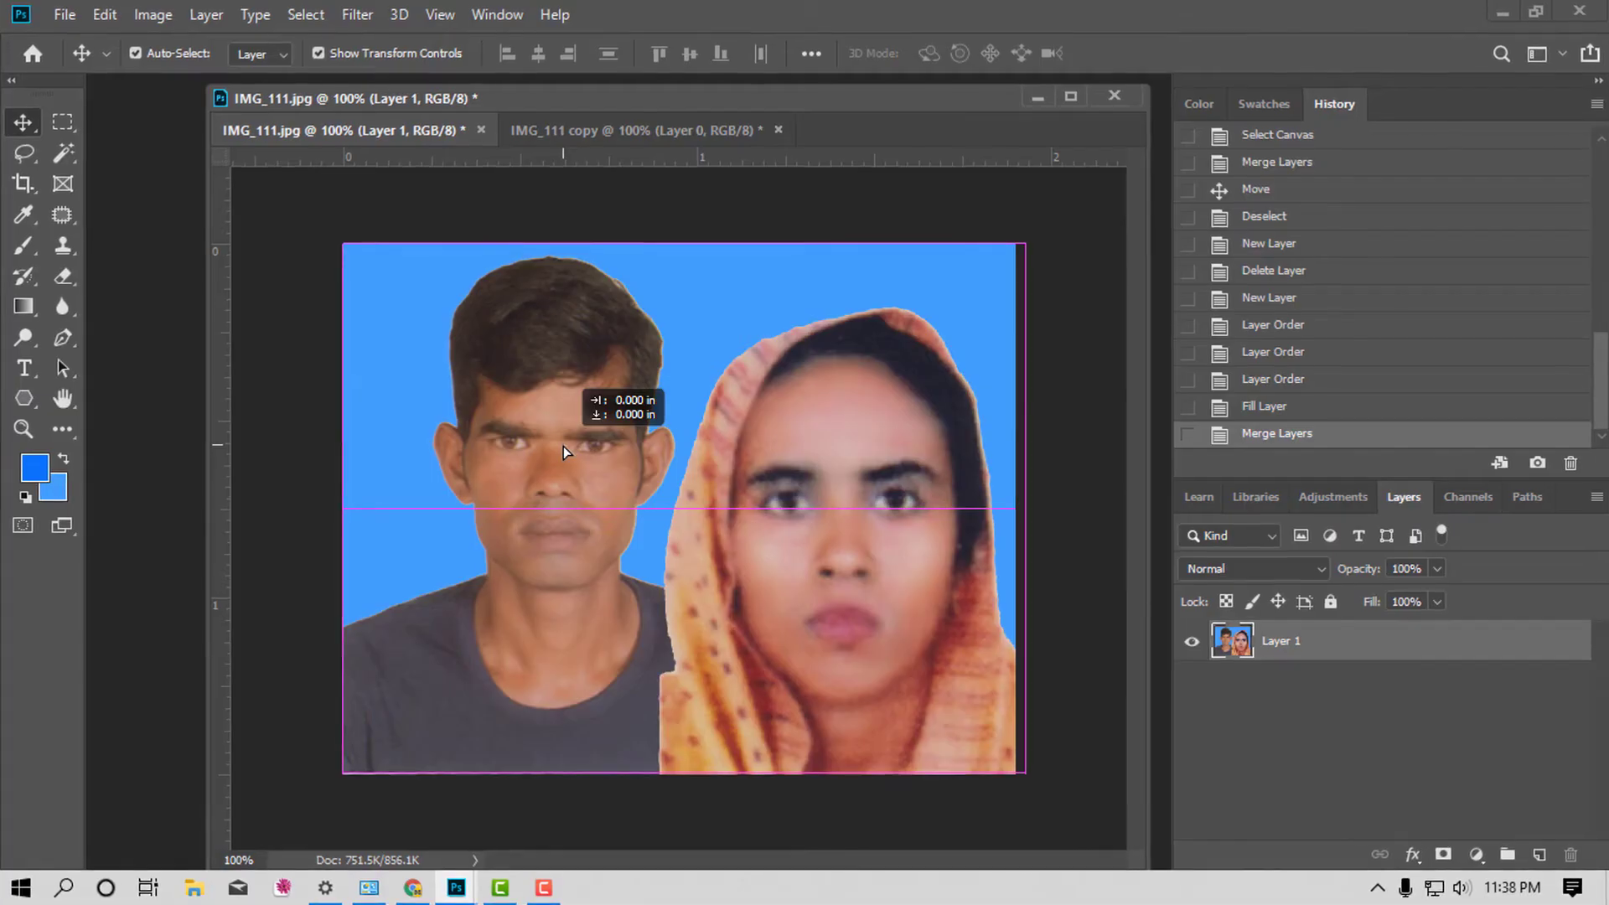
Nudge the combined man-and-woman photo into alignment within the canvas and commit the move.
{"action": "left_click_drag", "start_coordinate": [562, 447], "coordinate": [564, 445]}
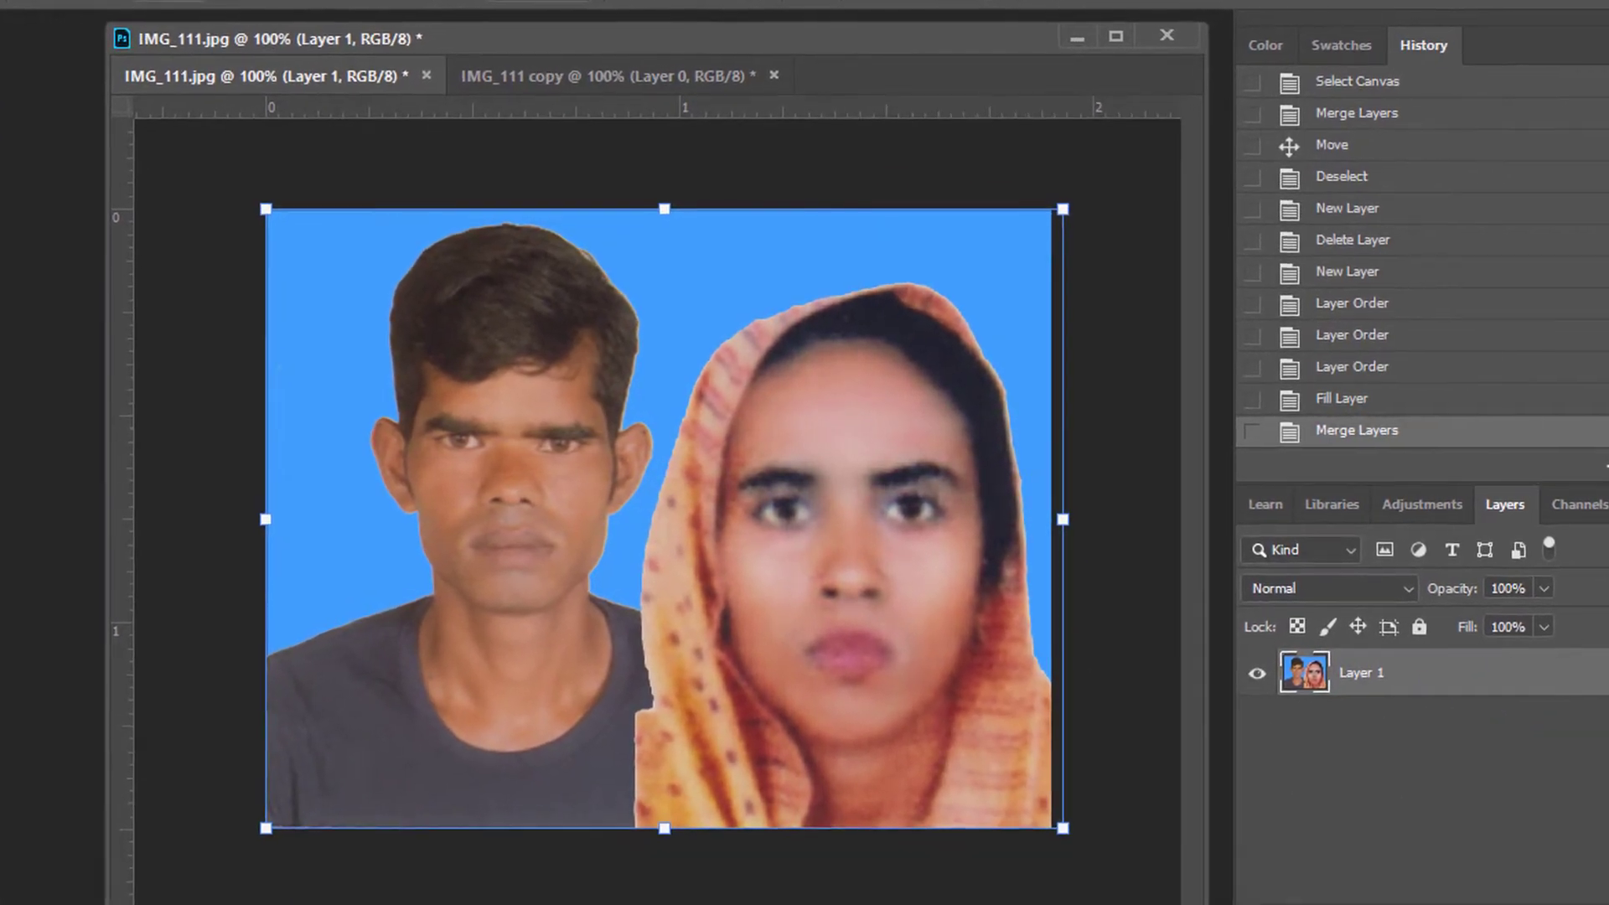
{"action": "key", "text": "m"}
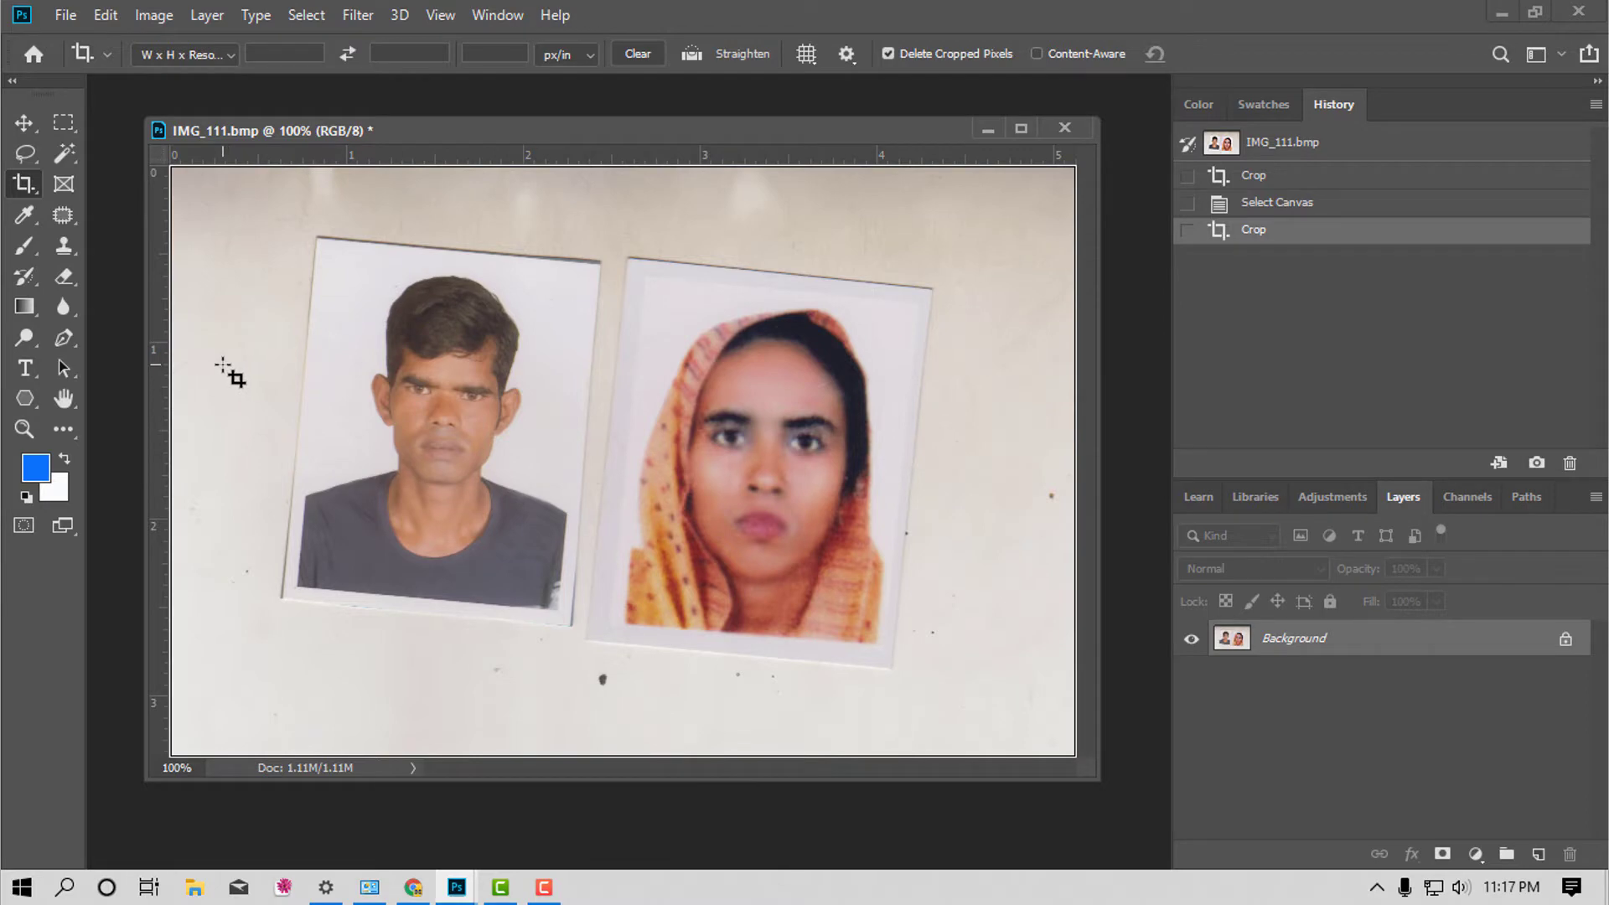
Duplicate the scan as IMG_111 copy and return to the original IMG_111.bmp.
{"action": "right_click", "coordinate": [450, 130]}
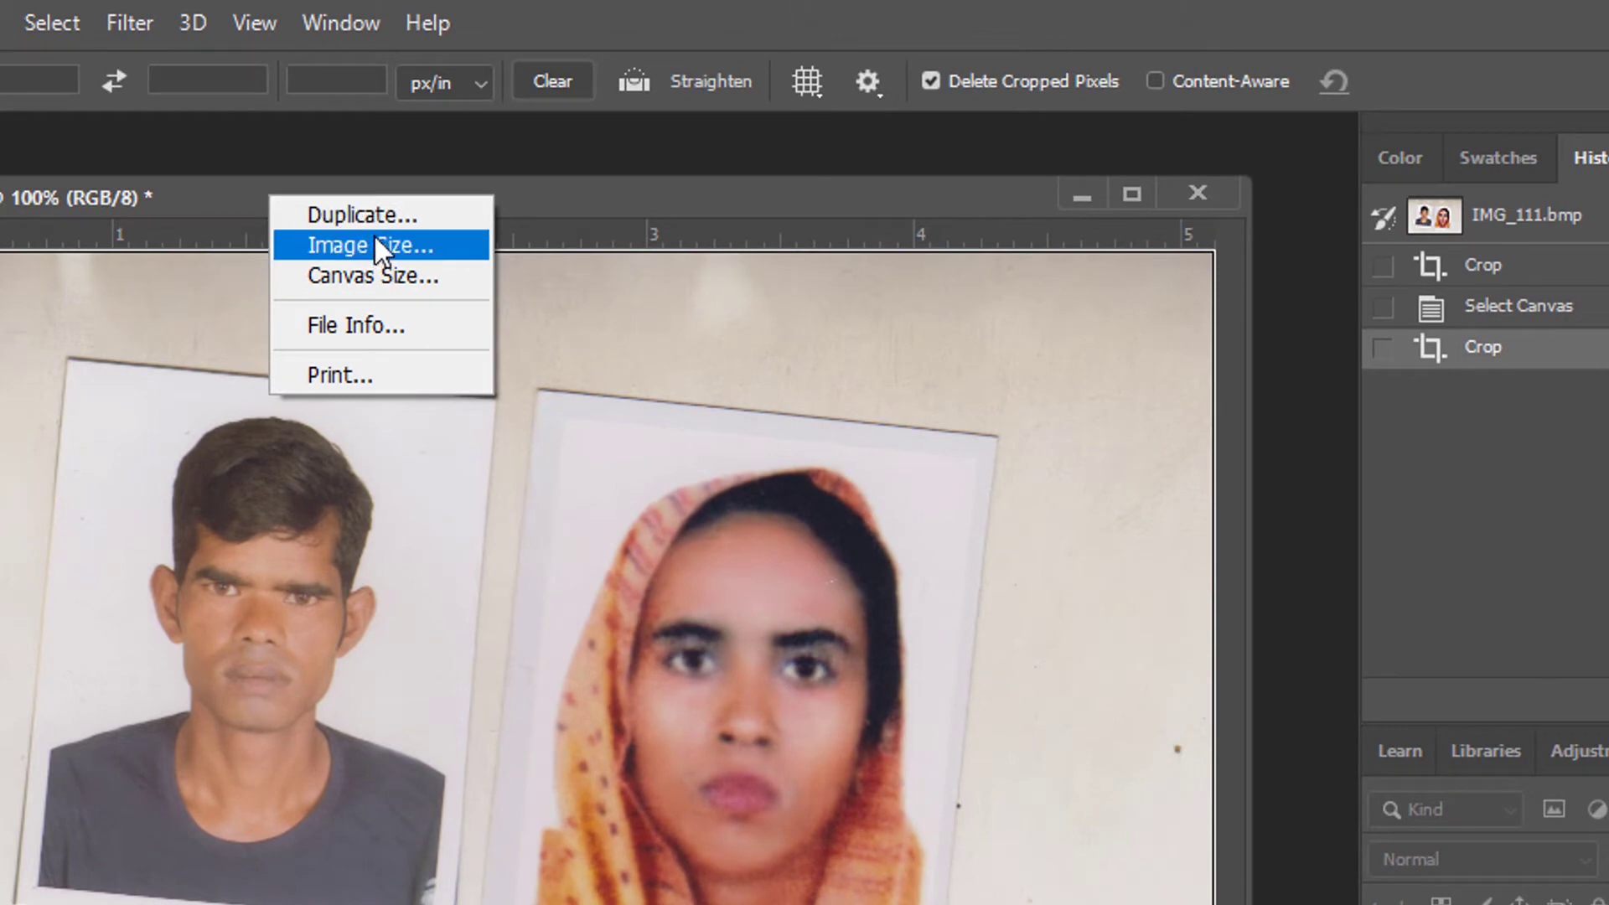
{"action": "left_click", "coordinate": [375, 218]}
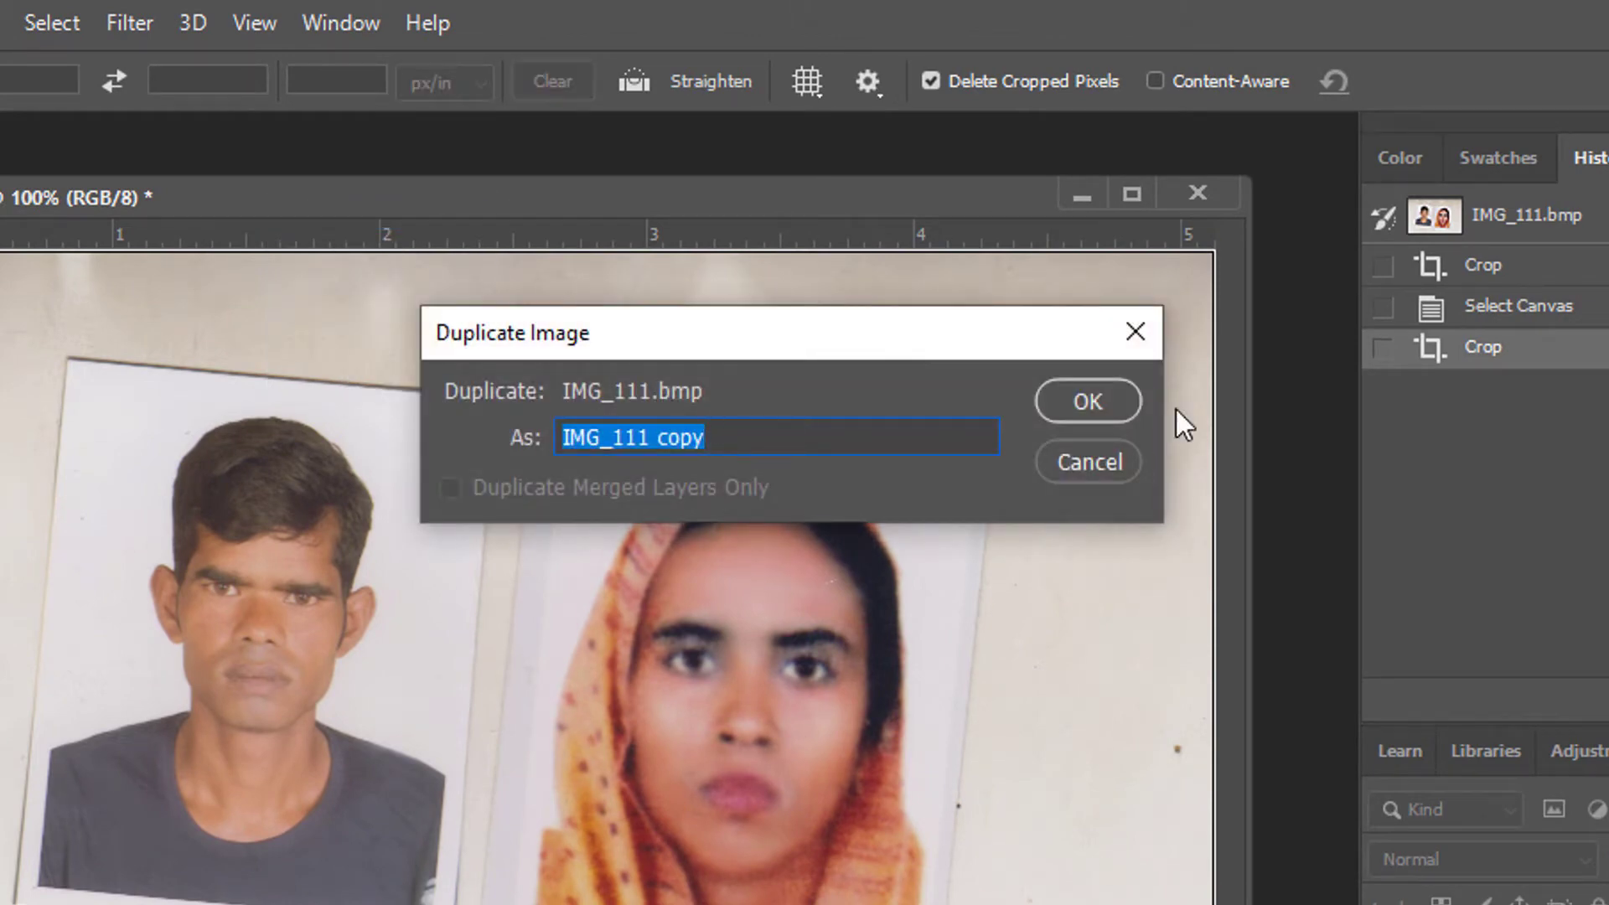
{"action": "left_click", "coordinate": [1088, 402]}
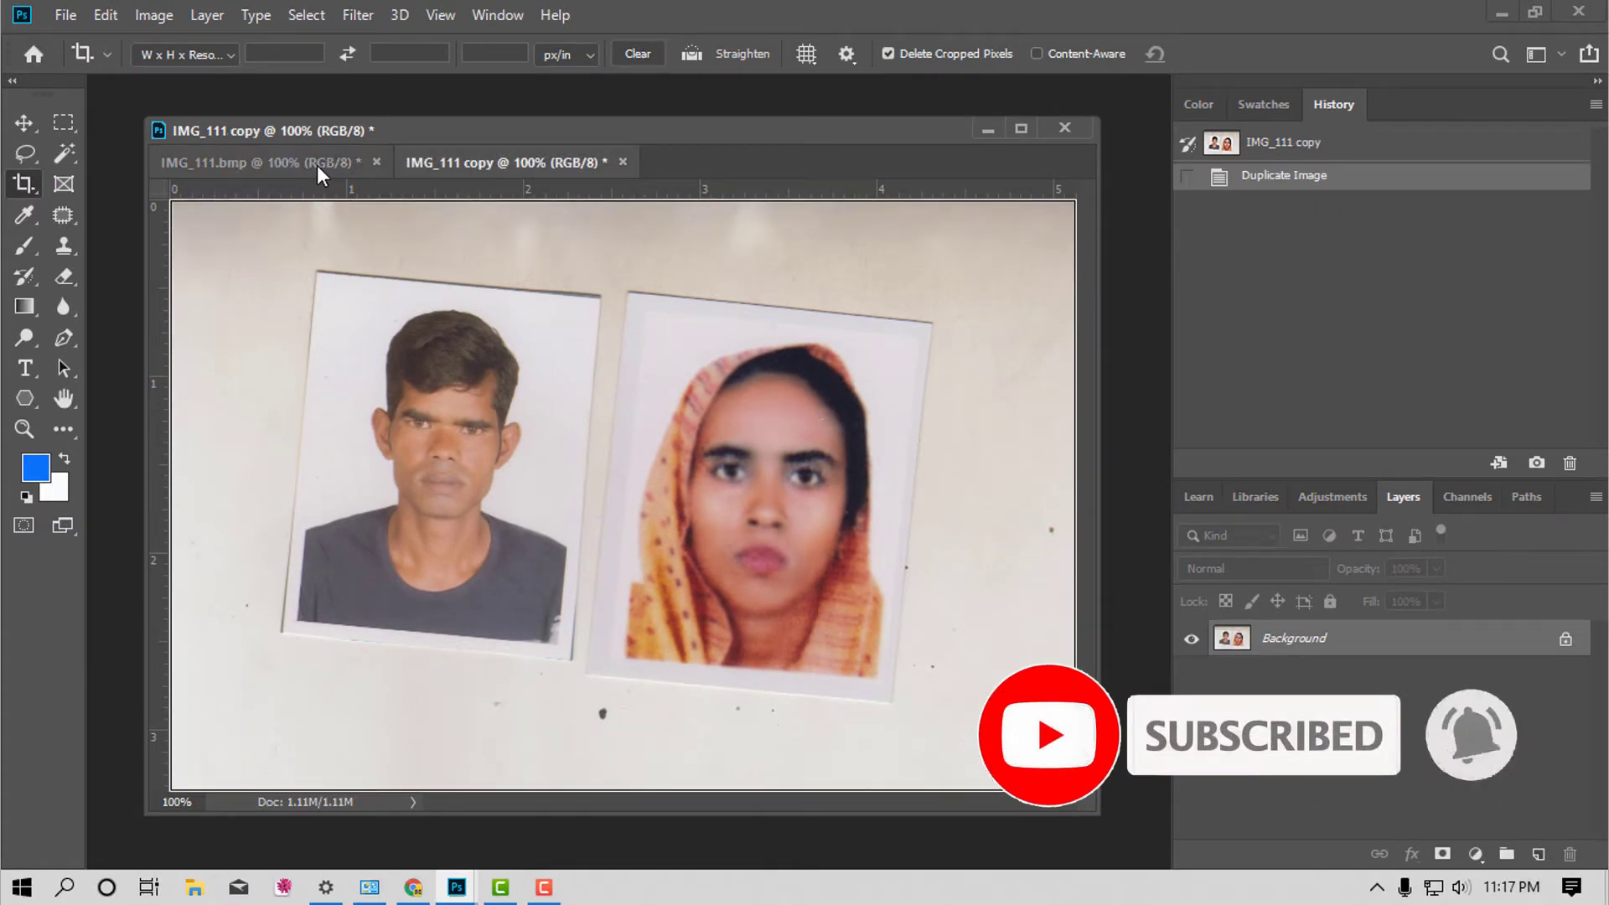
{"action": "left_click", "coordinate": [316, 165]}
{"action": "left_click", "coordinate": [464, 160]}
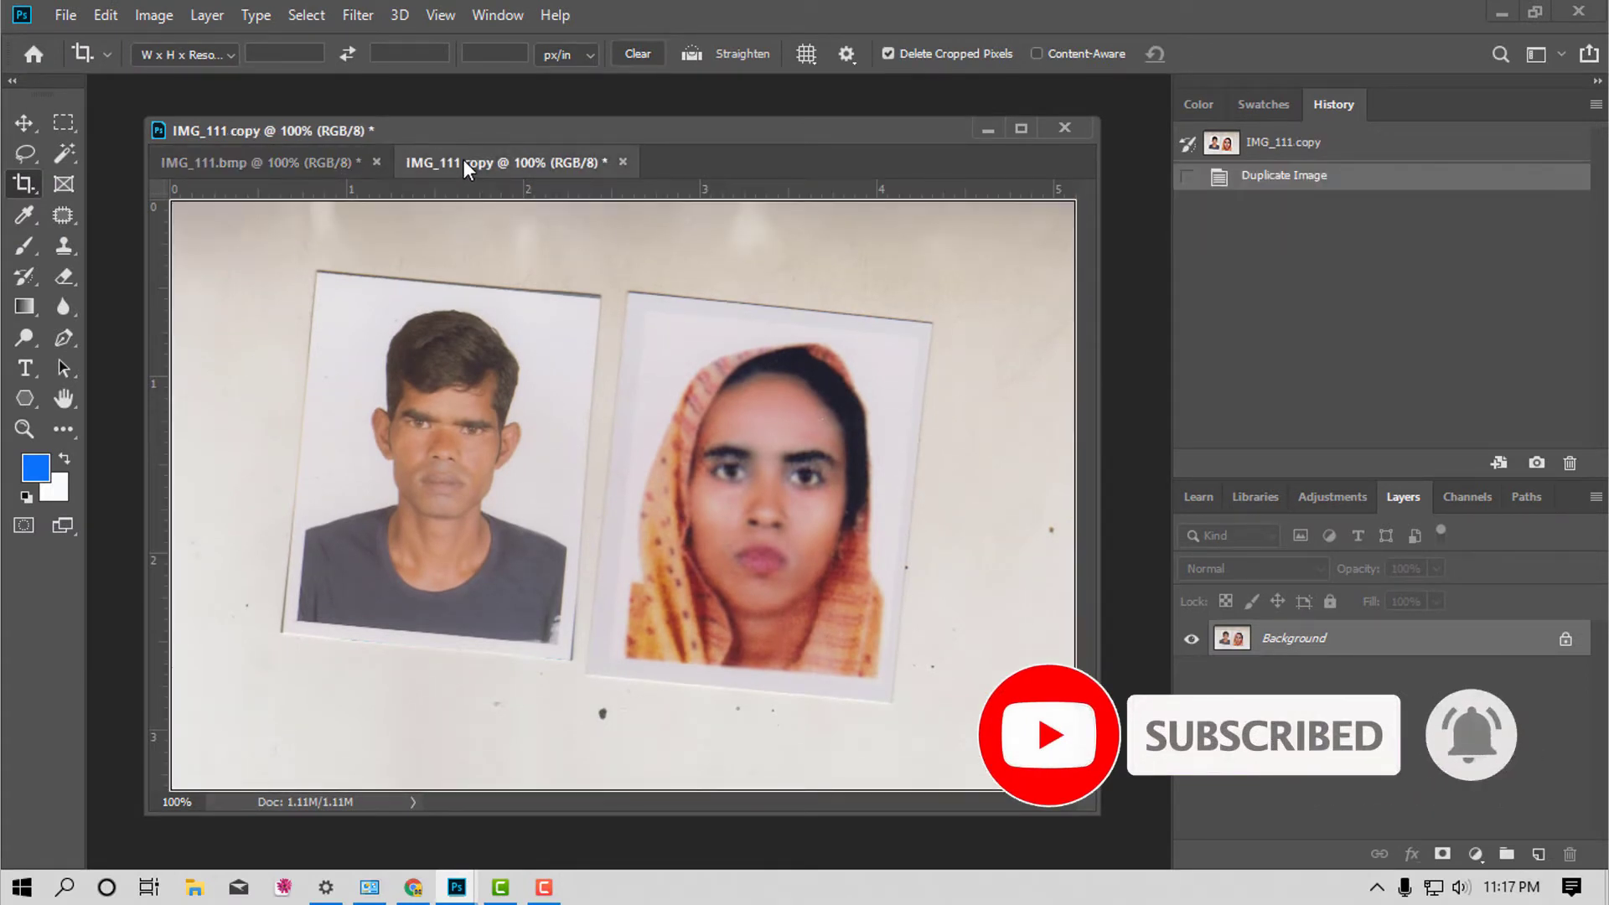
{"action": "left_click", "coordinate": [313, 162]}
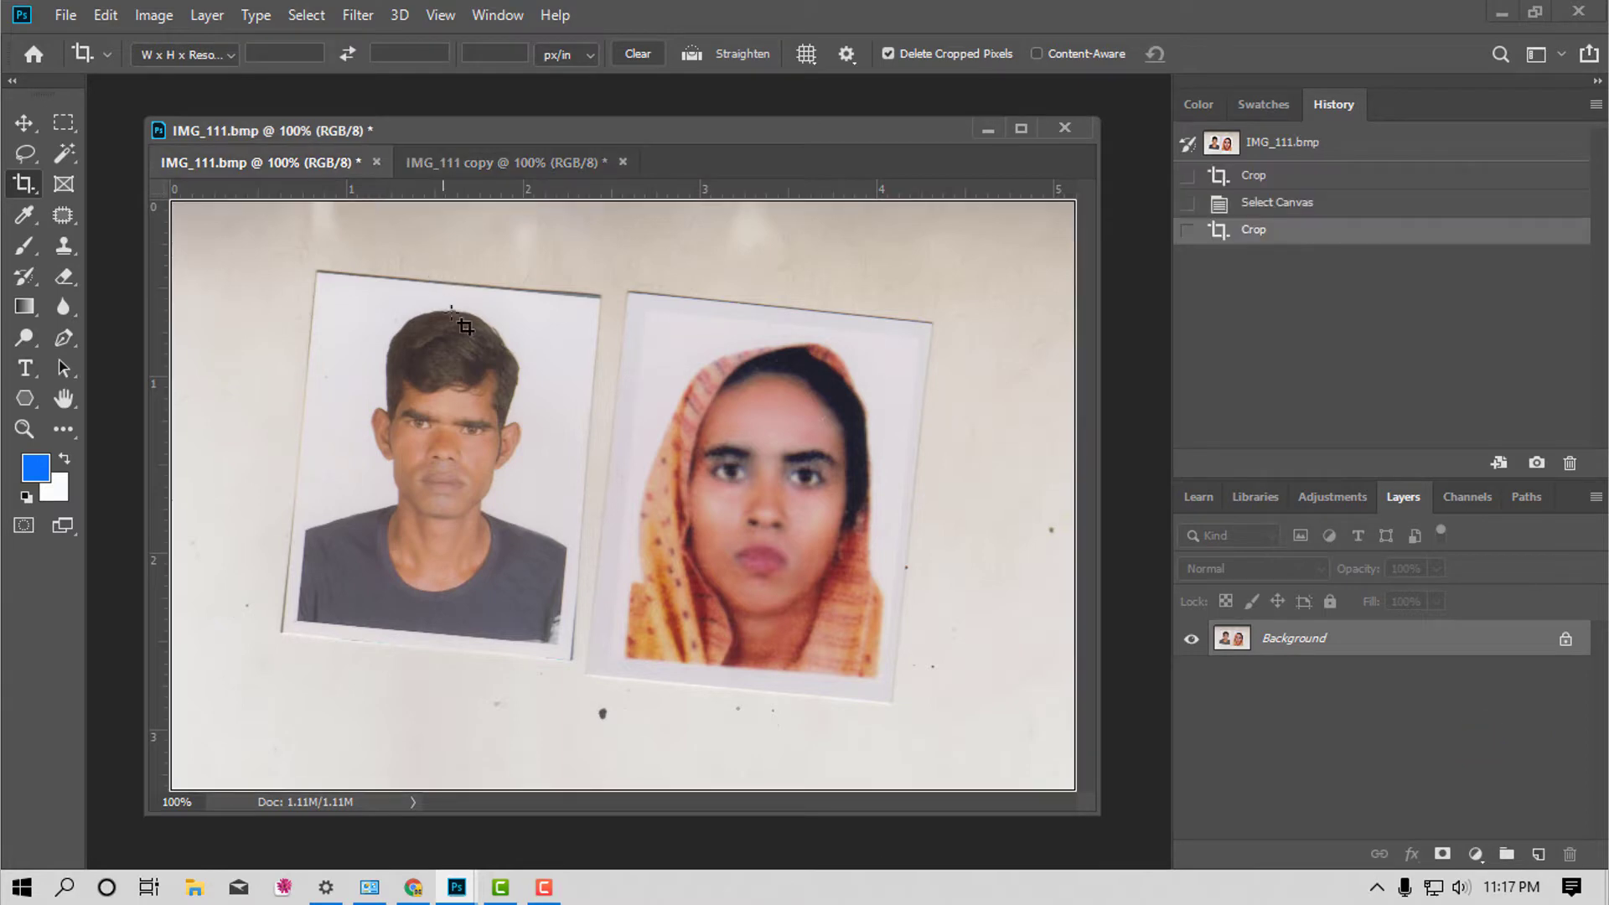
Crop the scan to the man's photo at 1.5 × 1.9 in and 300 px/in.
{"action": "left_click", "coordinate": [284, 55]}
{"action": "type", "text": "1.5"}
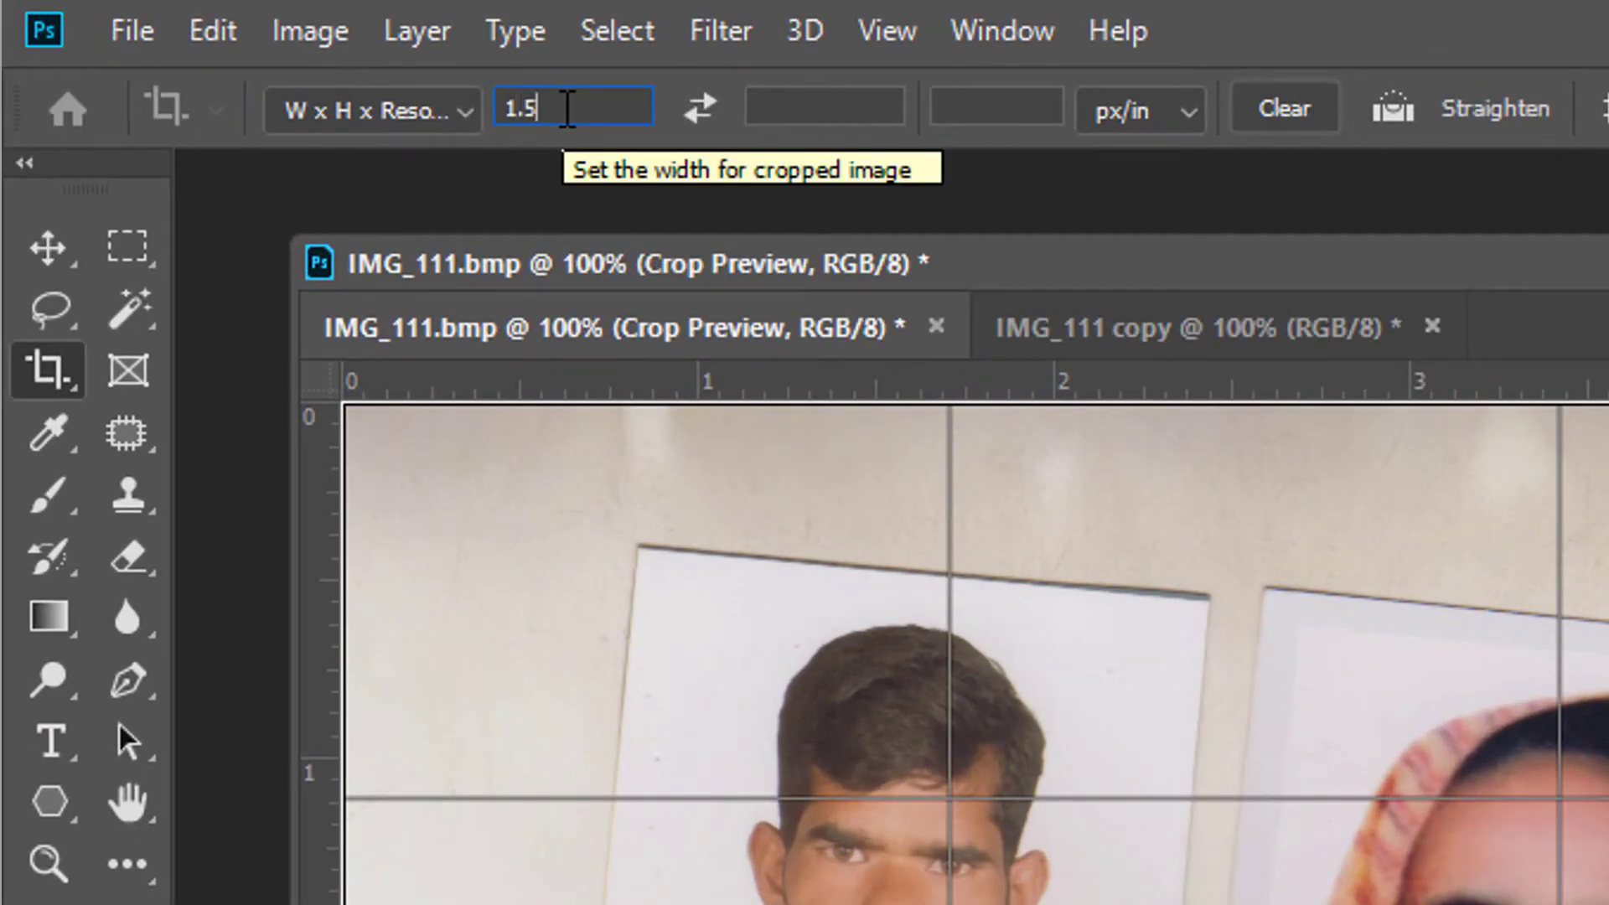
{"action": "left_click", "coordinate": [829, 101]}
{"action": "type", "text": "1"}
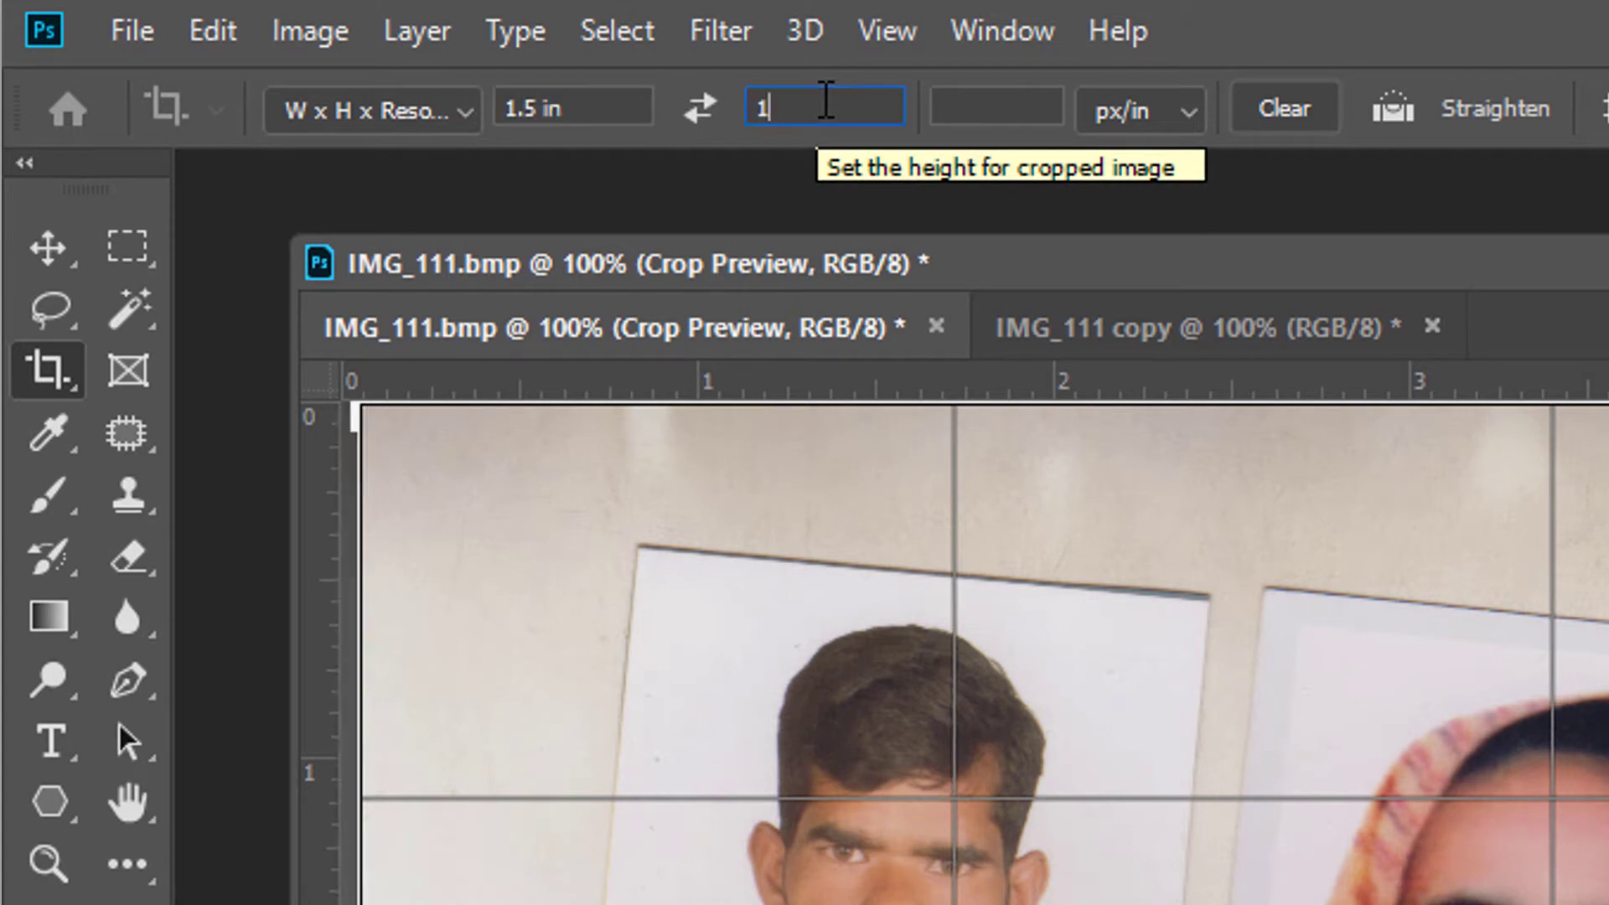
{"action": "type", "text": ".9"}
{"action": "left_click", "coordinate": [964, 107]}
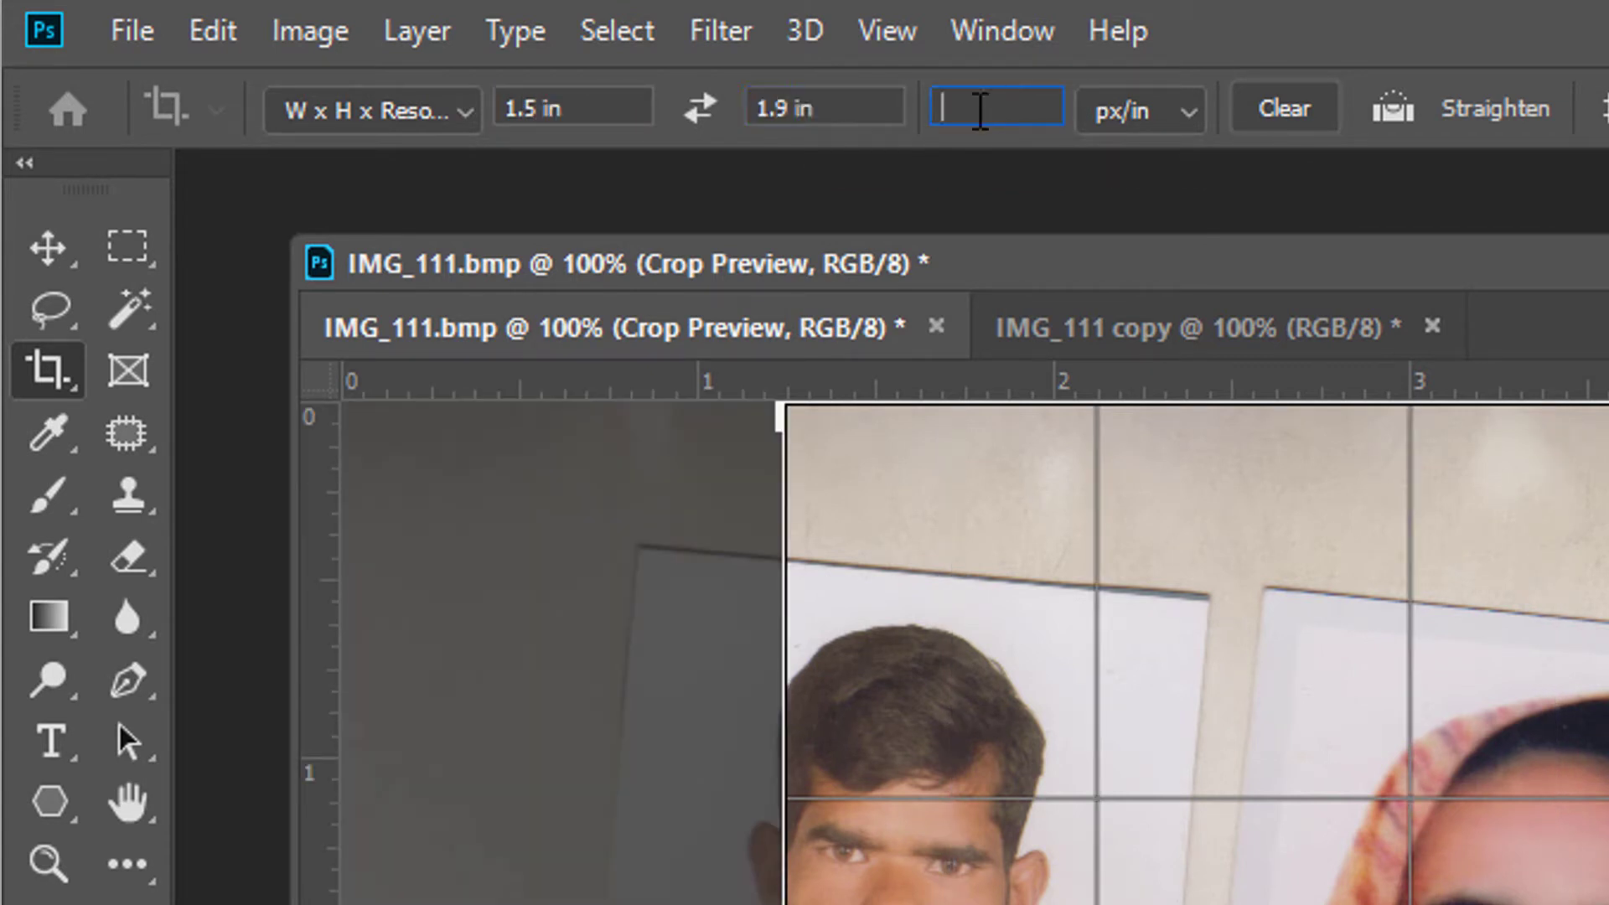
{"action": "type", "text": "300"}
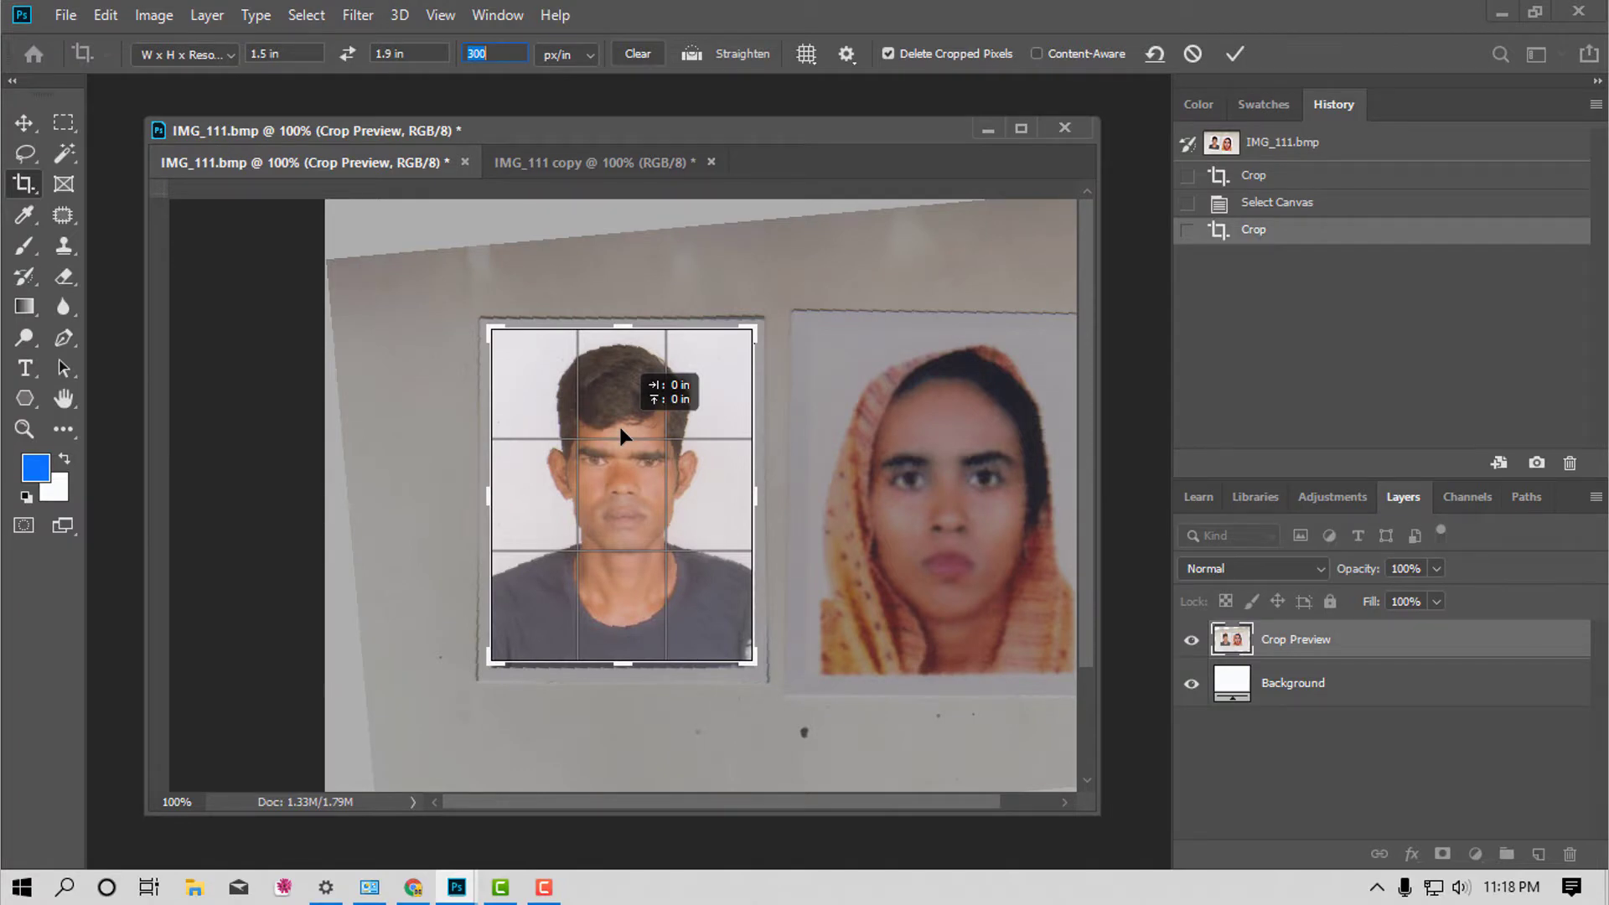
{"action": "key", "text": "Return"}
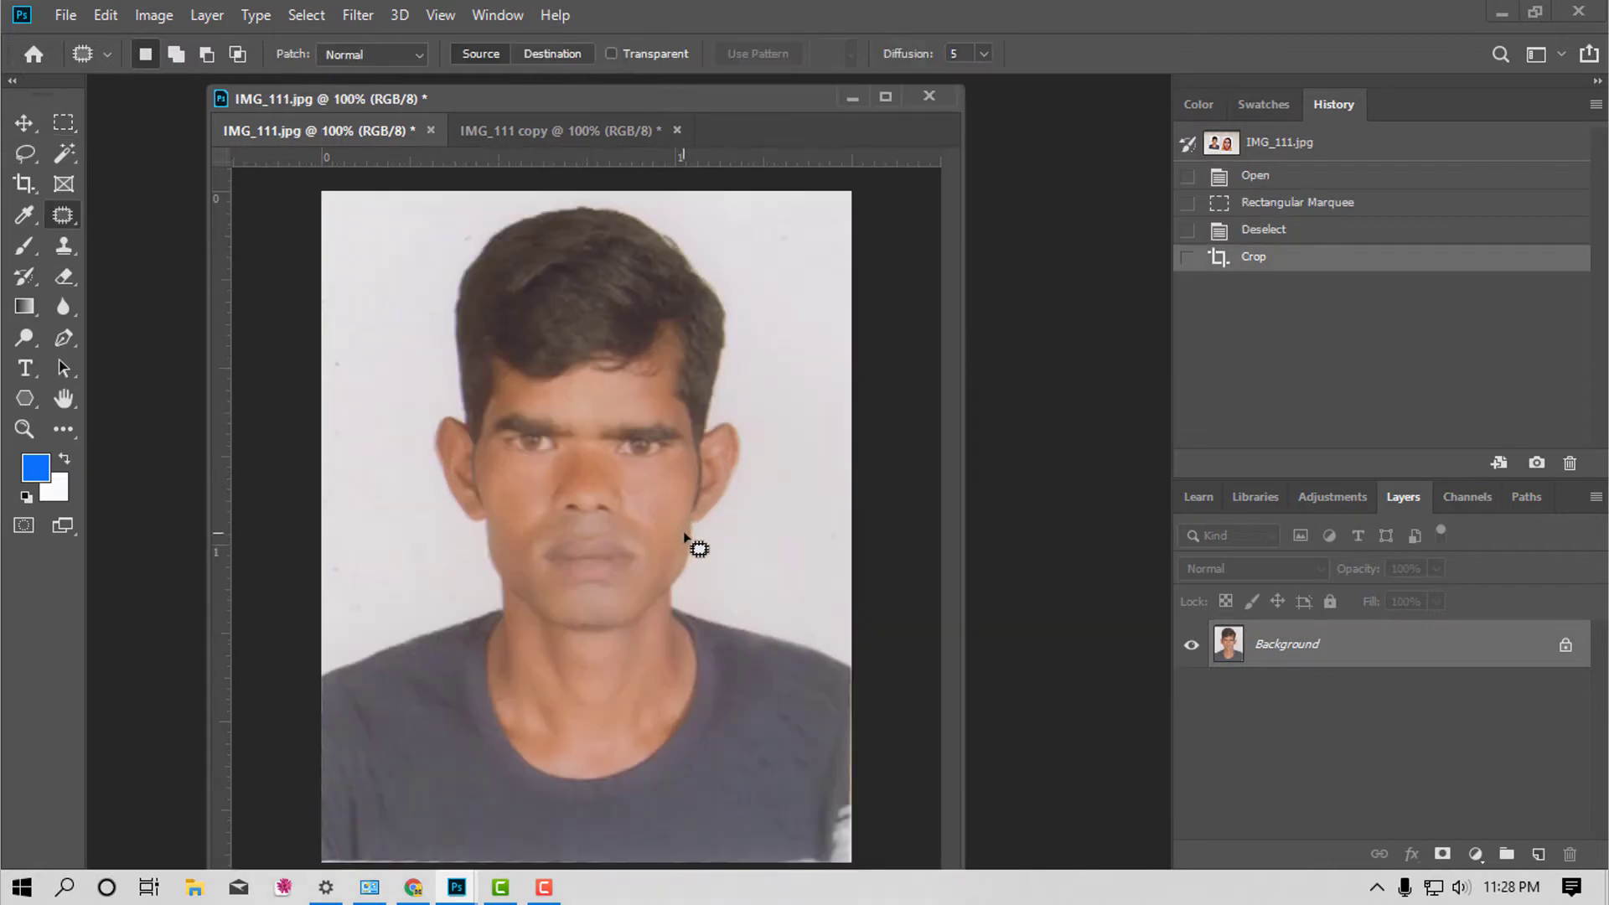
Patch away the blemish on the man's cheek and clear the selection.
{"action": "left_click_drag", "start_coordinate": [662, 519], "coordinate": [652, 474]}
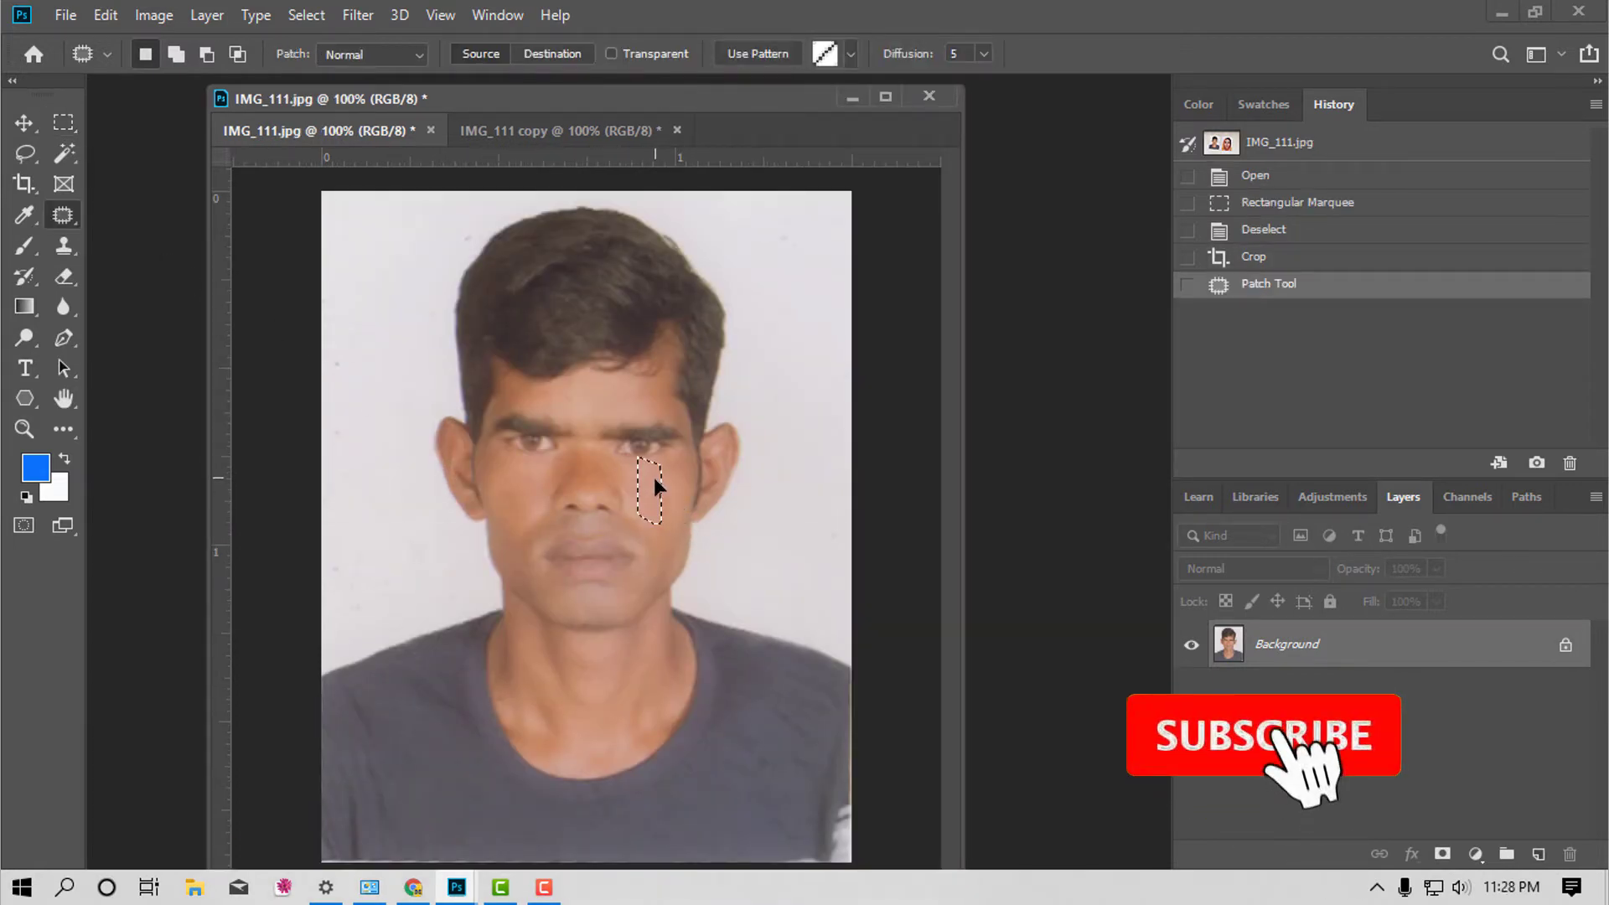
{"action": "left_click", "coordinate": [63, 304]}
{"action": "left_click", "coordinate": [597, 478]}
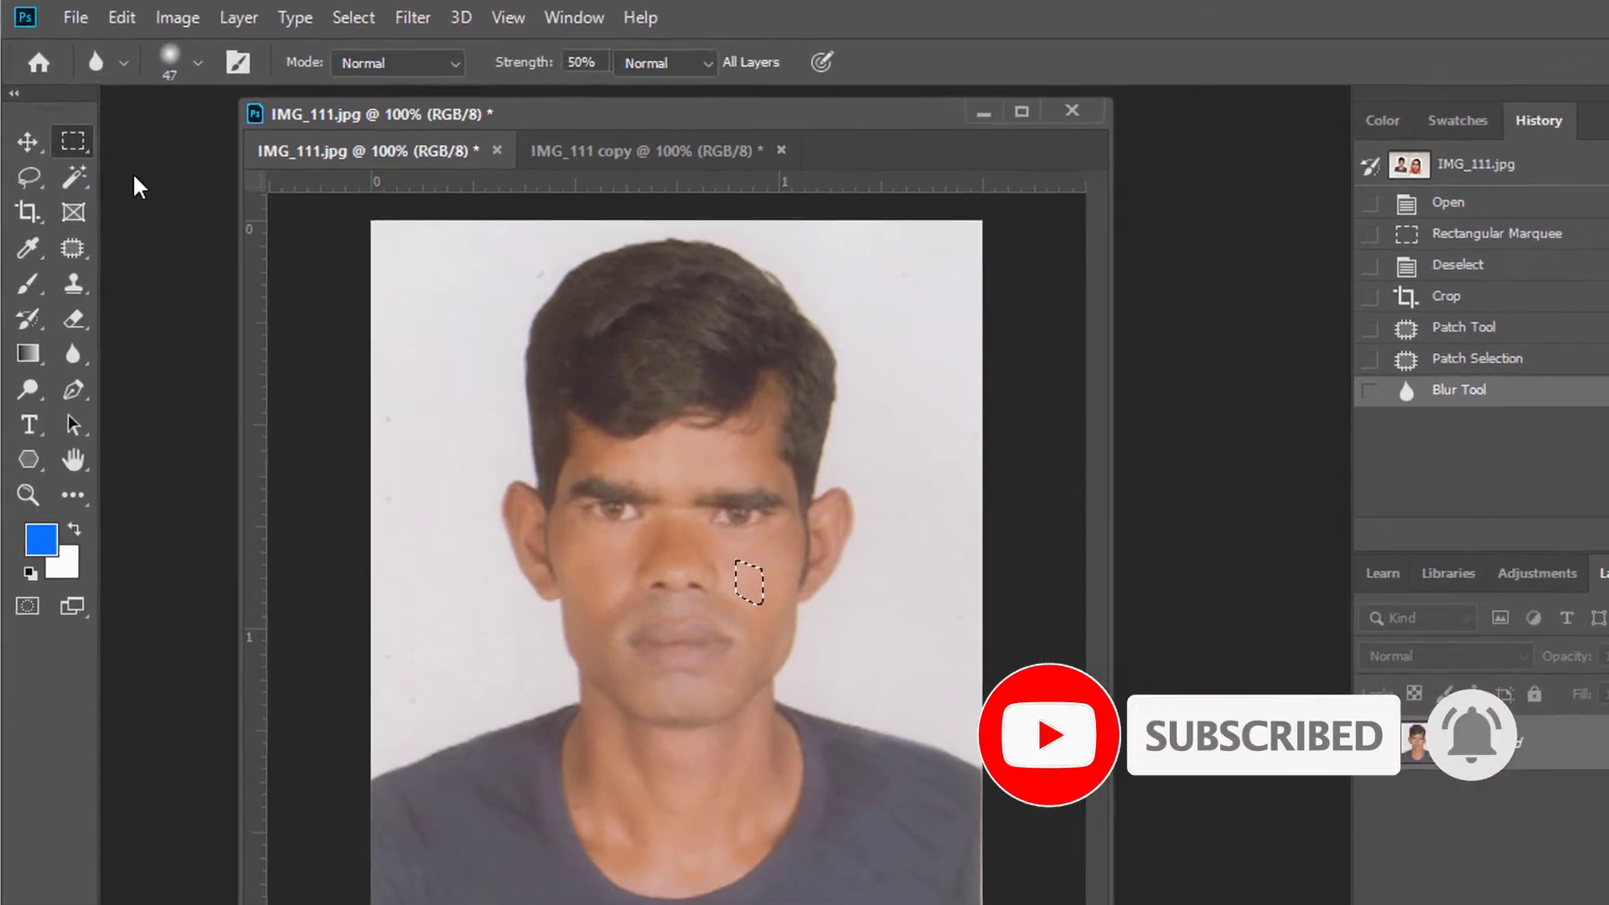
{"action": "left_click", "coordinate": [63, 121]}
{"action": "key", "text": "ctrl+d"}
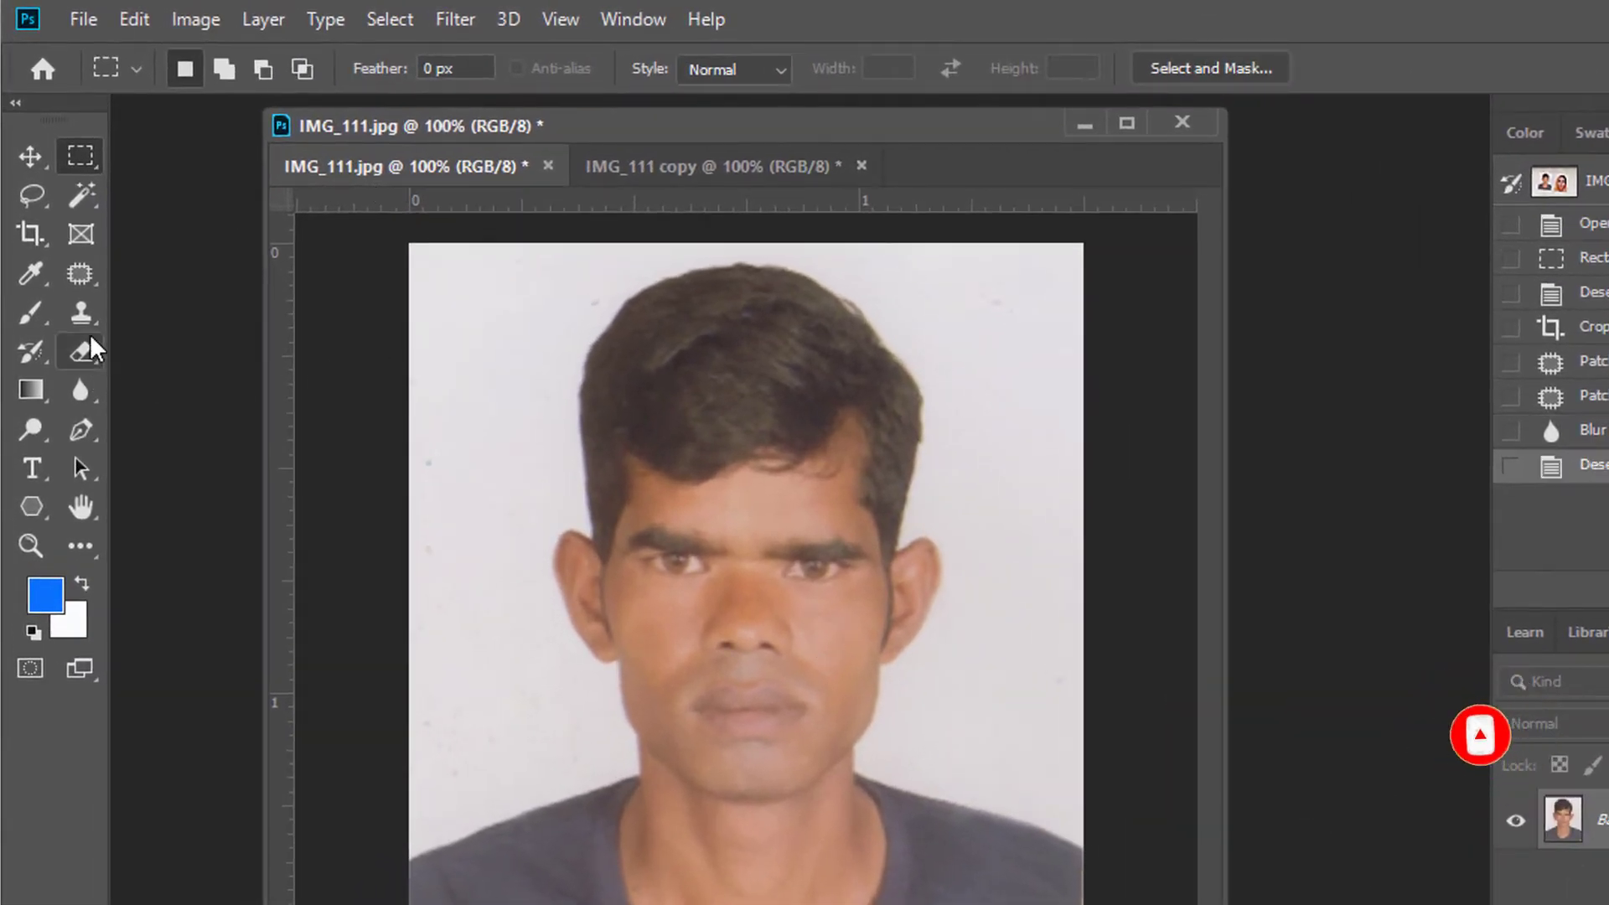
Blur-soften the man's forehead, cheeks and neck up to the jaw and eyebrow.
{"action": "left_click", "coordinate": [83, 318]}
{"action": "left_click", "coordinate": [88, 390]}
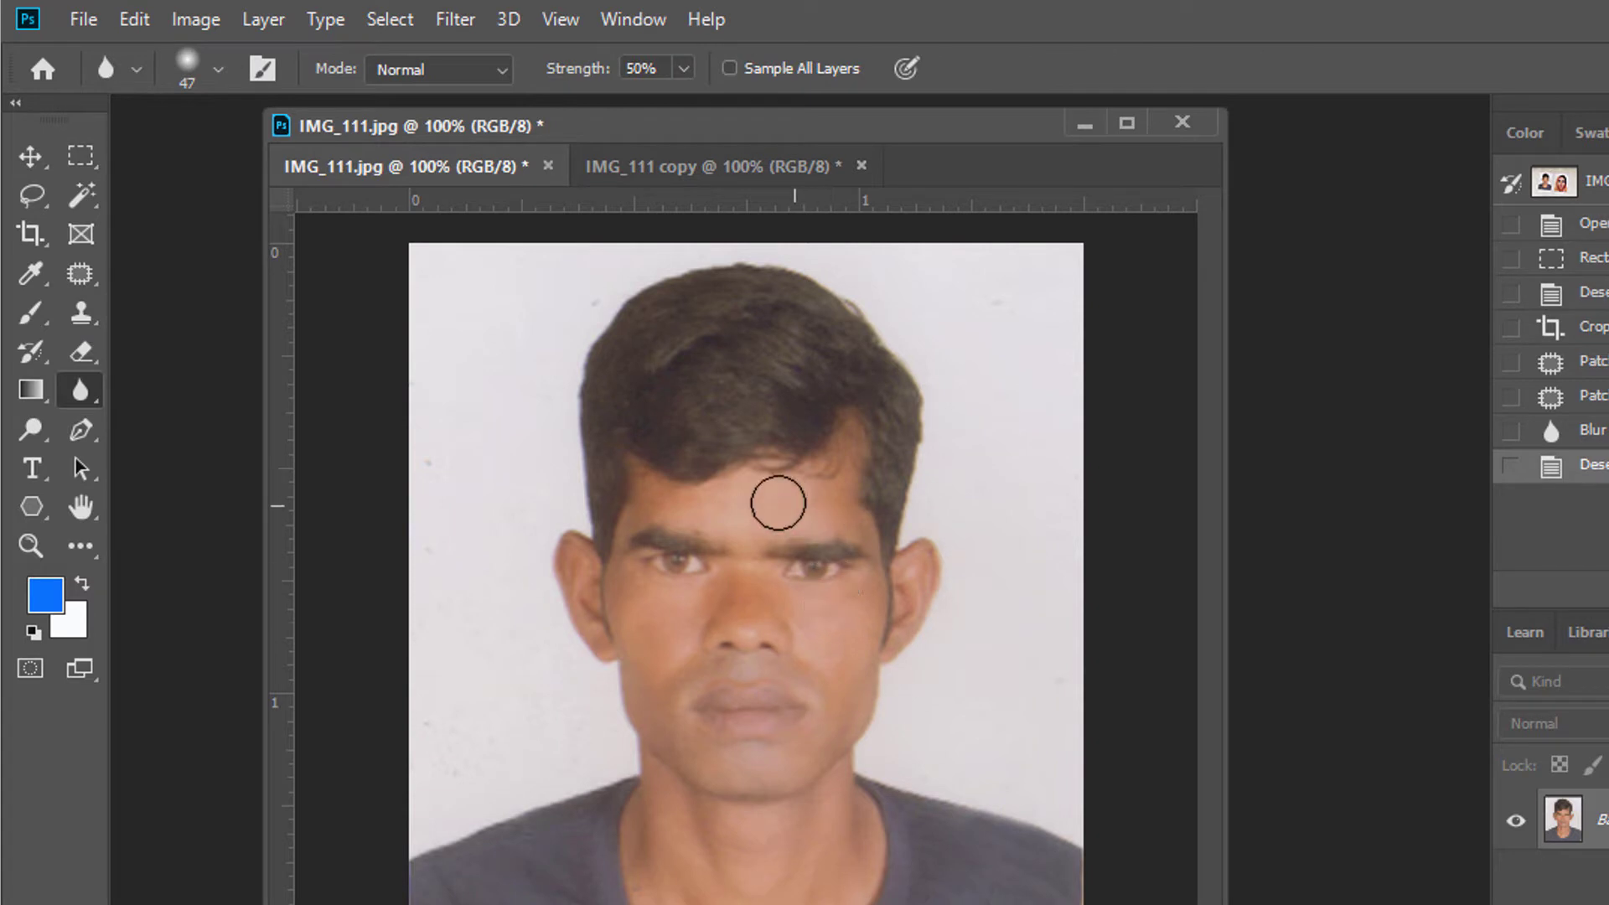
{"action": "left_click_drag", "start_coordinate": [653, 528], "coordinate": [667, 529]}
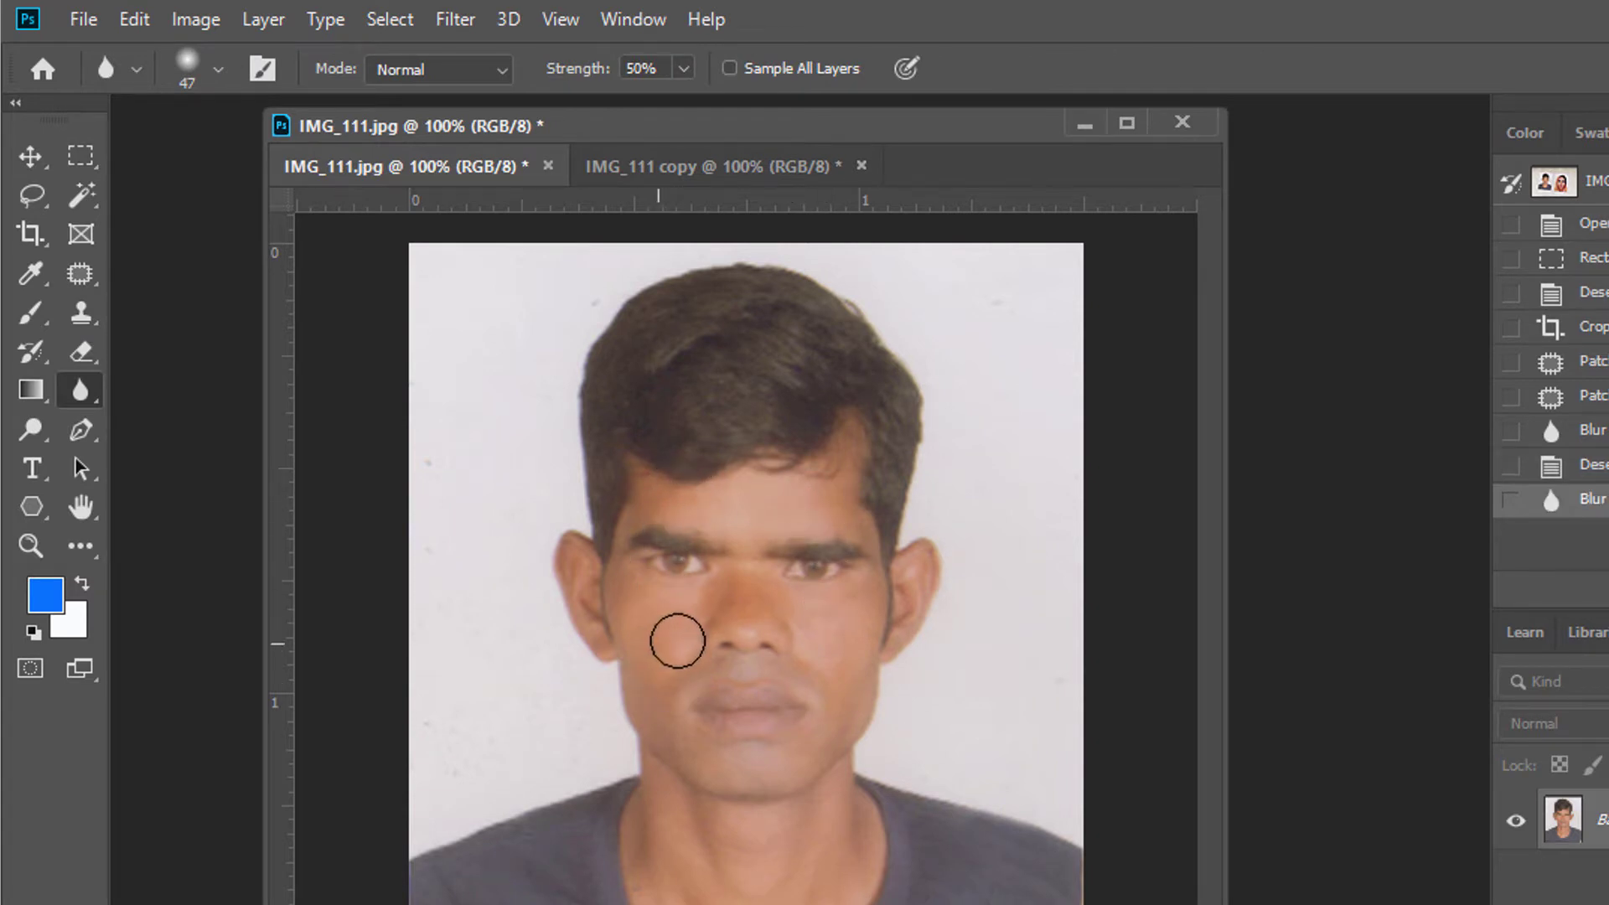
{"action": "left_click_drag", "start_coordinate": [677, 641], "coordinate": [704, 633]}
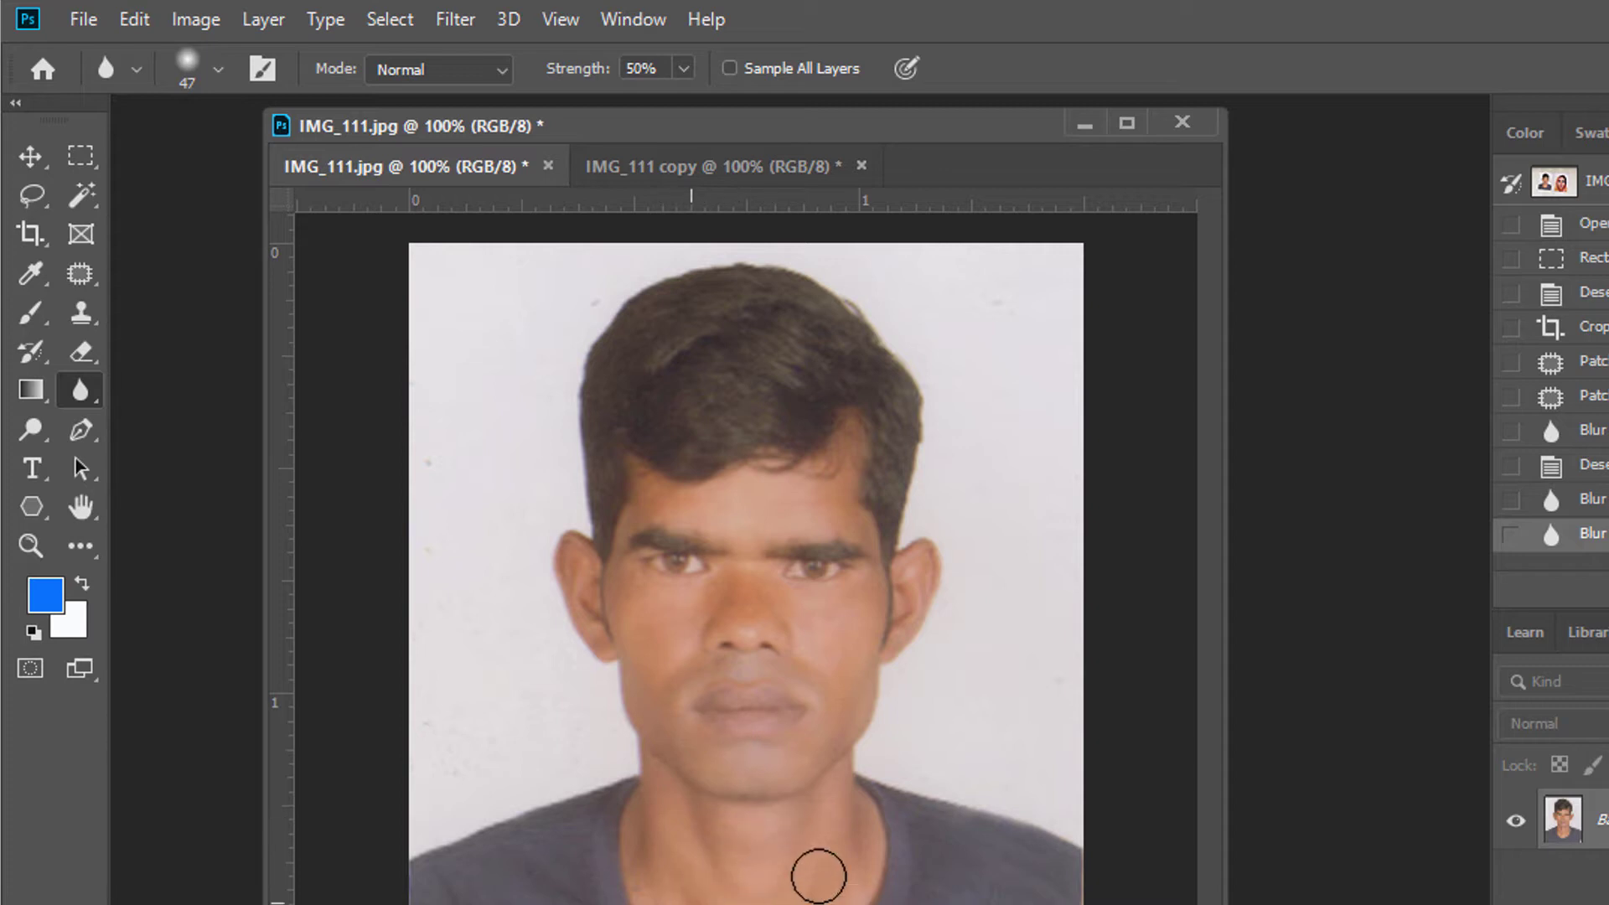
{"action": "left_click_drag", "start_coordinate": [819, 877], "coordinate": [838, 767]}
{"action": "left_click_drag", "start_coordinate": [868, 688], "coordinate": [867, 549]}
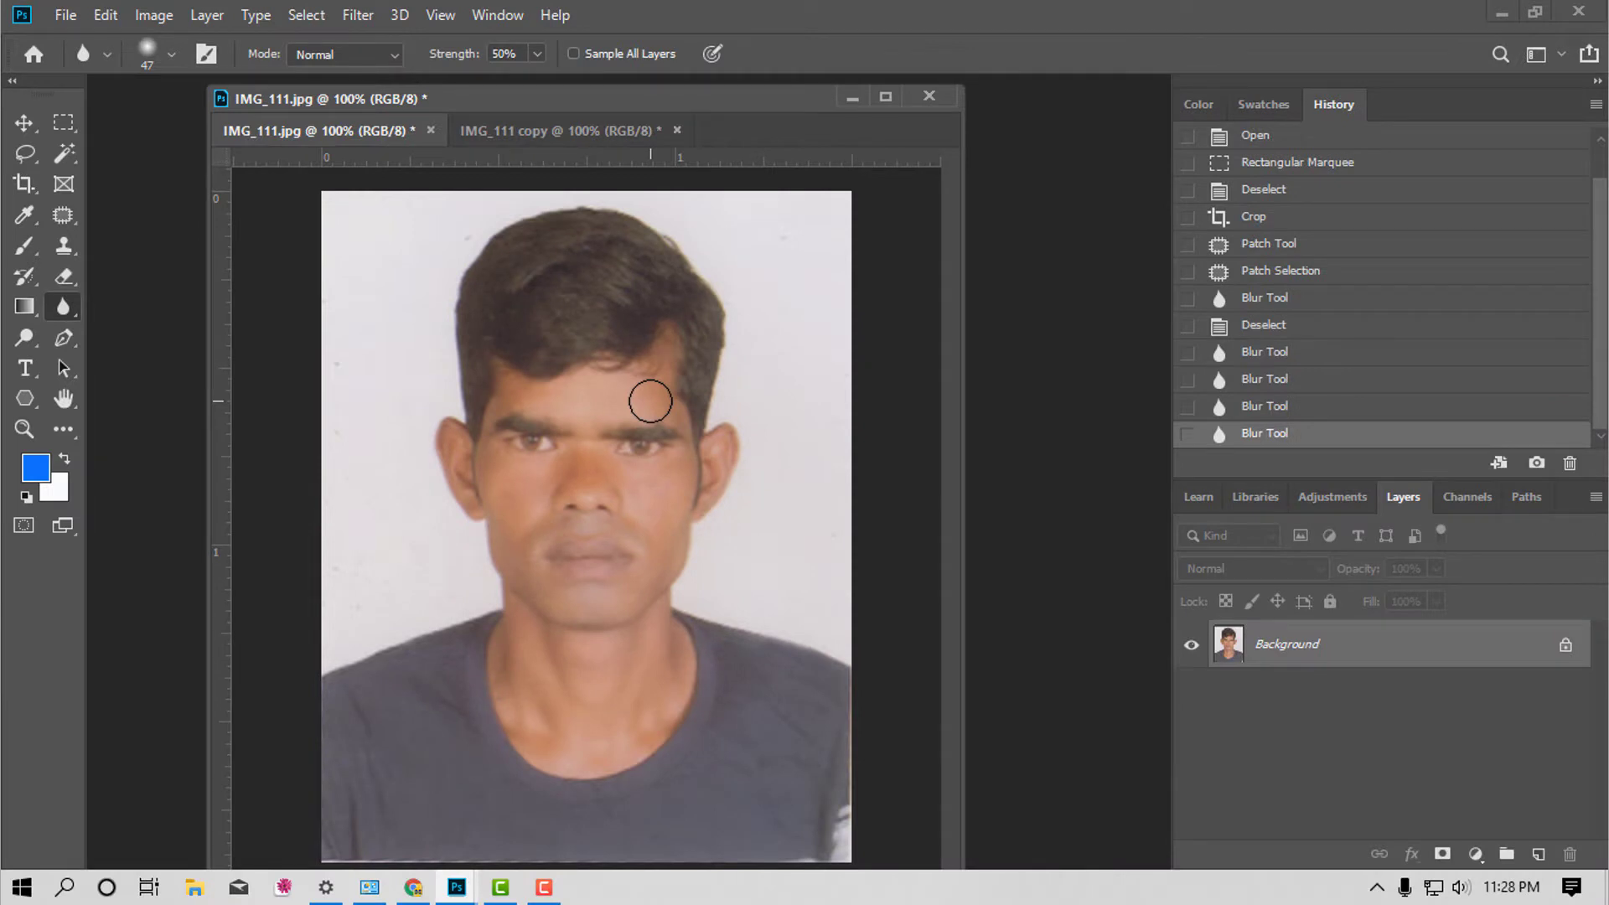
Apply a Levels adjustment with the midtone input at 0.83 to the man's photo.
{"action": "key", "text": "ctrl+l"}
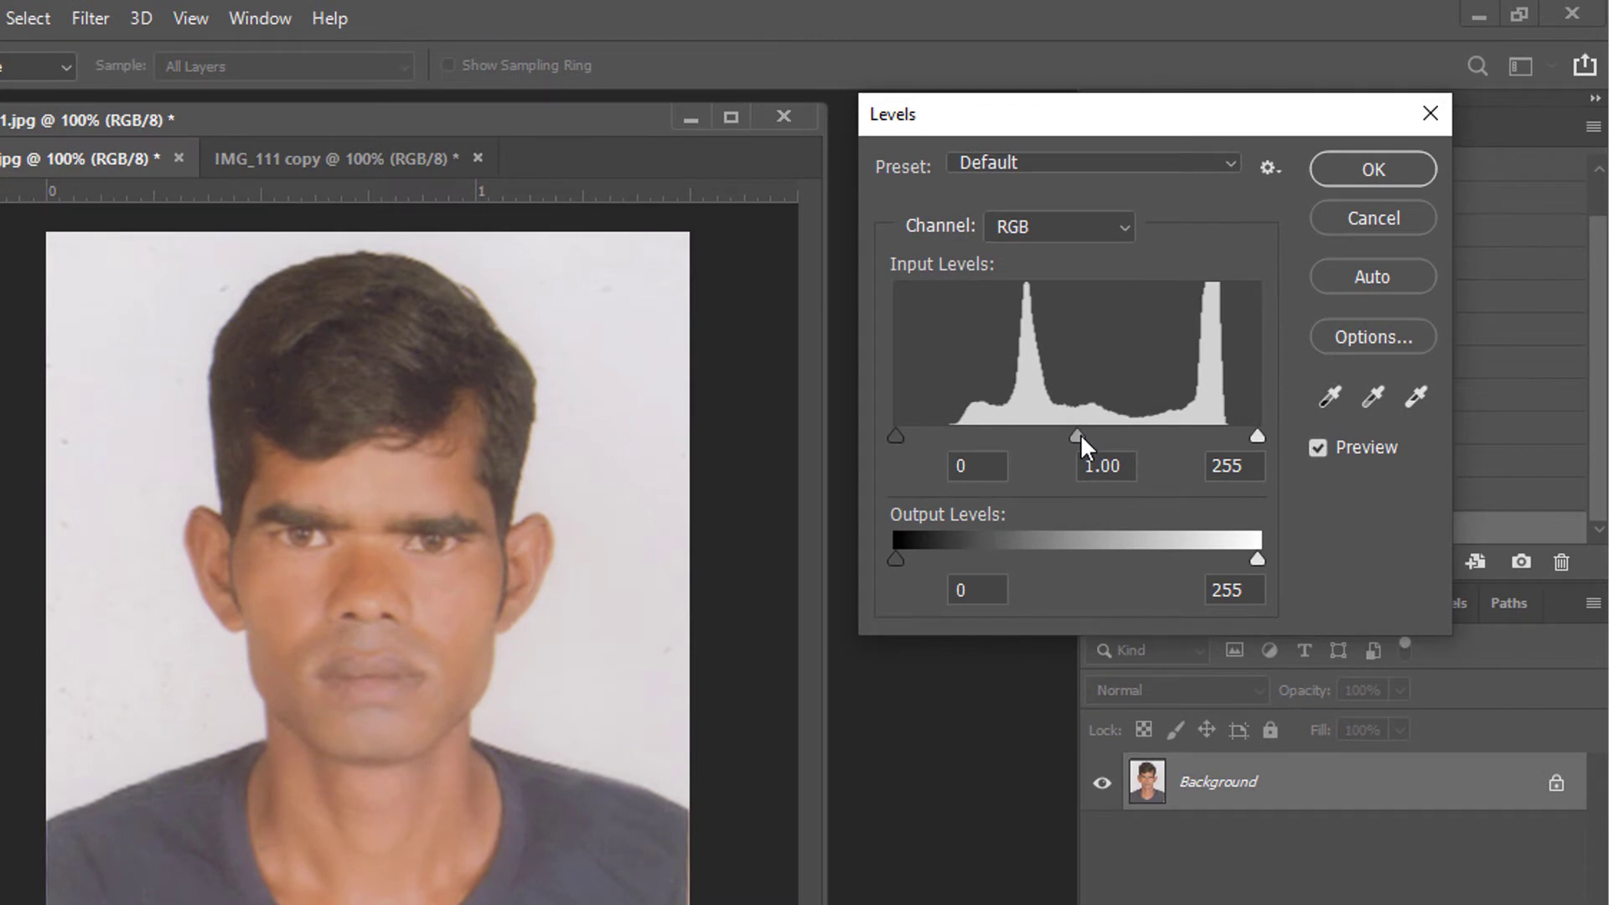
{"action": "left_click_drag", "start_coordinate": [1066, 435], "coordinate": [1103, 430]}
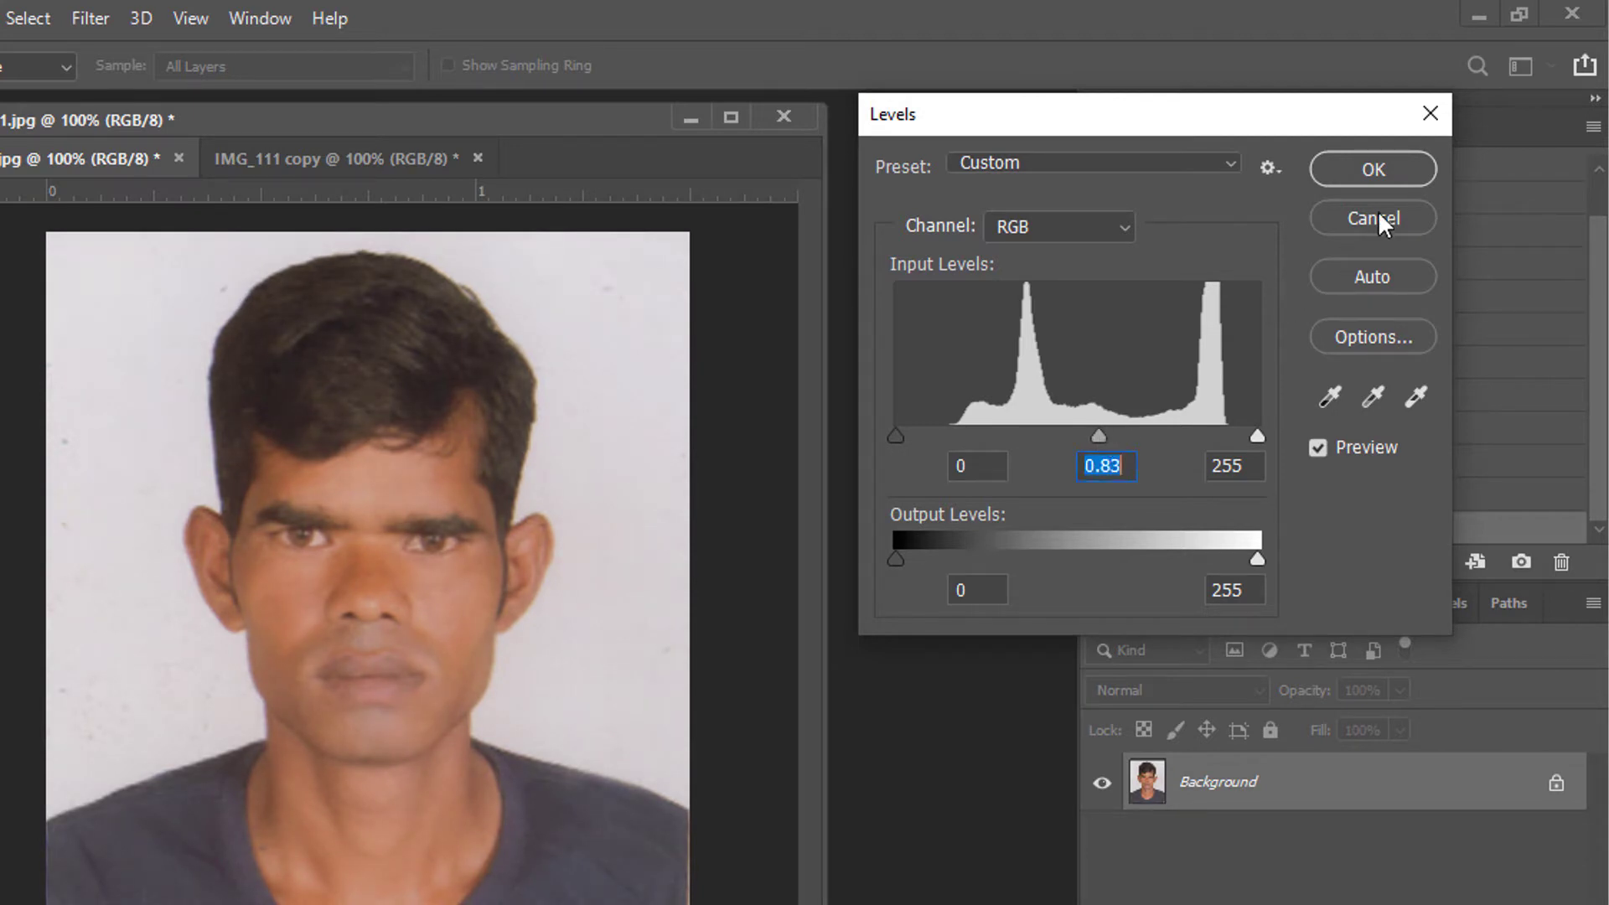
{"action": "left_click", "coordinate": [1374, 171]}
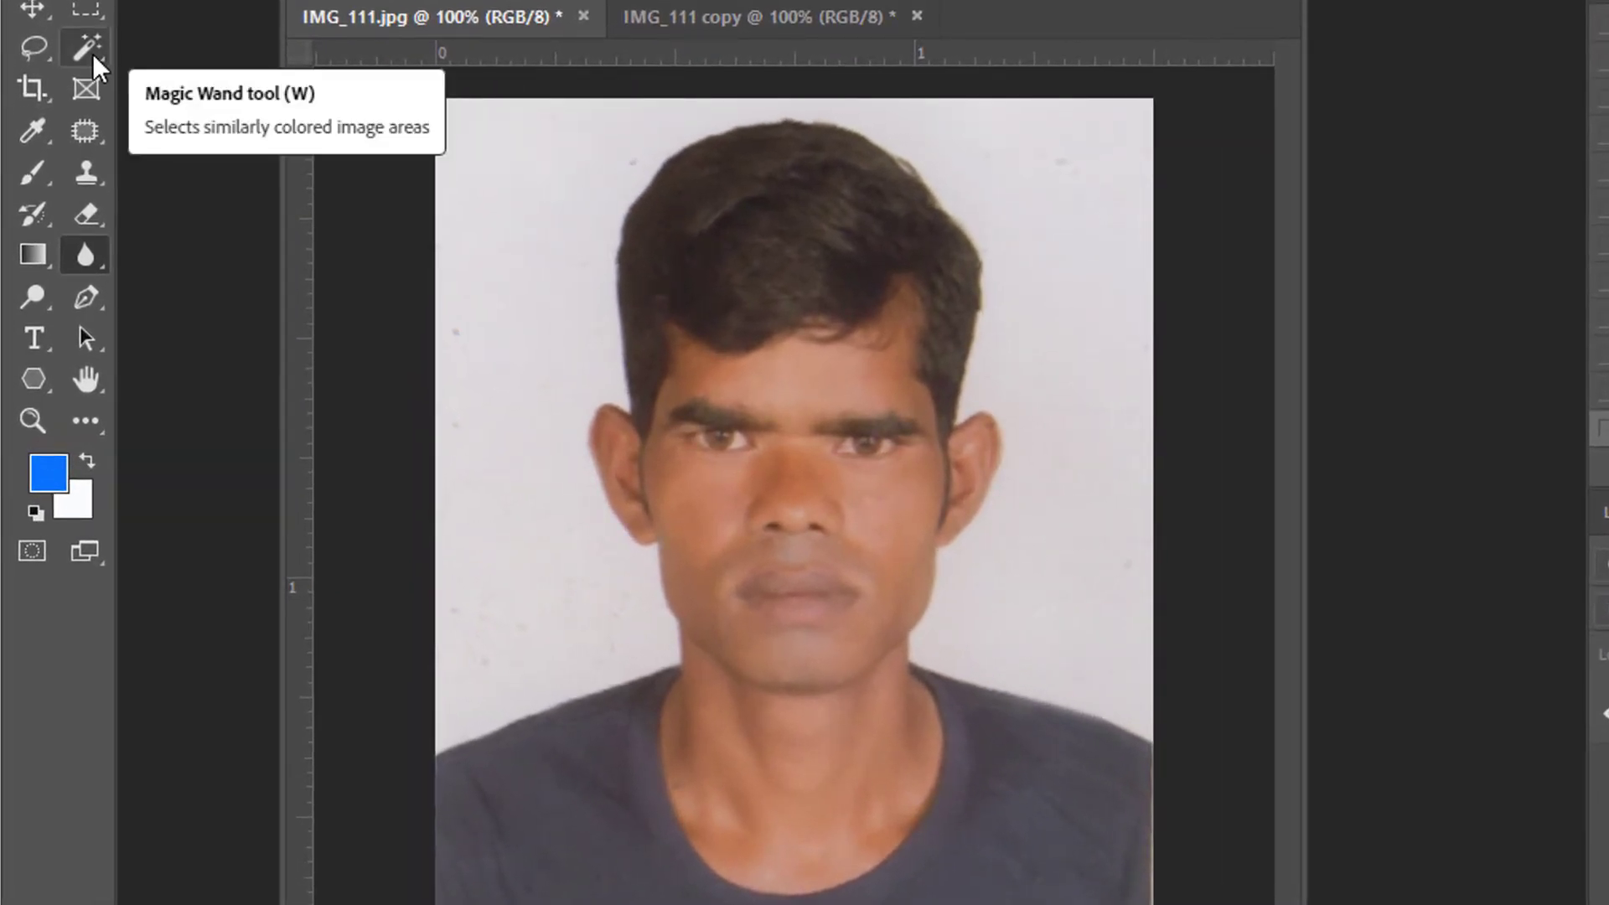
Magic Wand the white backdrop, convert Background to Layer 0, delete the white, and select all.
{"action": "left_click", "coordinate": [89, 48]}
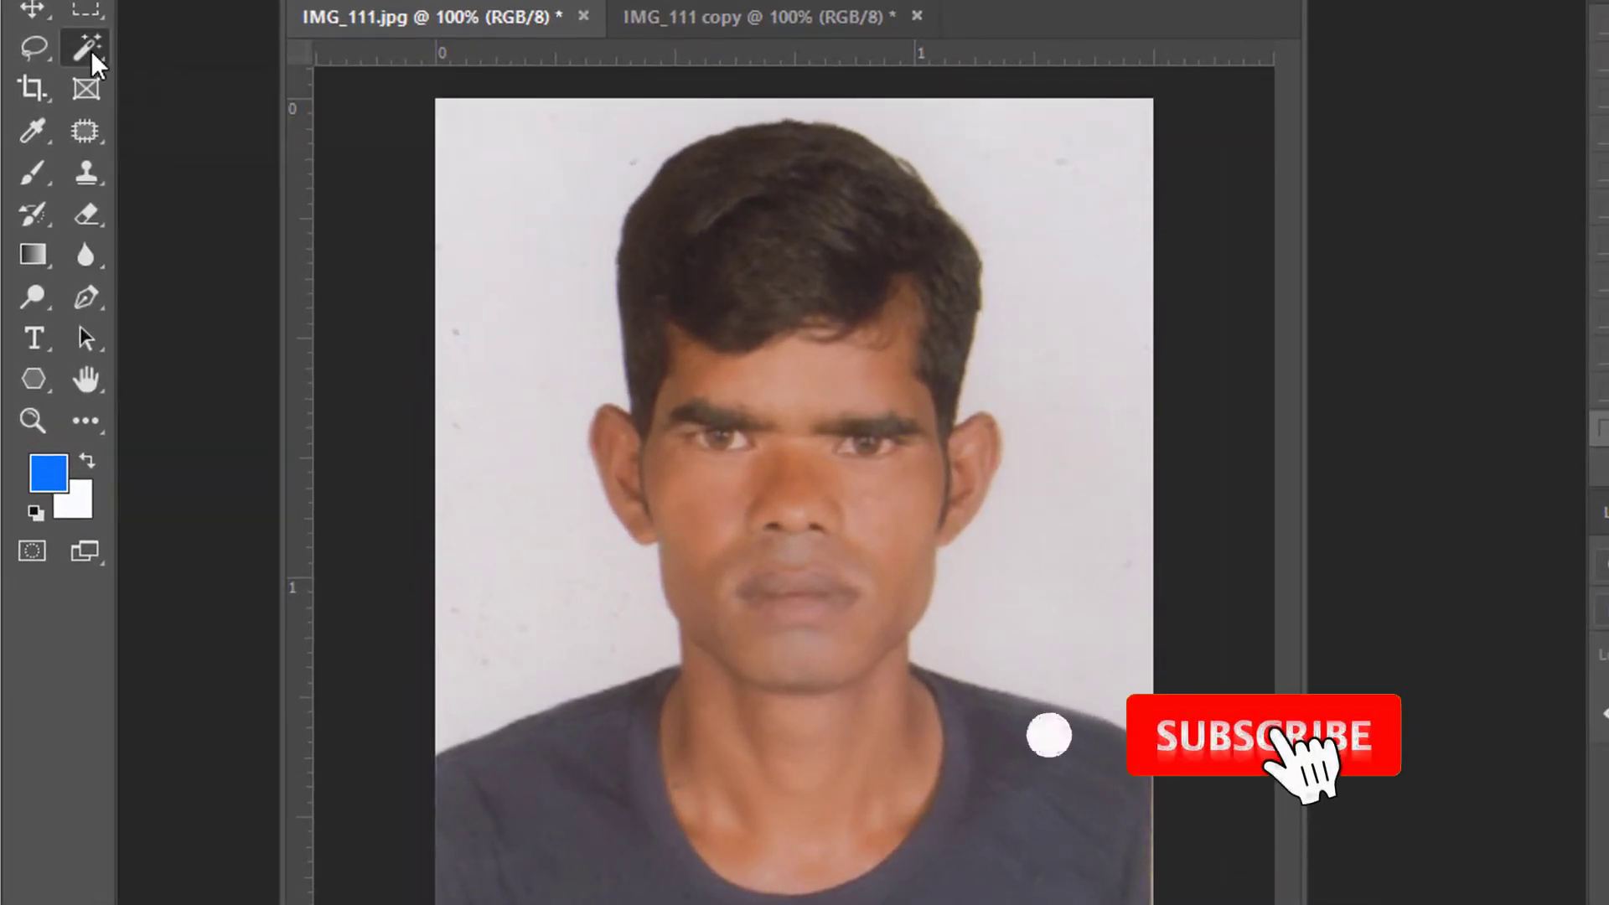
{"action": "left_click", "coordinate": [547, 225]}
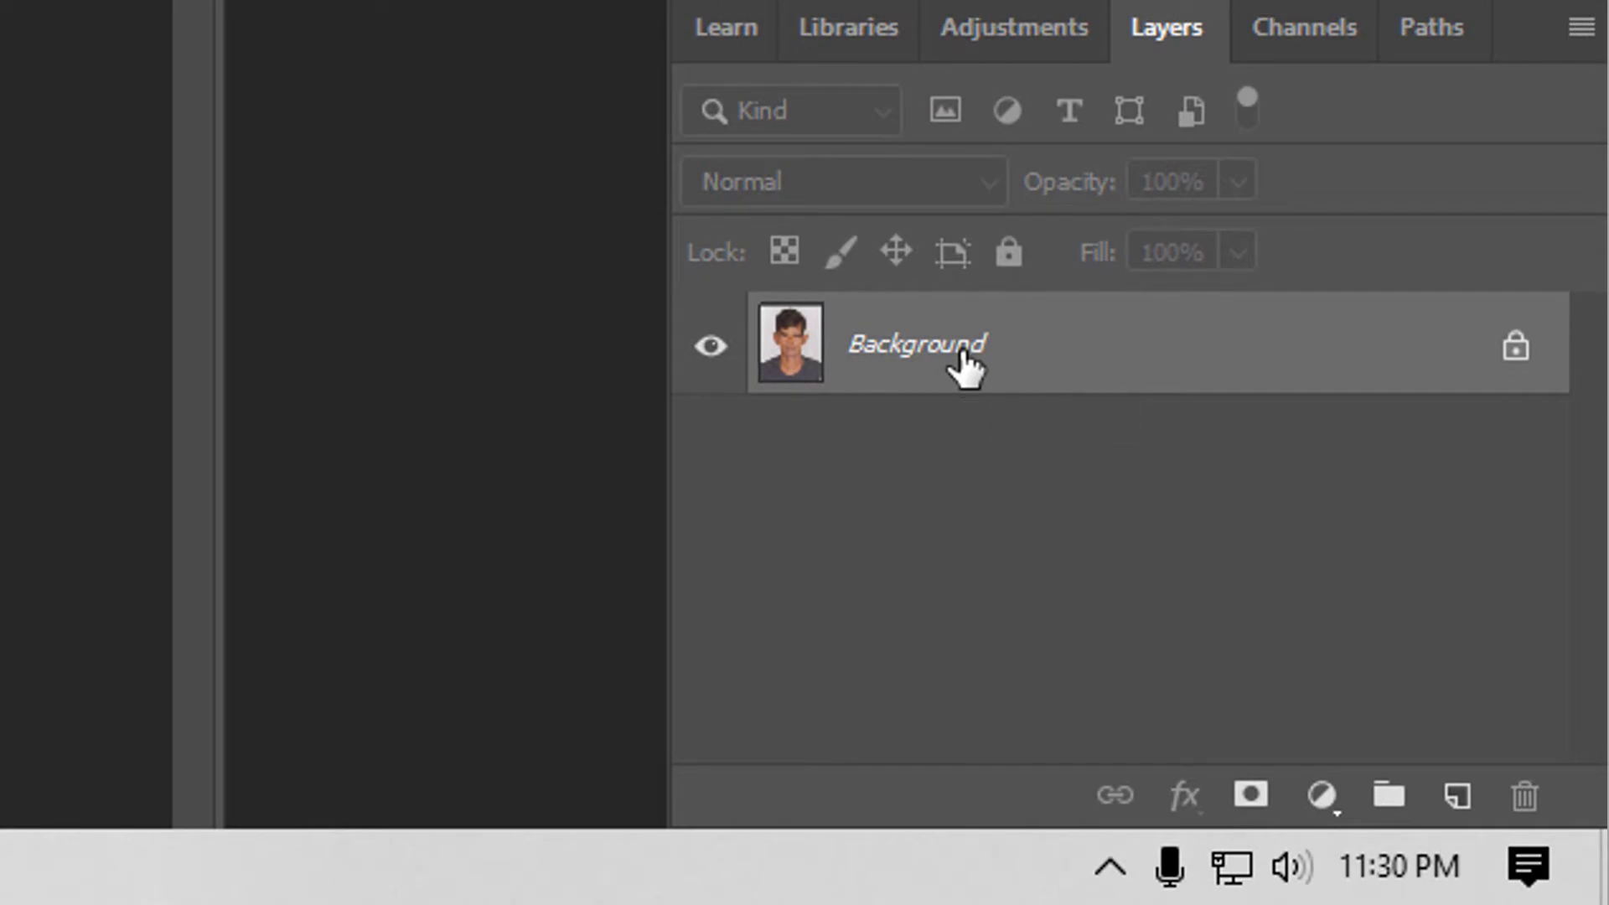
{"action": "double_click", "coordinate": [963, 366]}
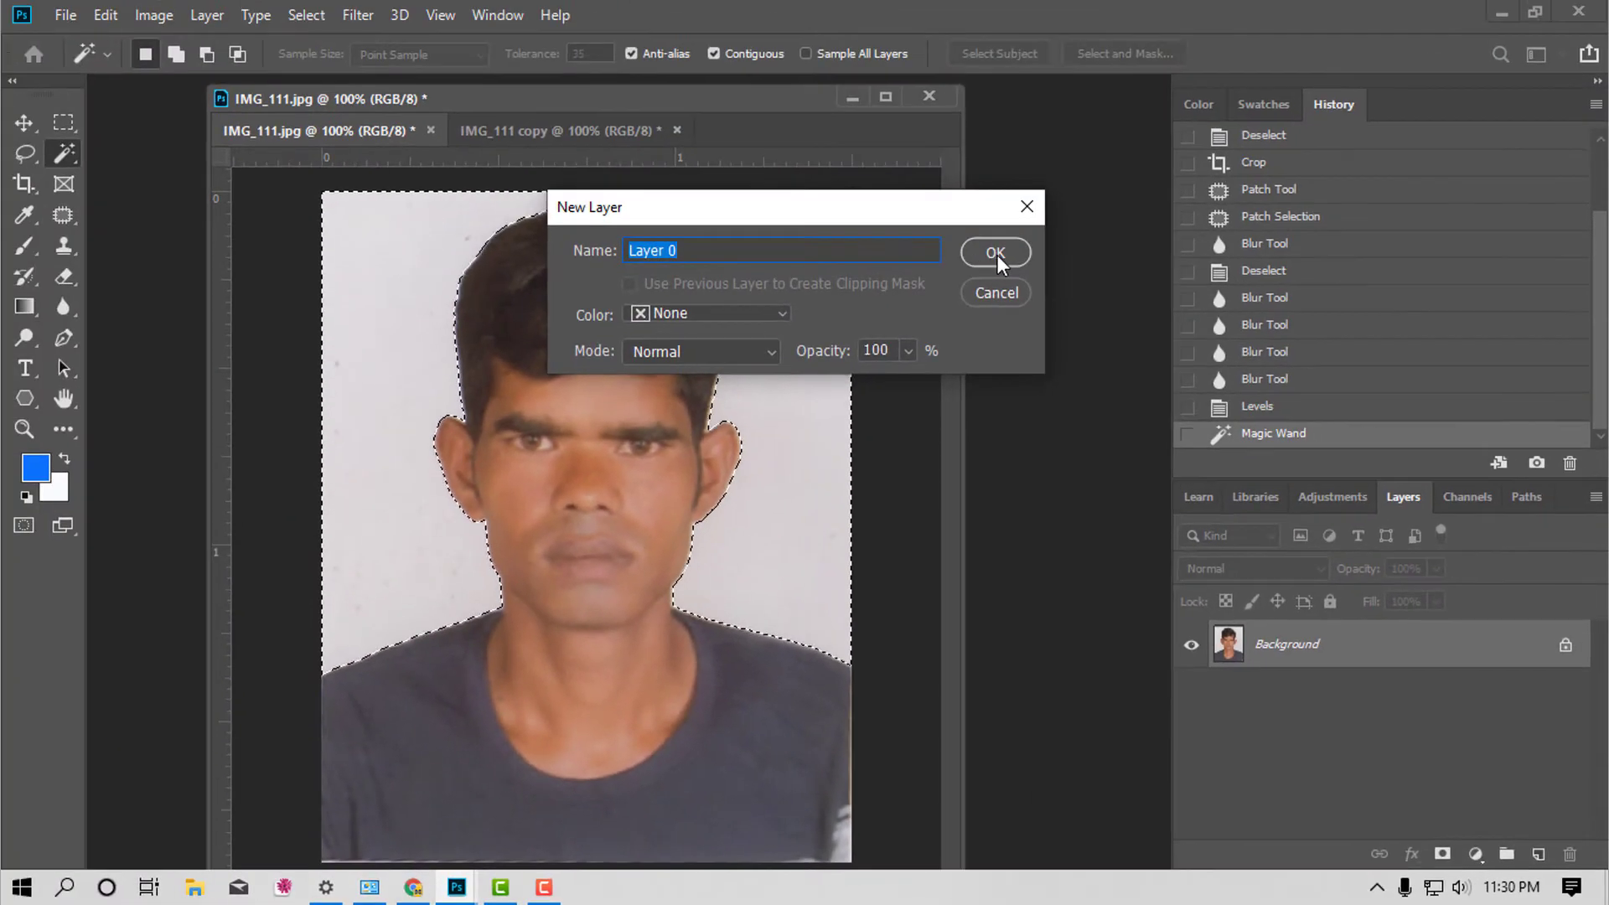
{"action": "left_click", "coordinate": [997, 255]}
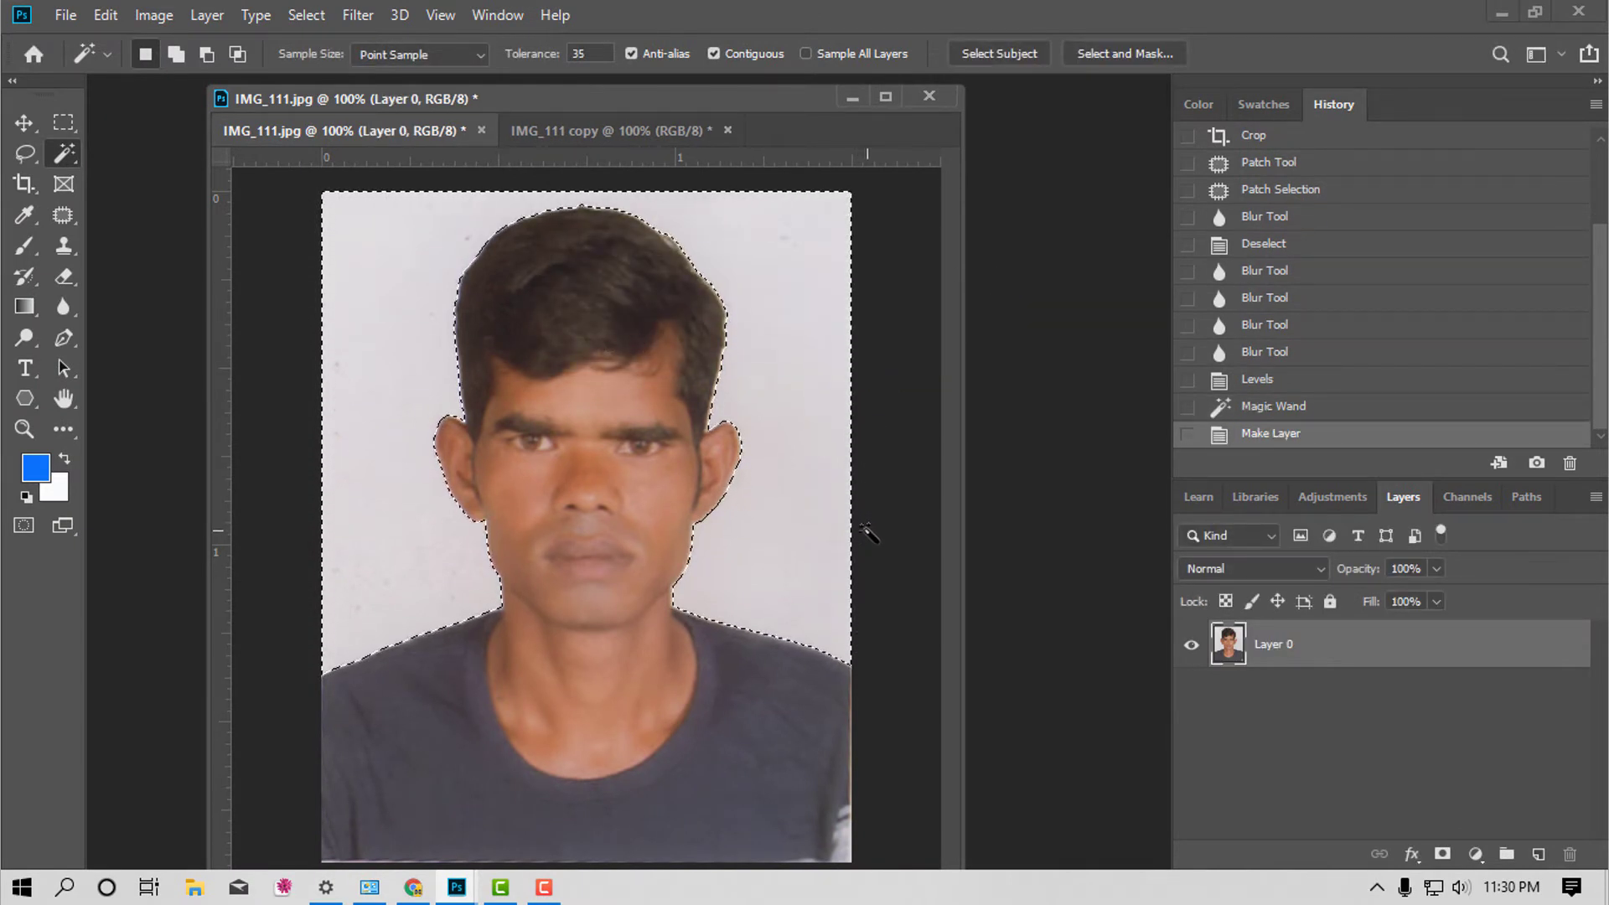
{"action": "key", "text": "Delete"}
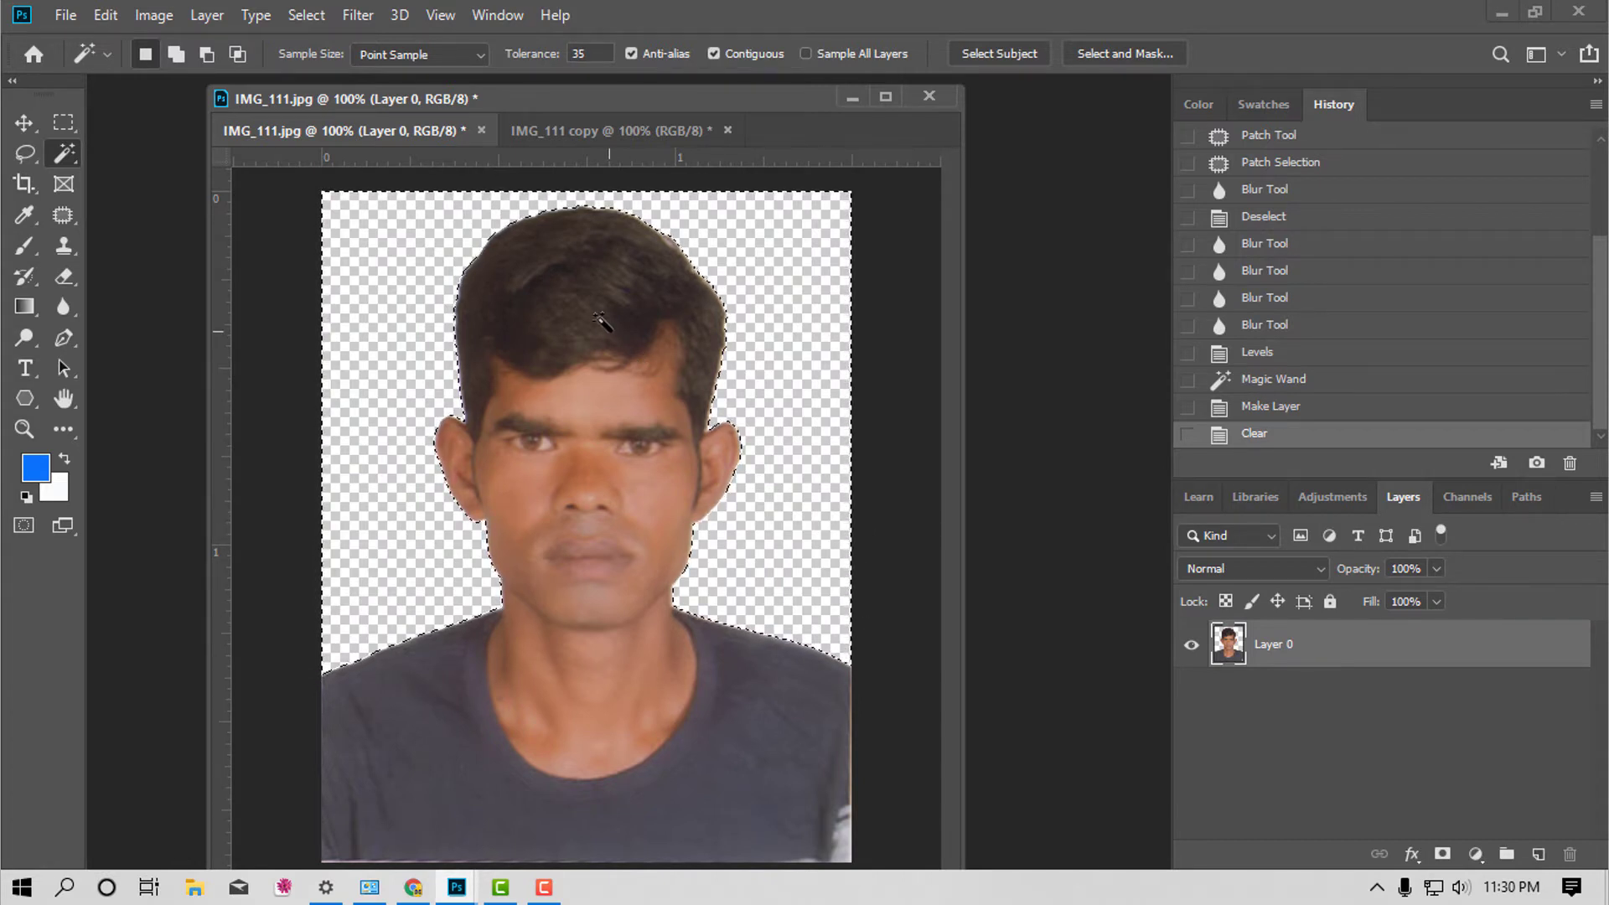
{"action": "key", "text": "ctrl+a"}
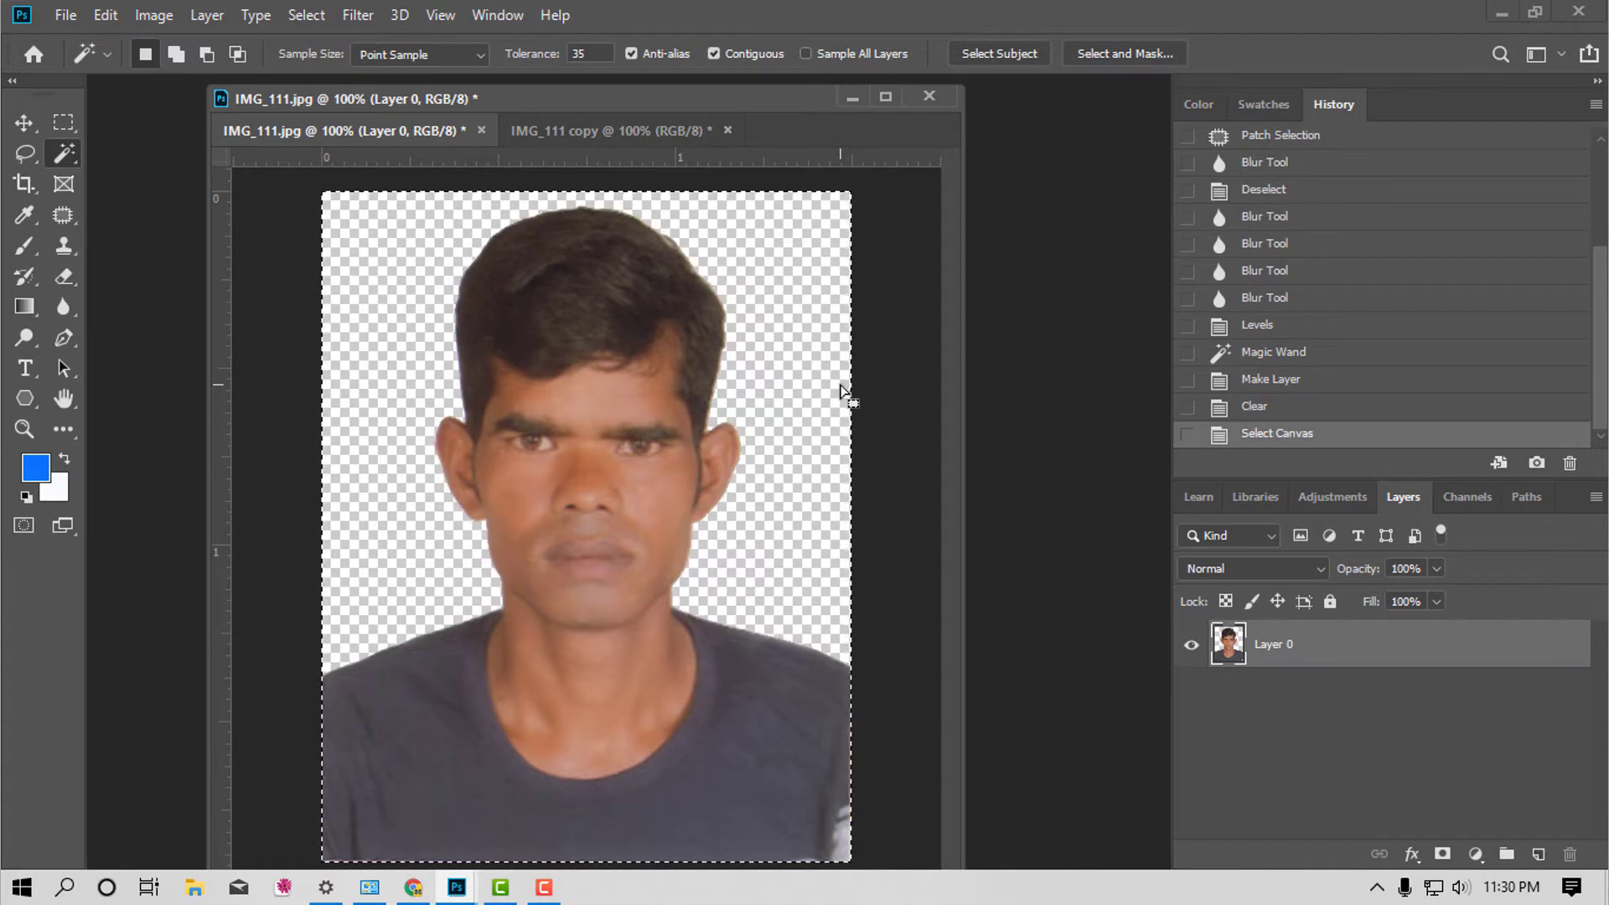
{"action": "key", "text": "ctrl+1"}
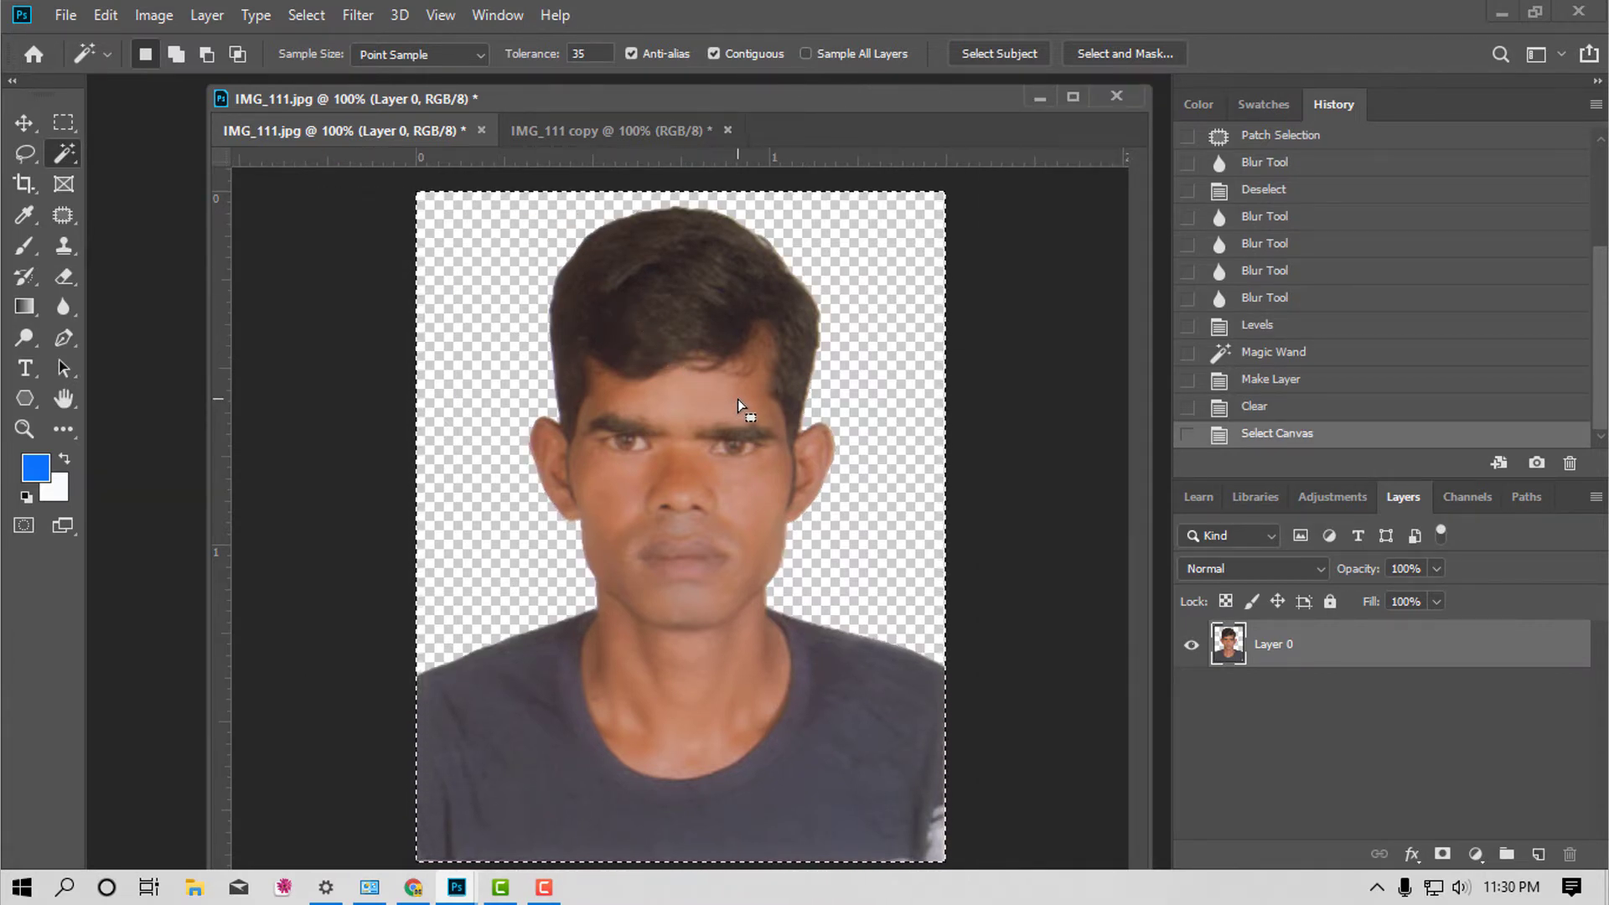
Widen the man's canvas to about 2.407 × 1.900 in, leaving transparent space on his right.
{"action": "left_click", "coordinate": [24, 185]}
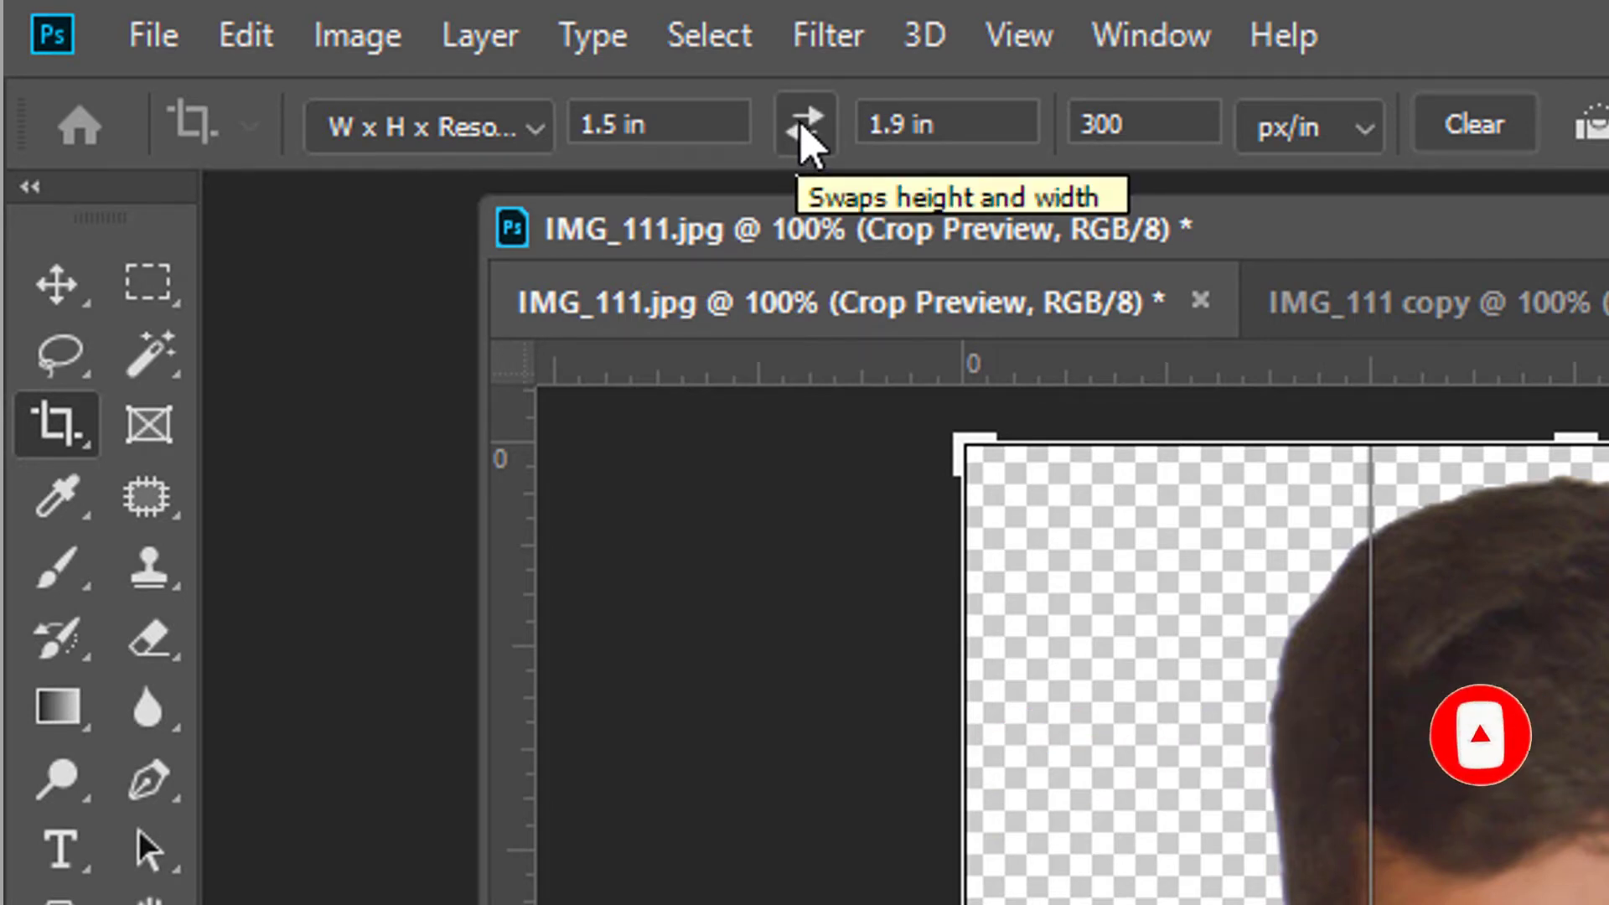
{"action": "left_click", "coordinate": [803, 134]}
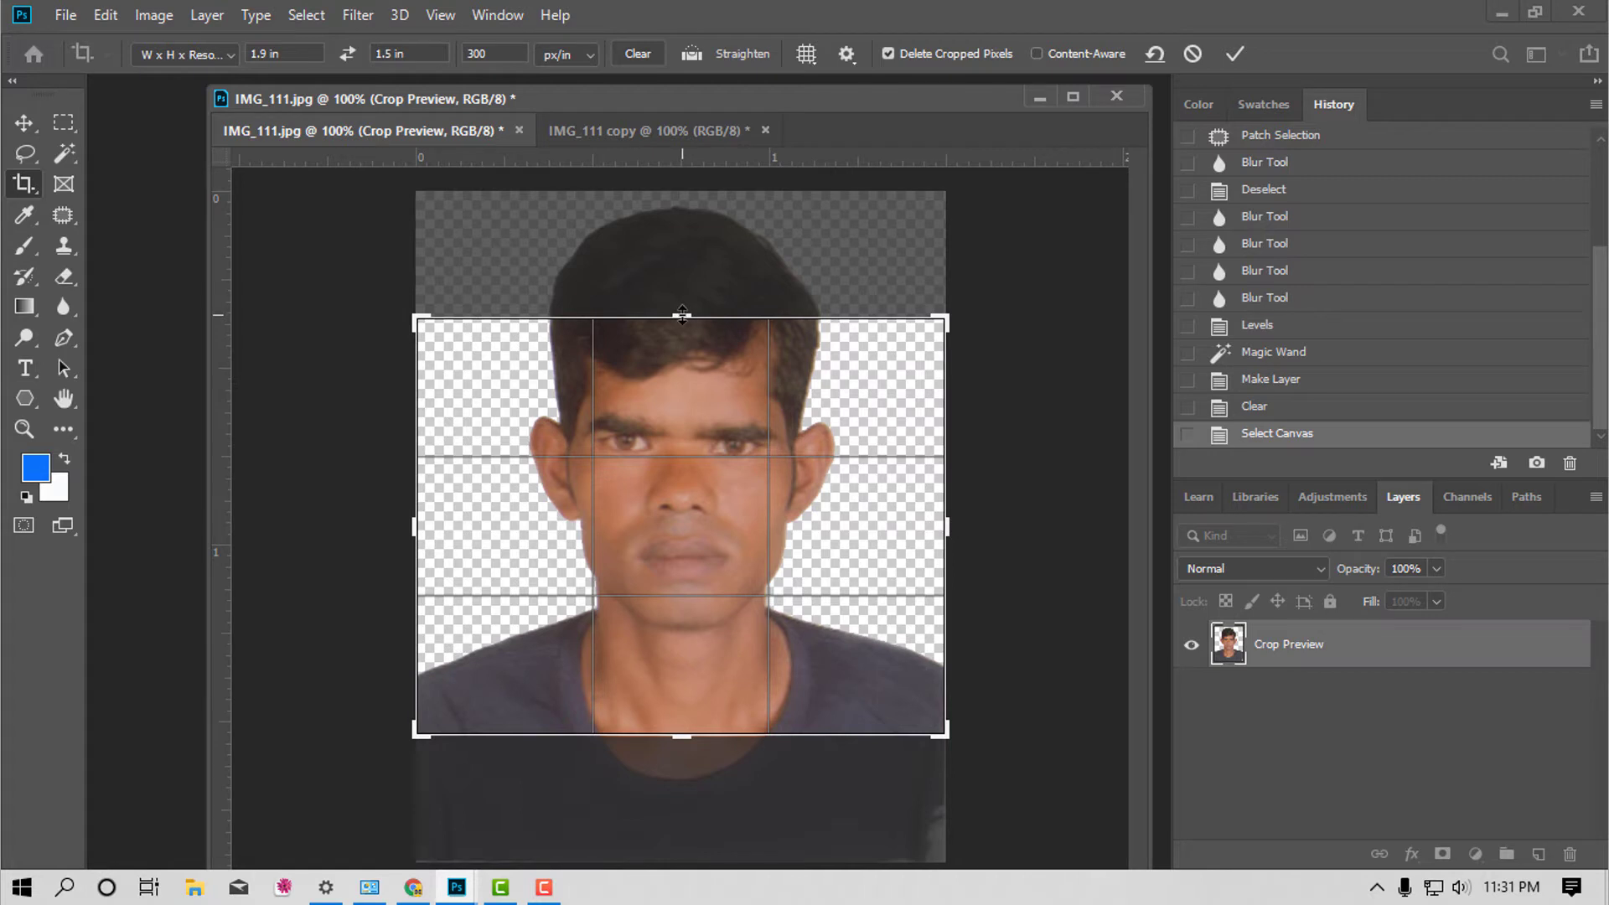
{"action": "left_click_drag", "start_coordinate": [683, 315], "coordinate": [677, 323]}
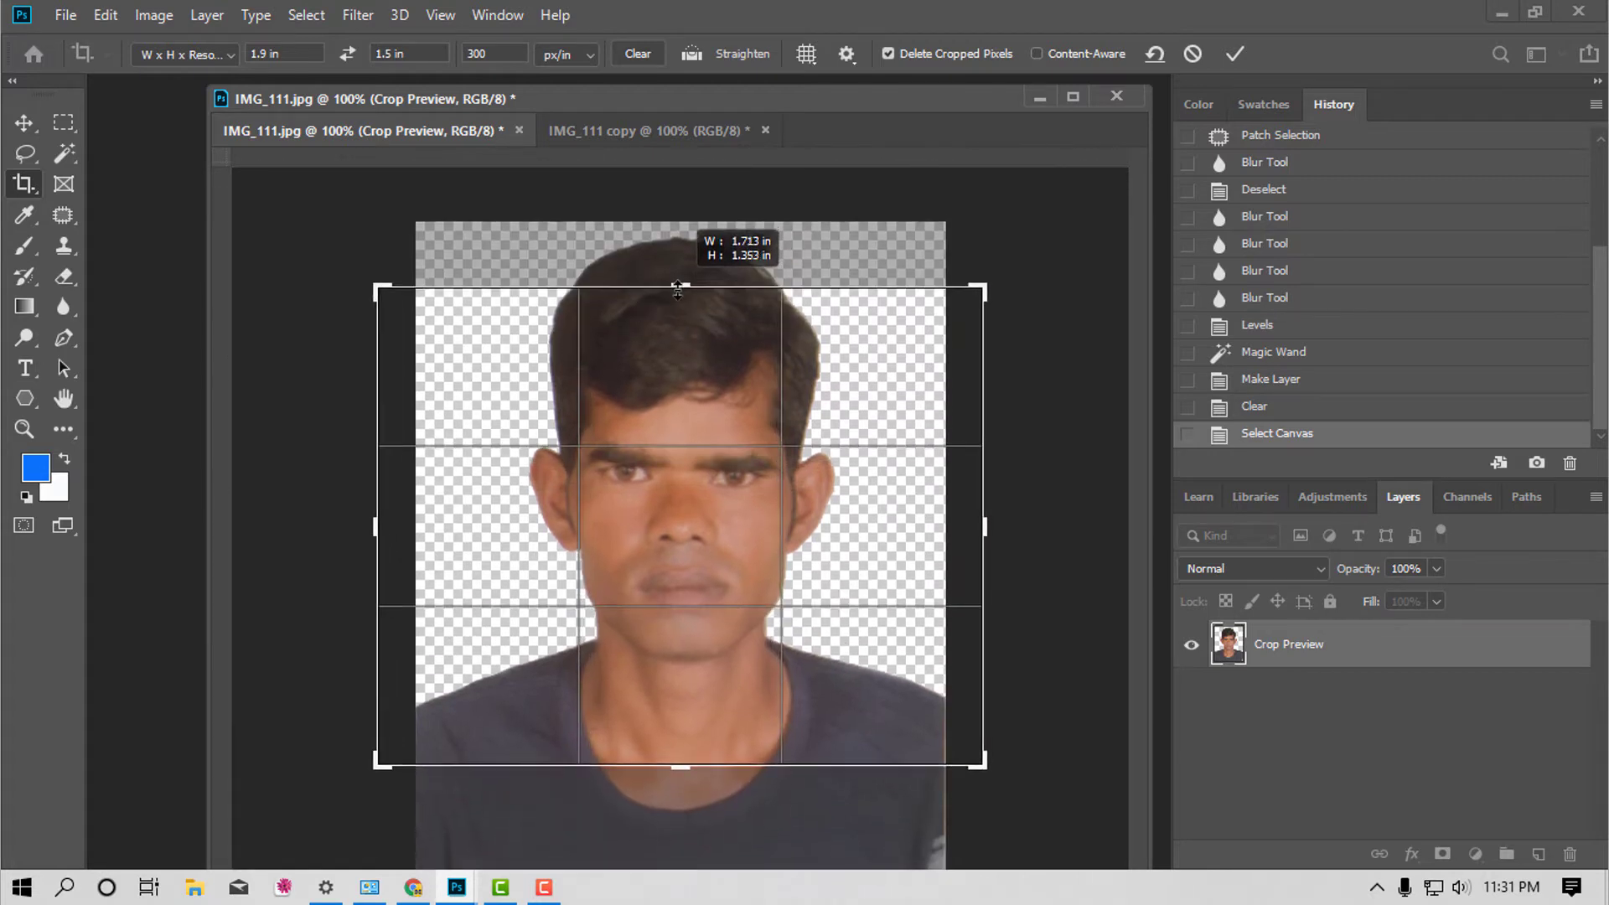
{"action": "left_click_drag", "start_coordinate": [936, 525], "coordinate": [1104, 524]}
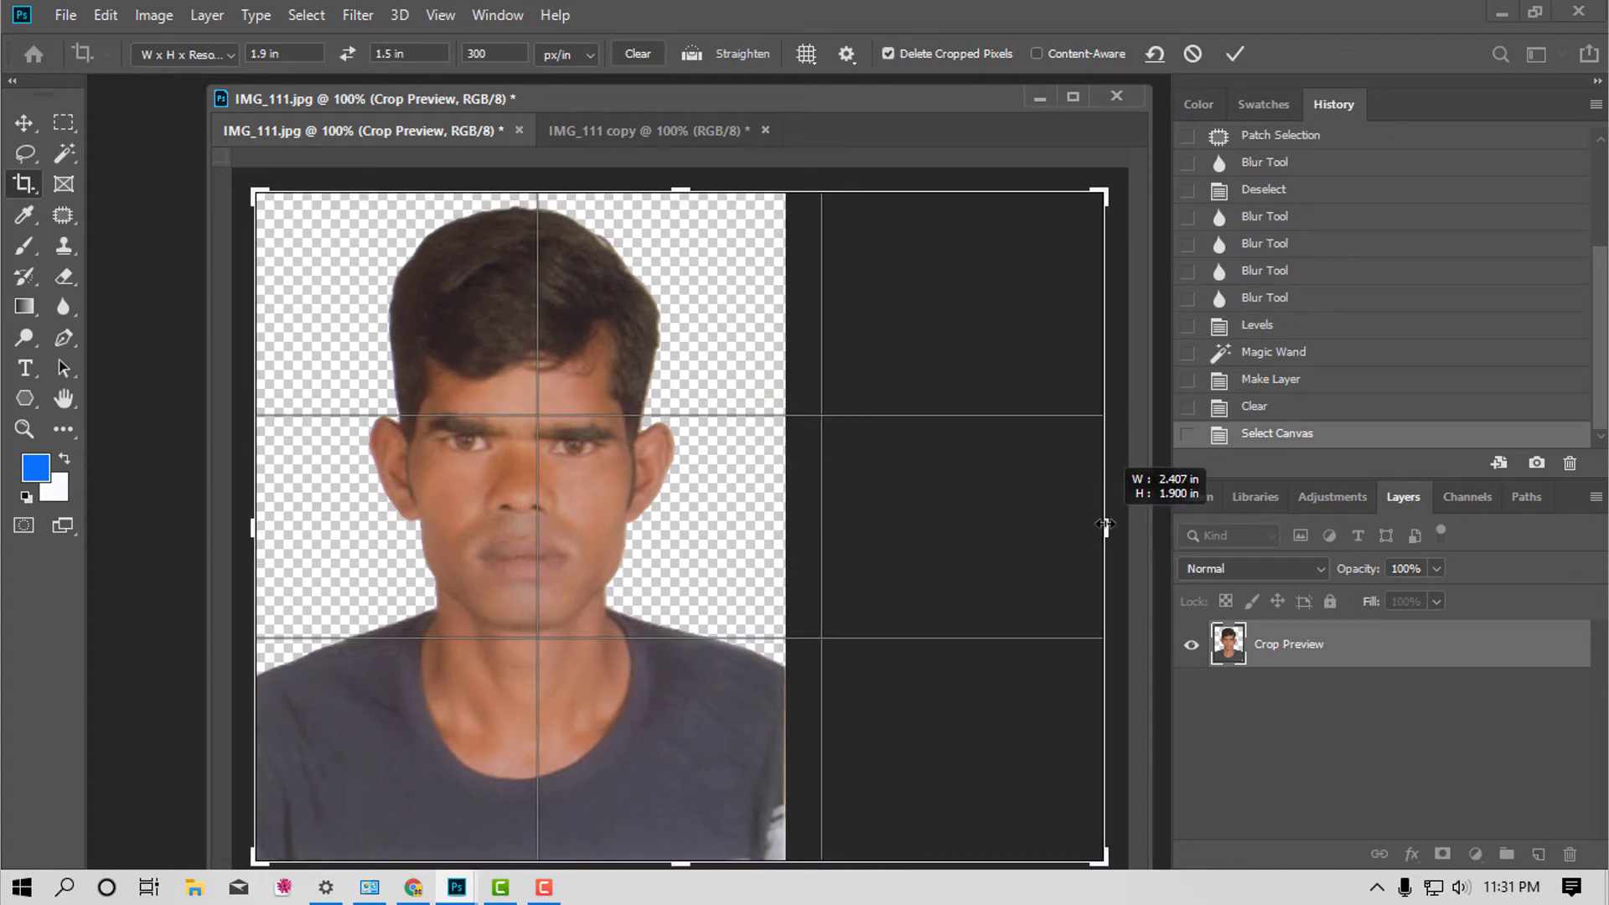
{"action": "left_click_drag", "start_coordinate": [1105, 524], "coordinate": [1102, 525]}
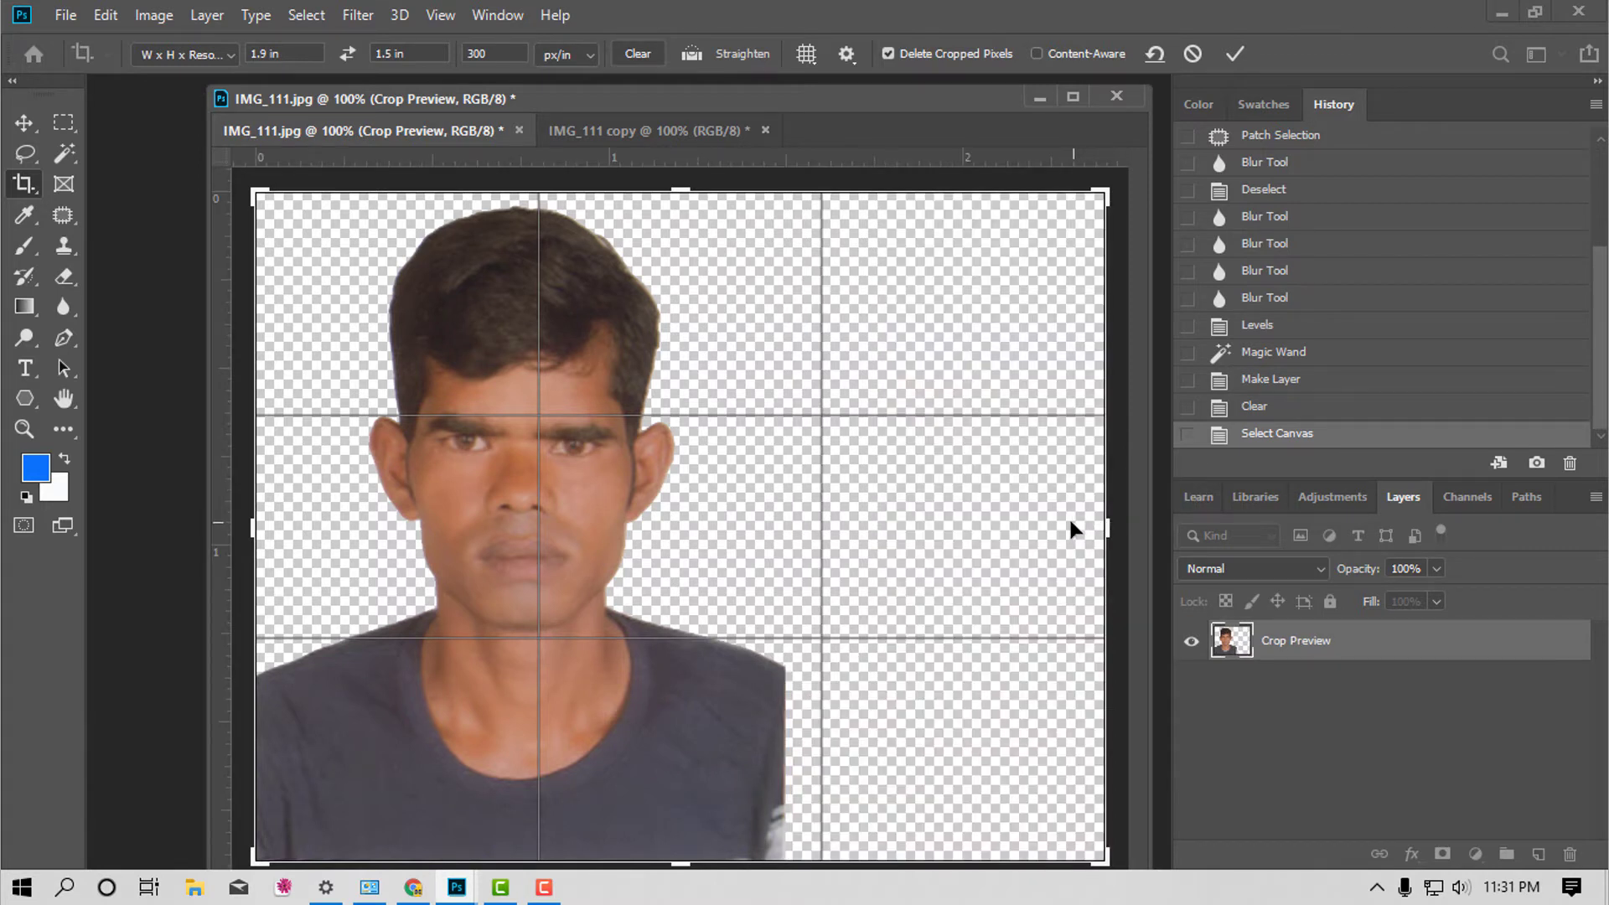
{"action": "left_click", "coordinate": [625, 133]}
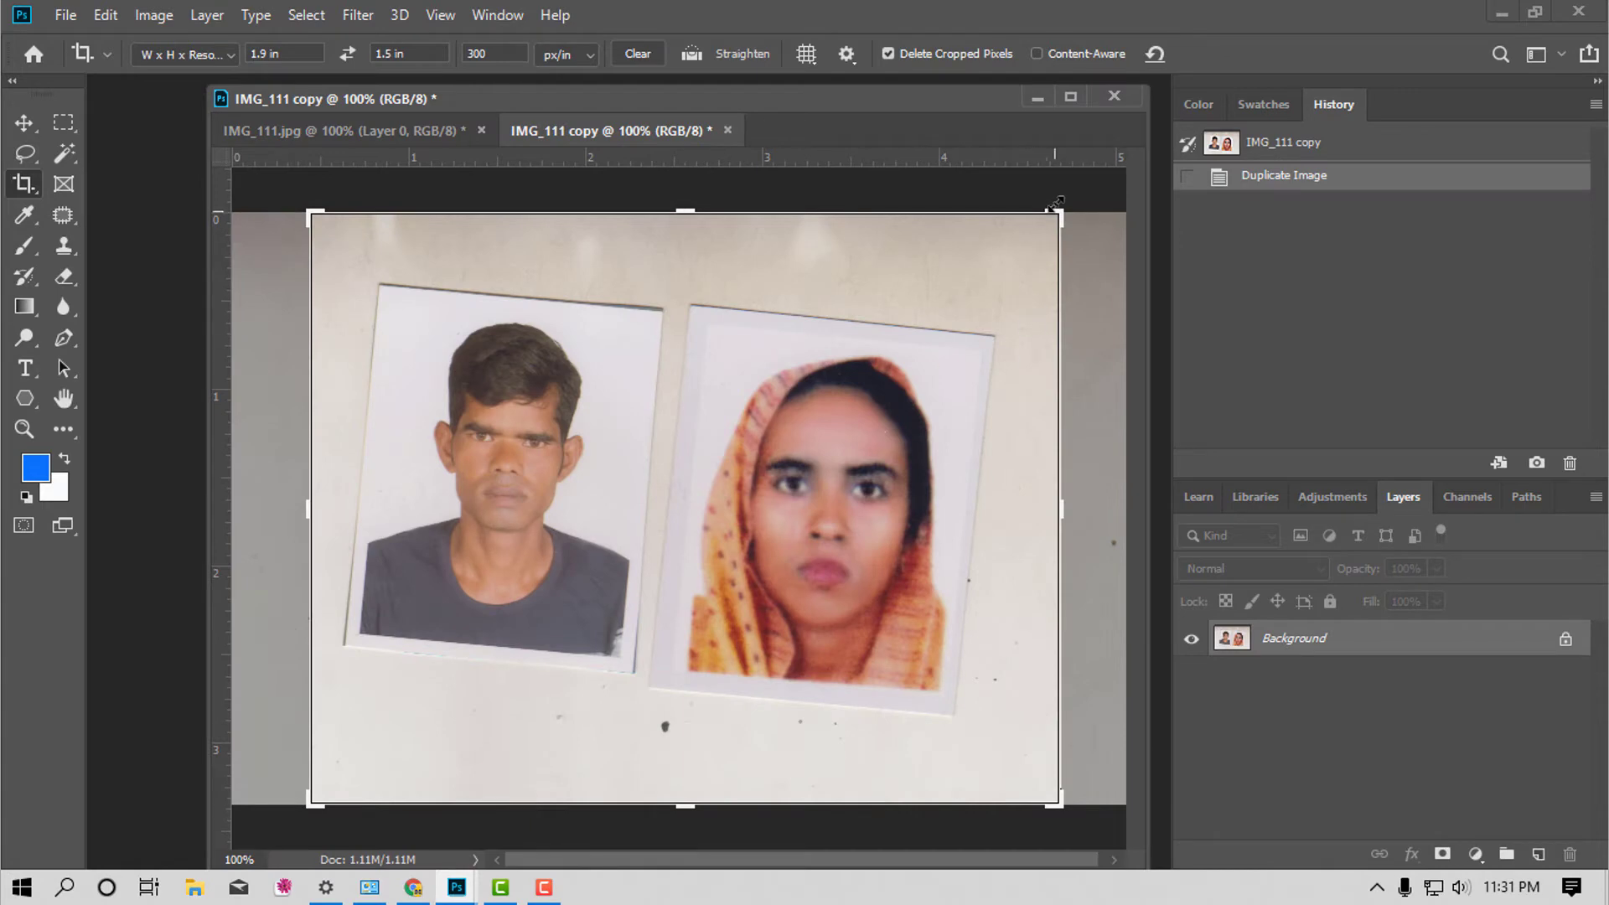
Straighten IMG_111 copy and crop it to the woman's portrait at 1.5 × 1.9 in.
{"action": "left_click_drag", "start_coordinate": [1071, 191], "coordinate": [1045, 156]}
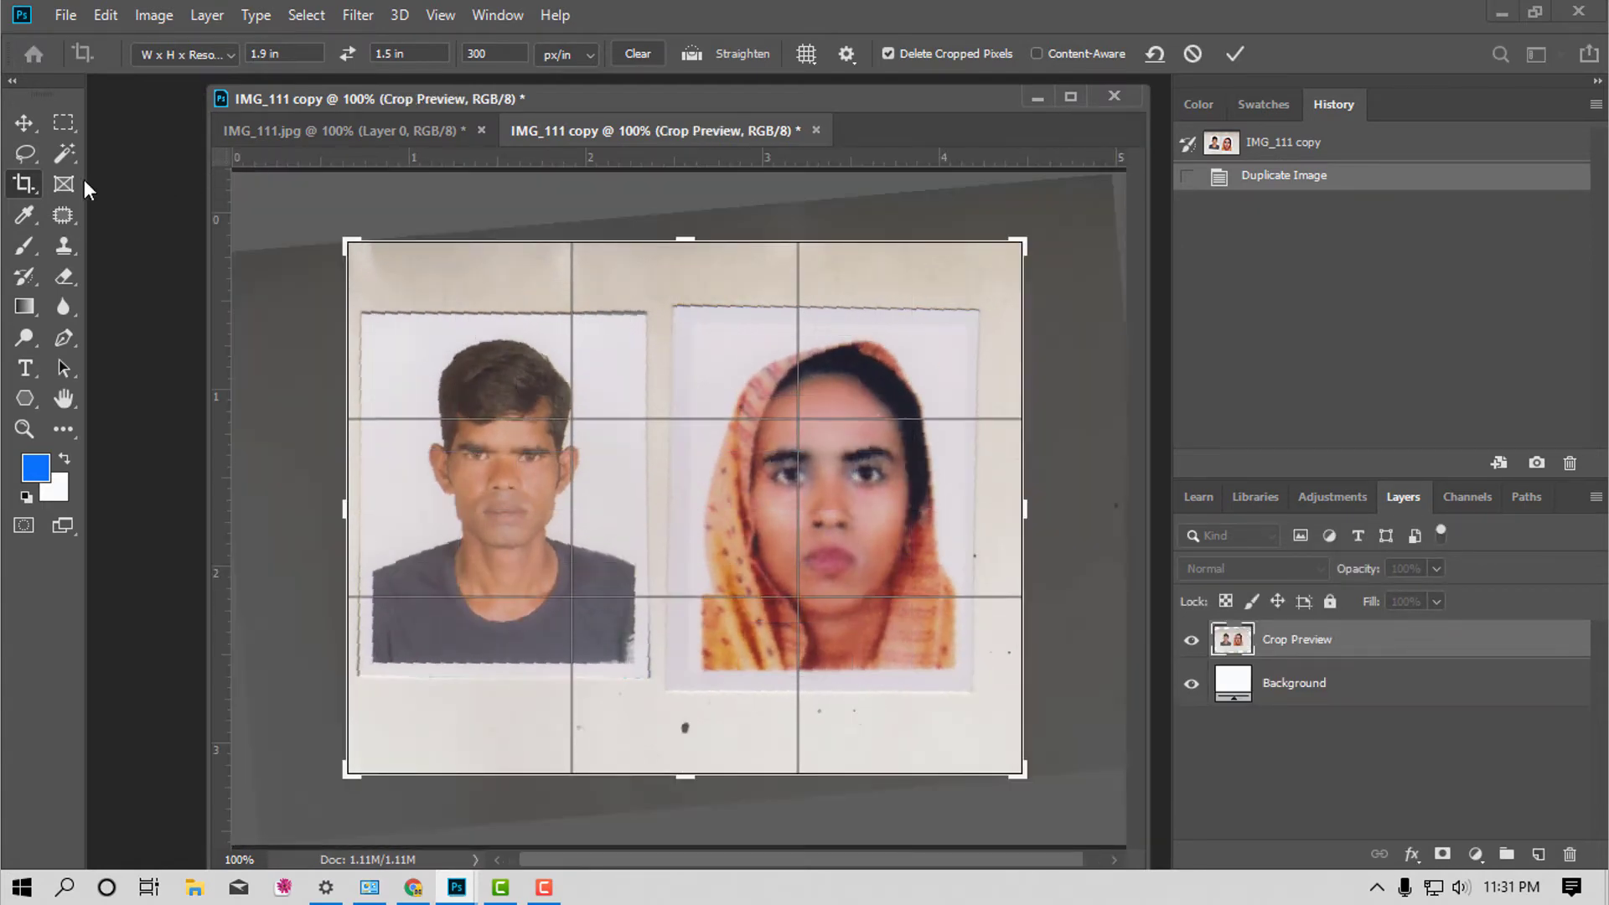
{"action": "key", "text": "Return"}
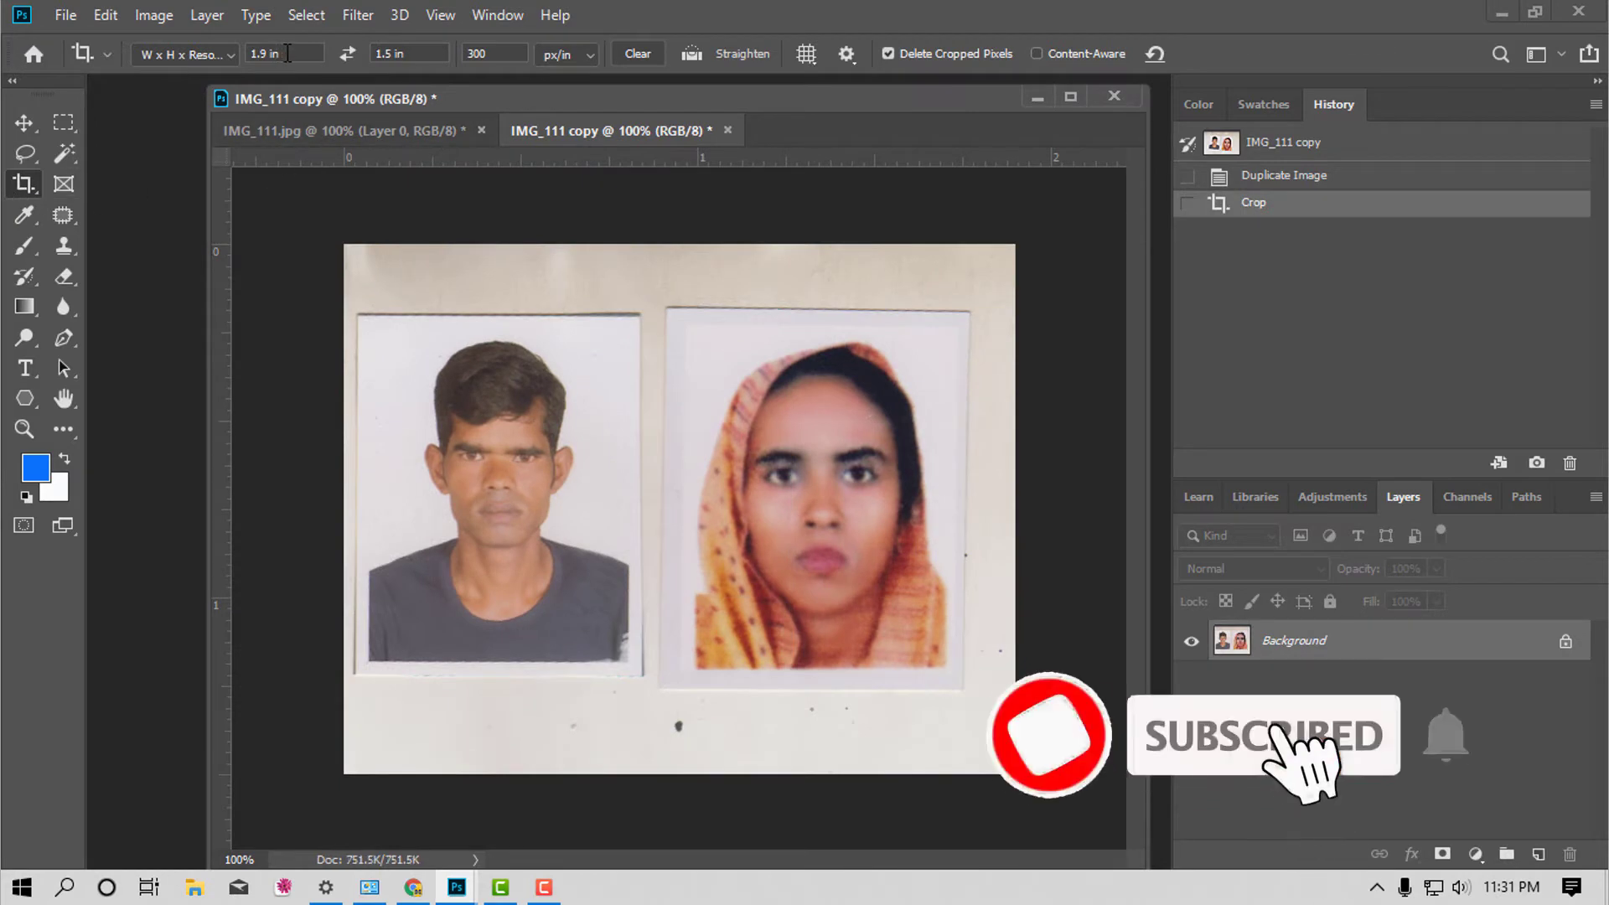
{"action": "left_click", "coordinate": [347, 55]}
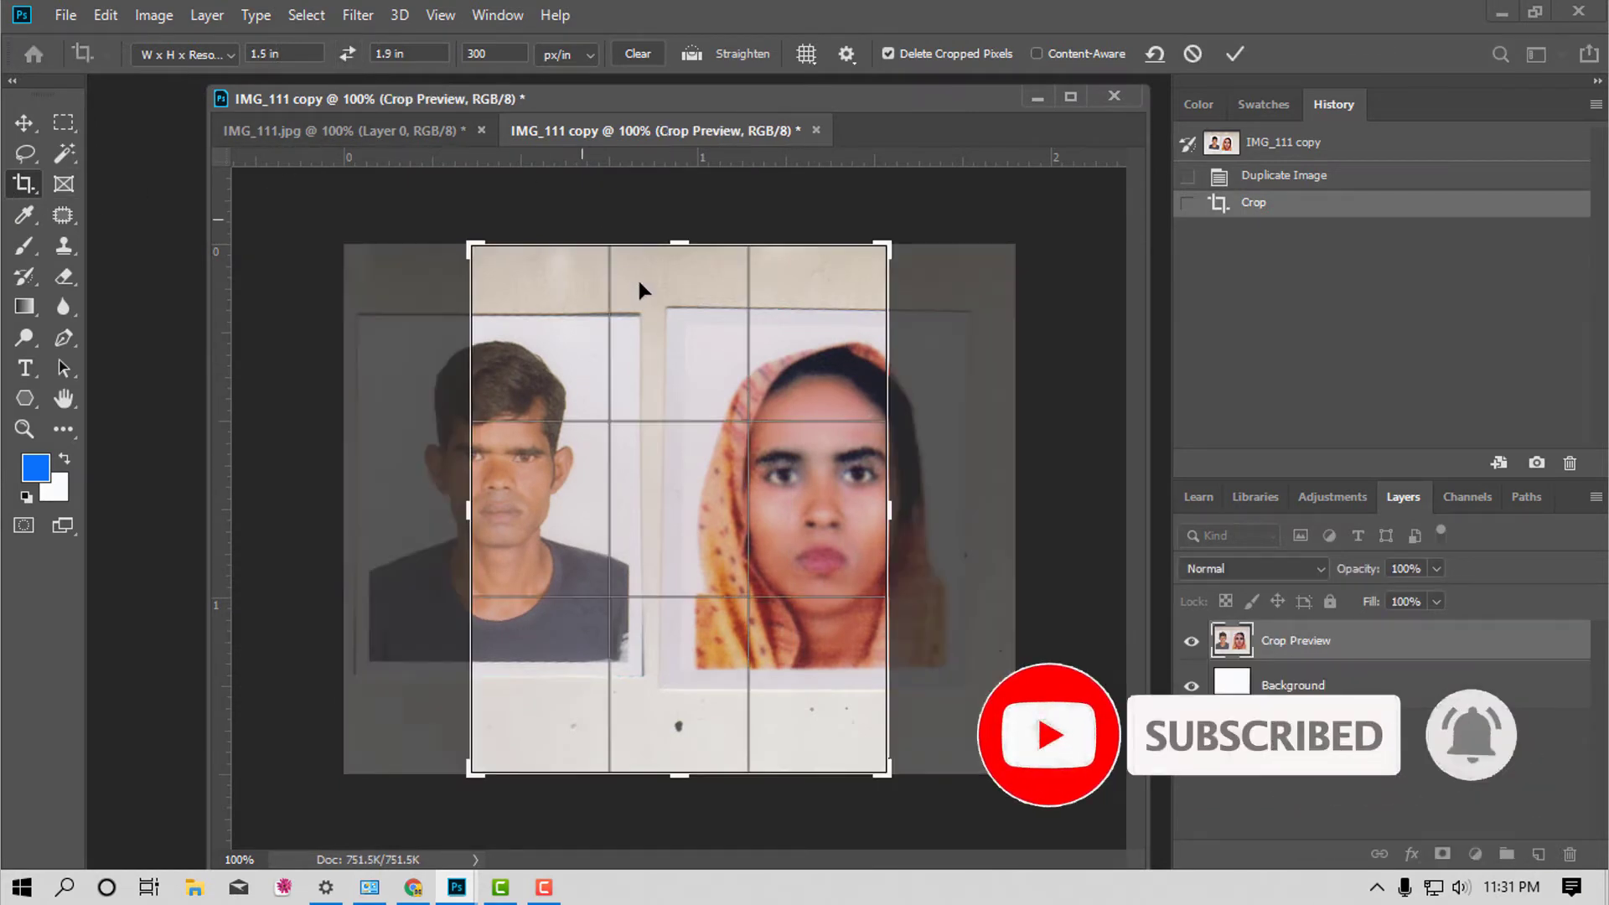
{"action": "mouse_move", "coordinate": [687, 415]}
{"action": "left_mouse_down"}
{"action": "mouse_move", "coordinate": [717, 409]}
{"action": "mouse_move", "coordinate": [490, 375]}
{"action": "left_mouse_up"}
{"action": "key", "text": "ctrl+r"}
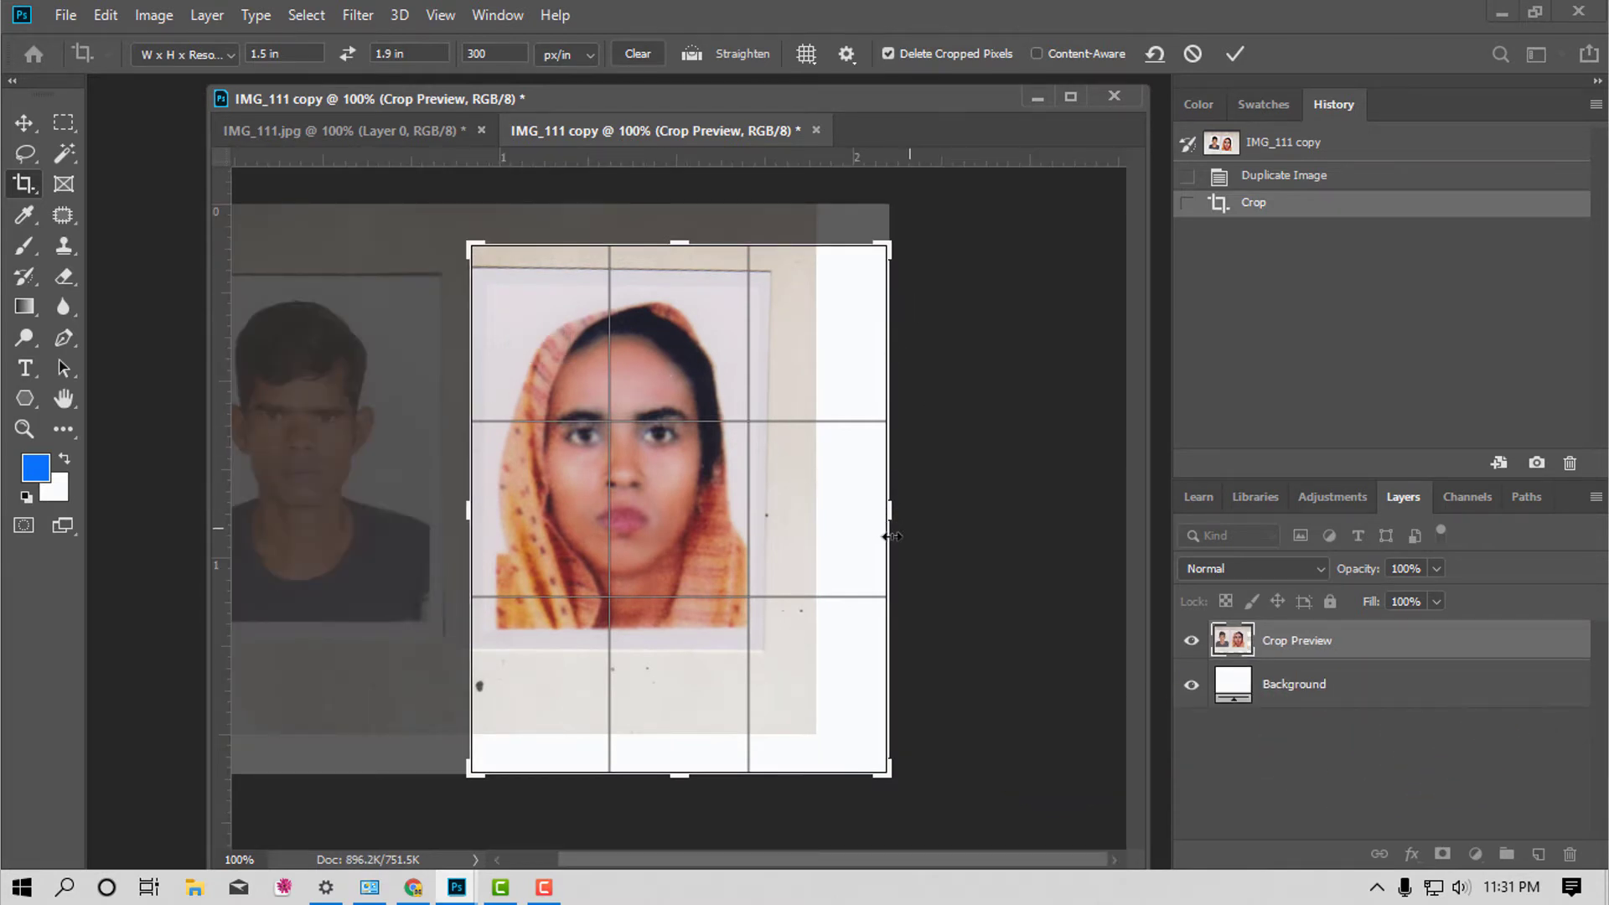
{"action": "left_click_drag", "start_coordinate": [901, 779], "coordinate": [811, 696]}
{"action": "left_click_drag", "start_coordinate": [546, 339], "coordinate": [549, 358]}
{"action": "double_click", "coordinate": [641, 494]}
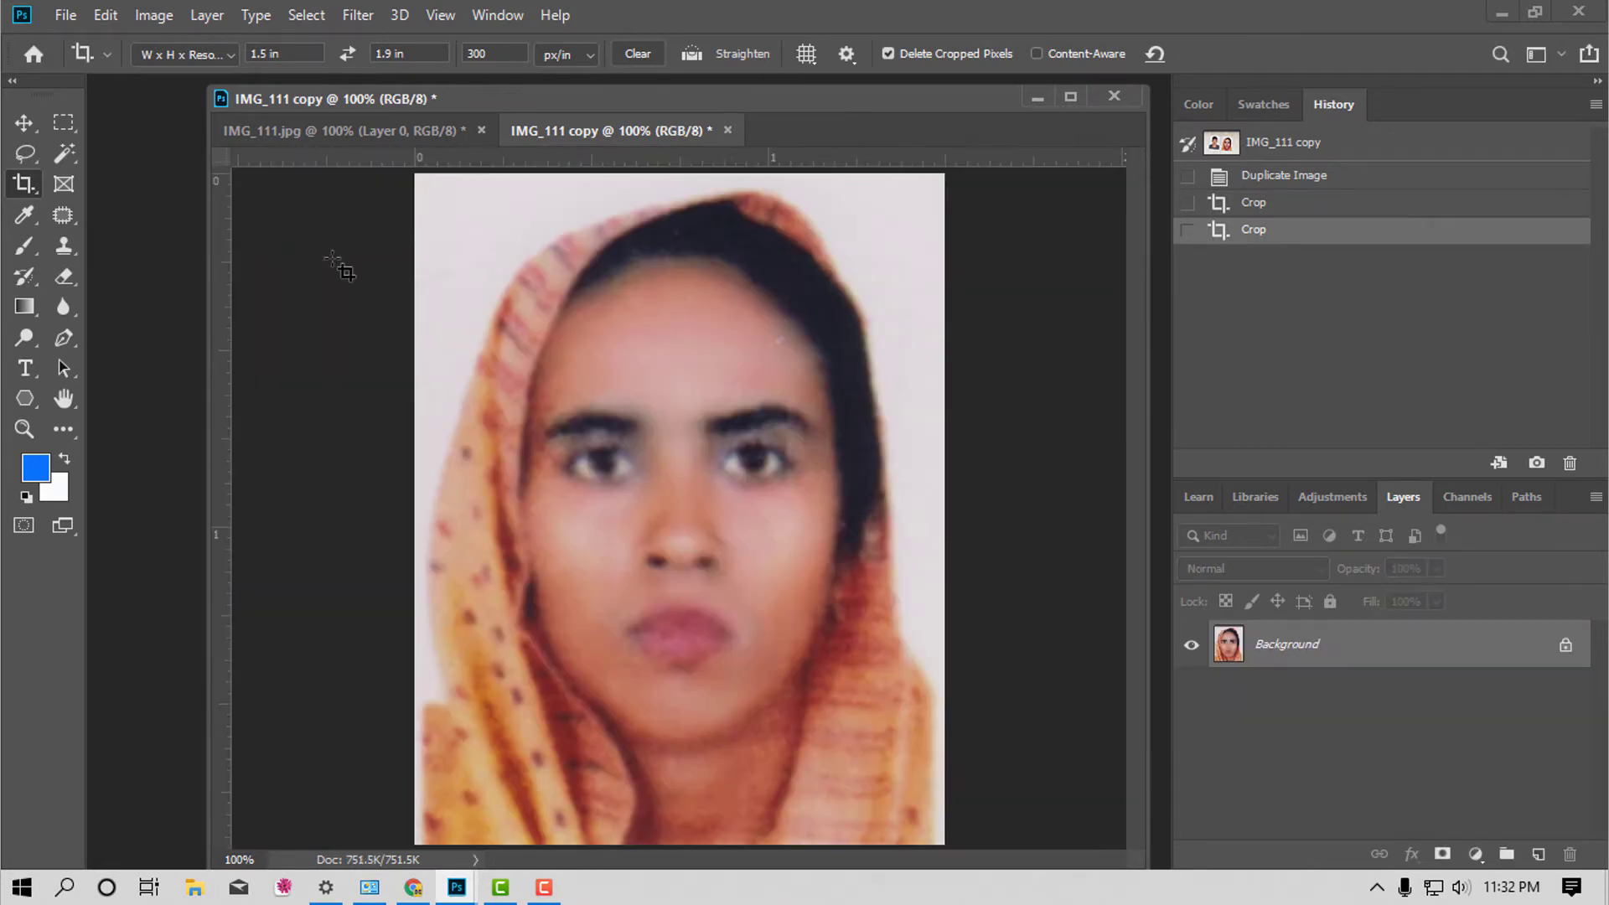
Delete the woman's white backdrop onto transparent Layer 0, then set the Levels midtone to 1.27.
{"action": "left_click", "coordinate": [67, 154]}
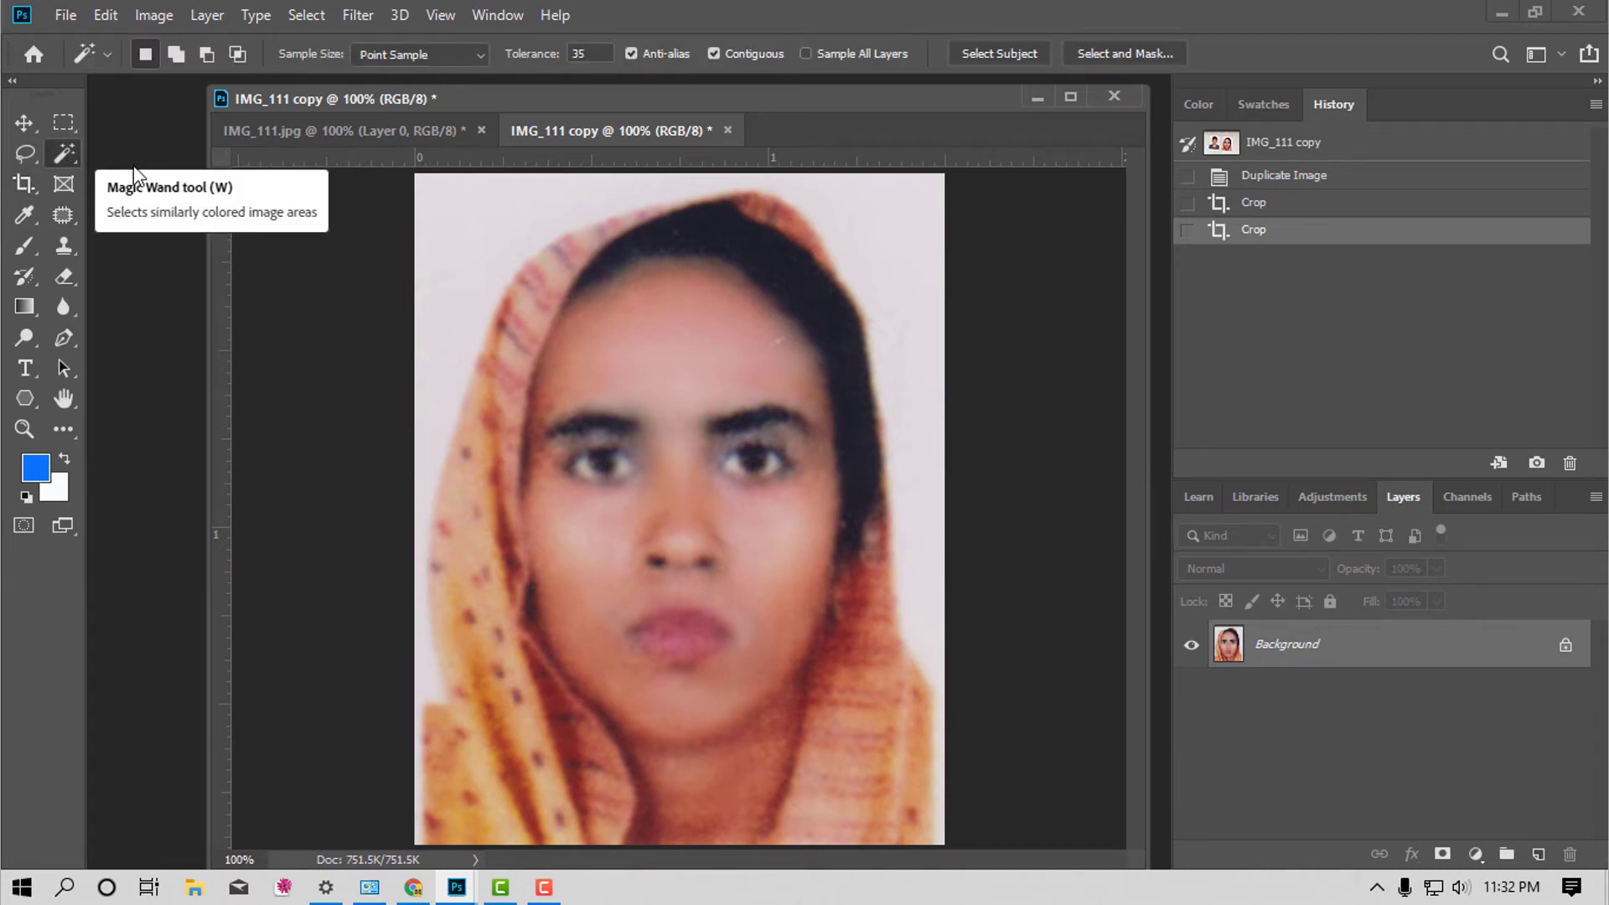
{"action": "left_click", "coordinate": [457, 228]}
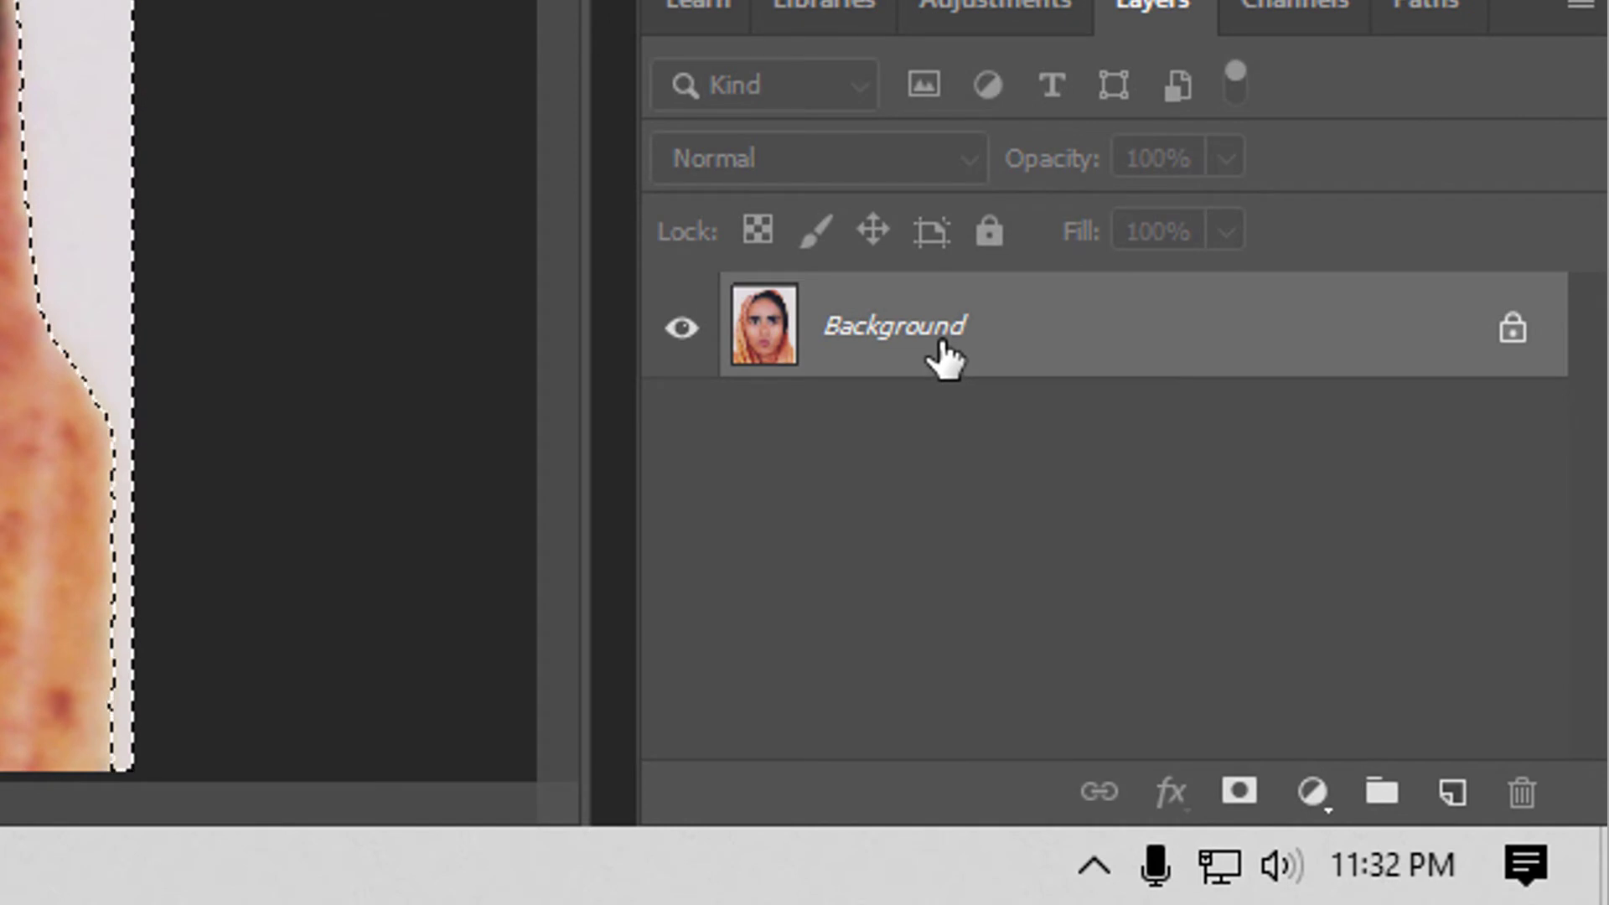
{"action": "double_click", "coordinate": [931, 352]}
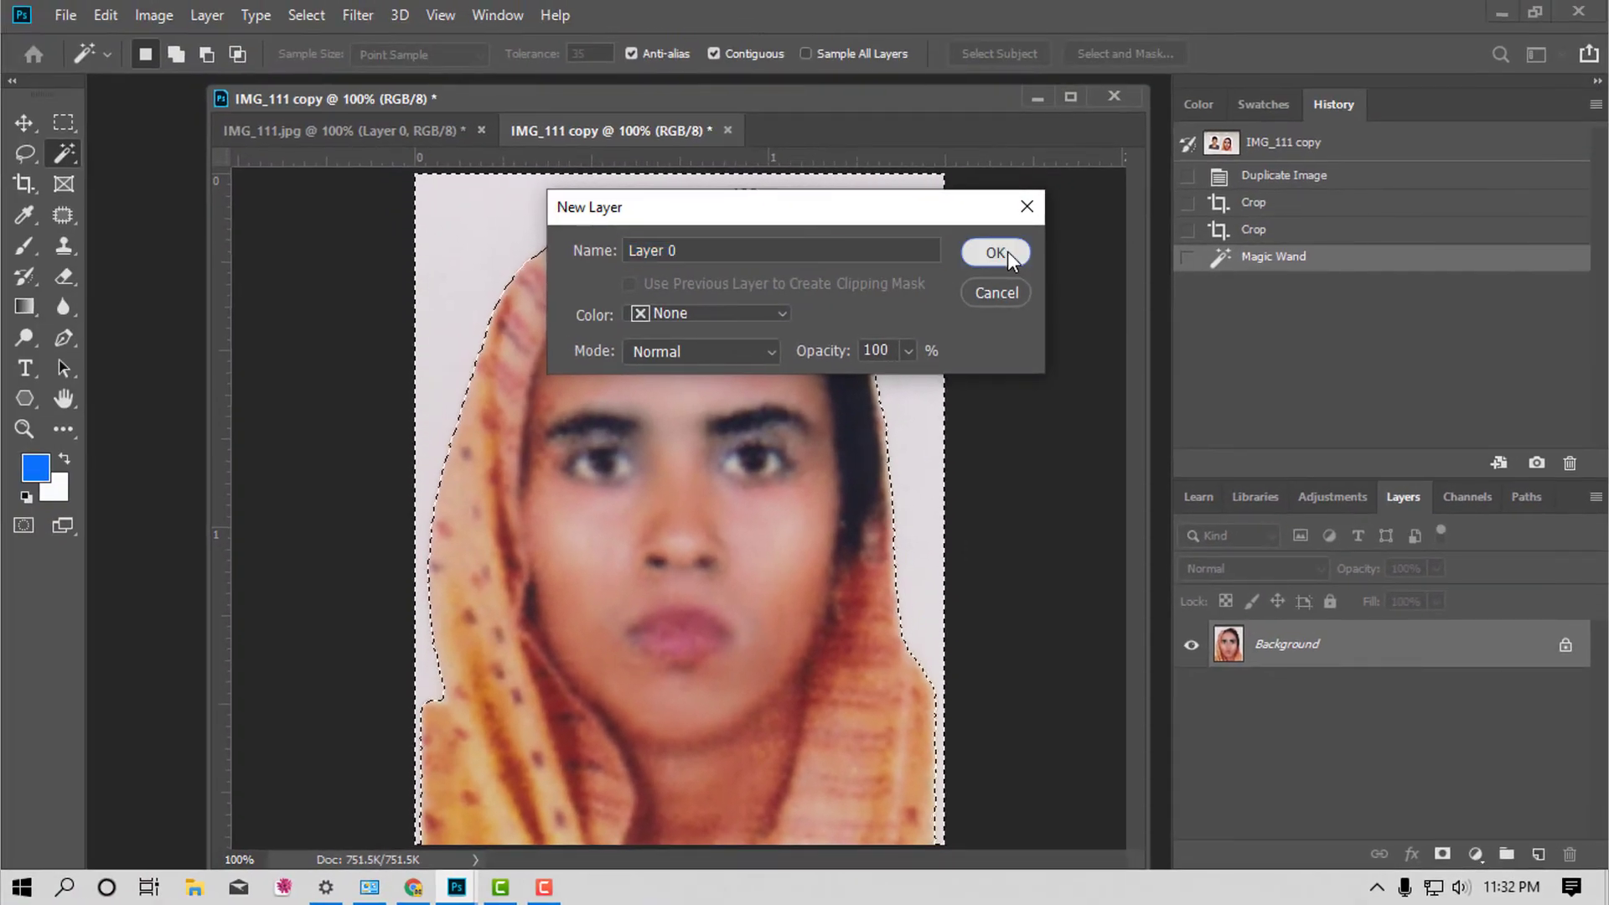
{"action": "left_click", "coordinate": [1007, 251]}
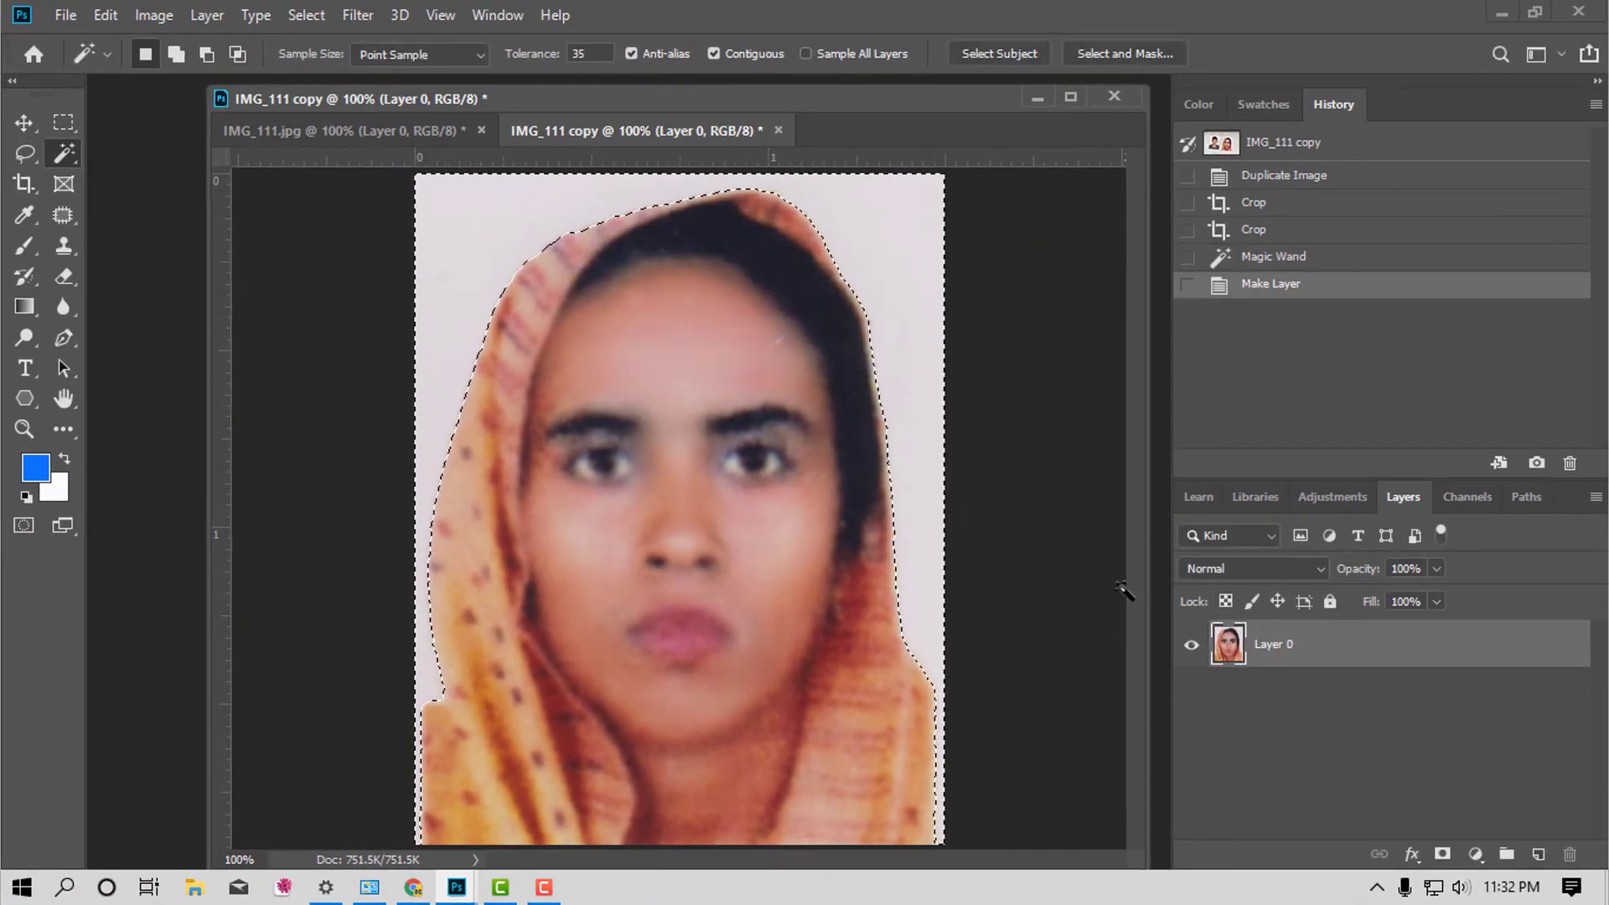
{"action": "key", "text": "Delete"}
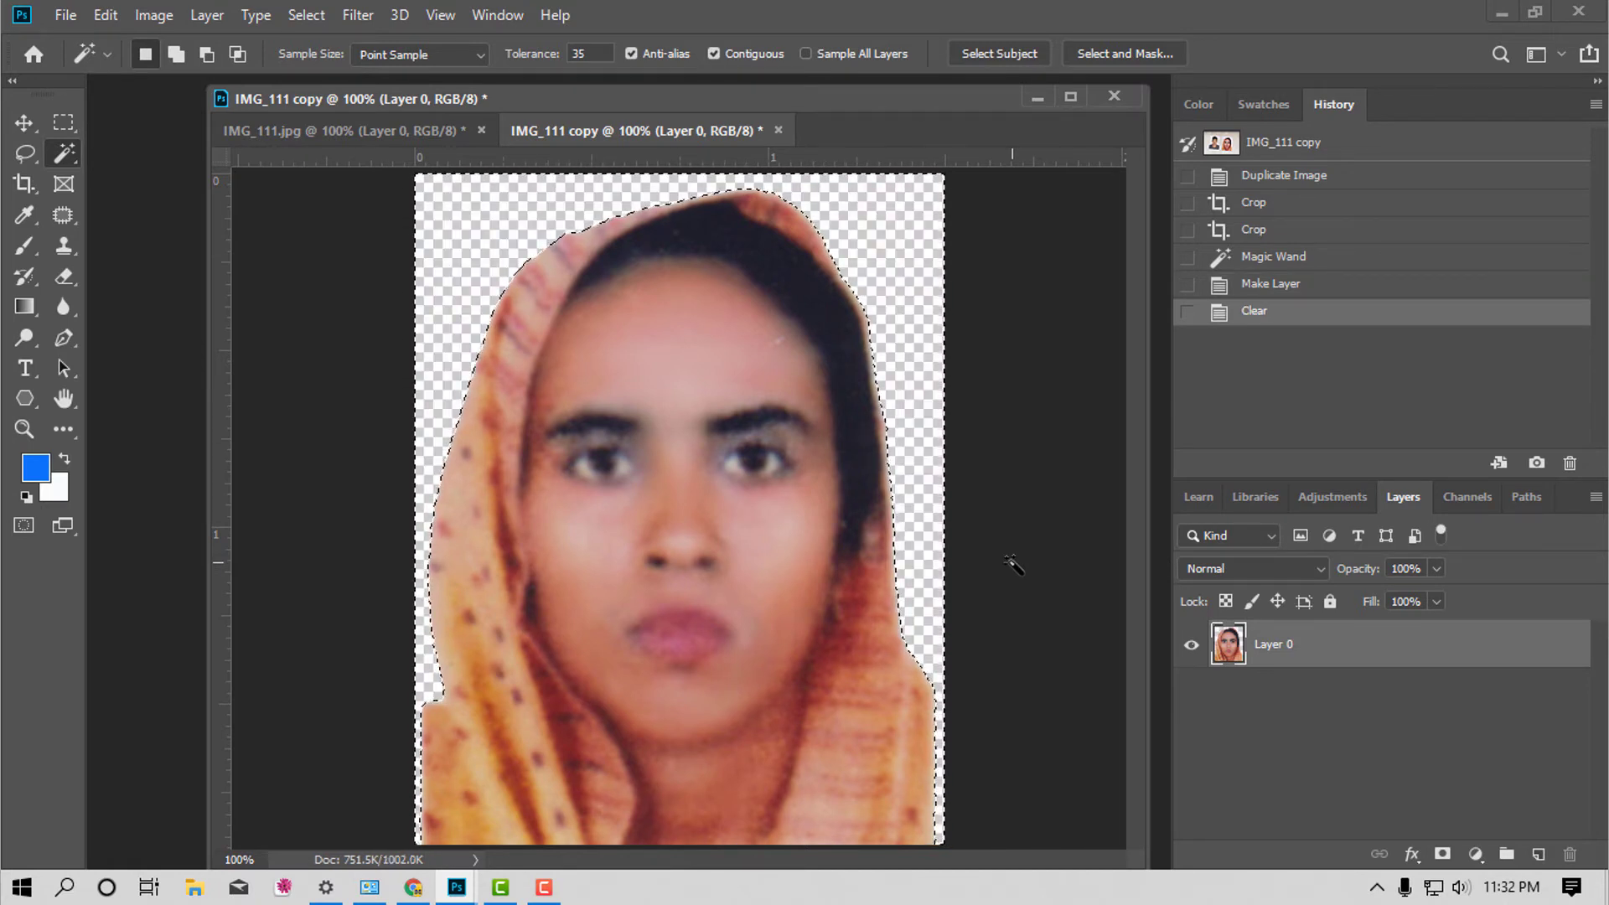
{"action": "key", "text": "ctrl+a"}
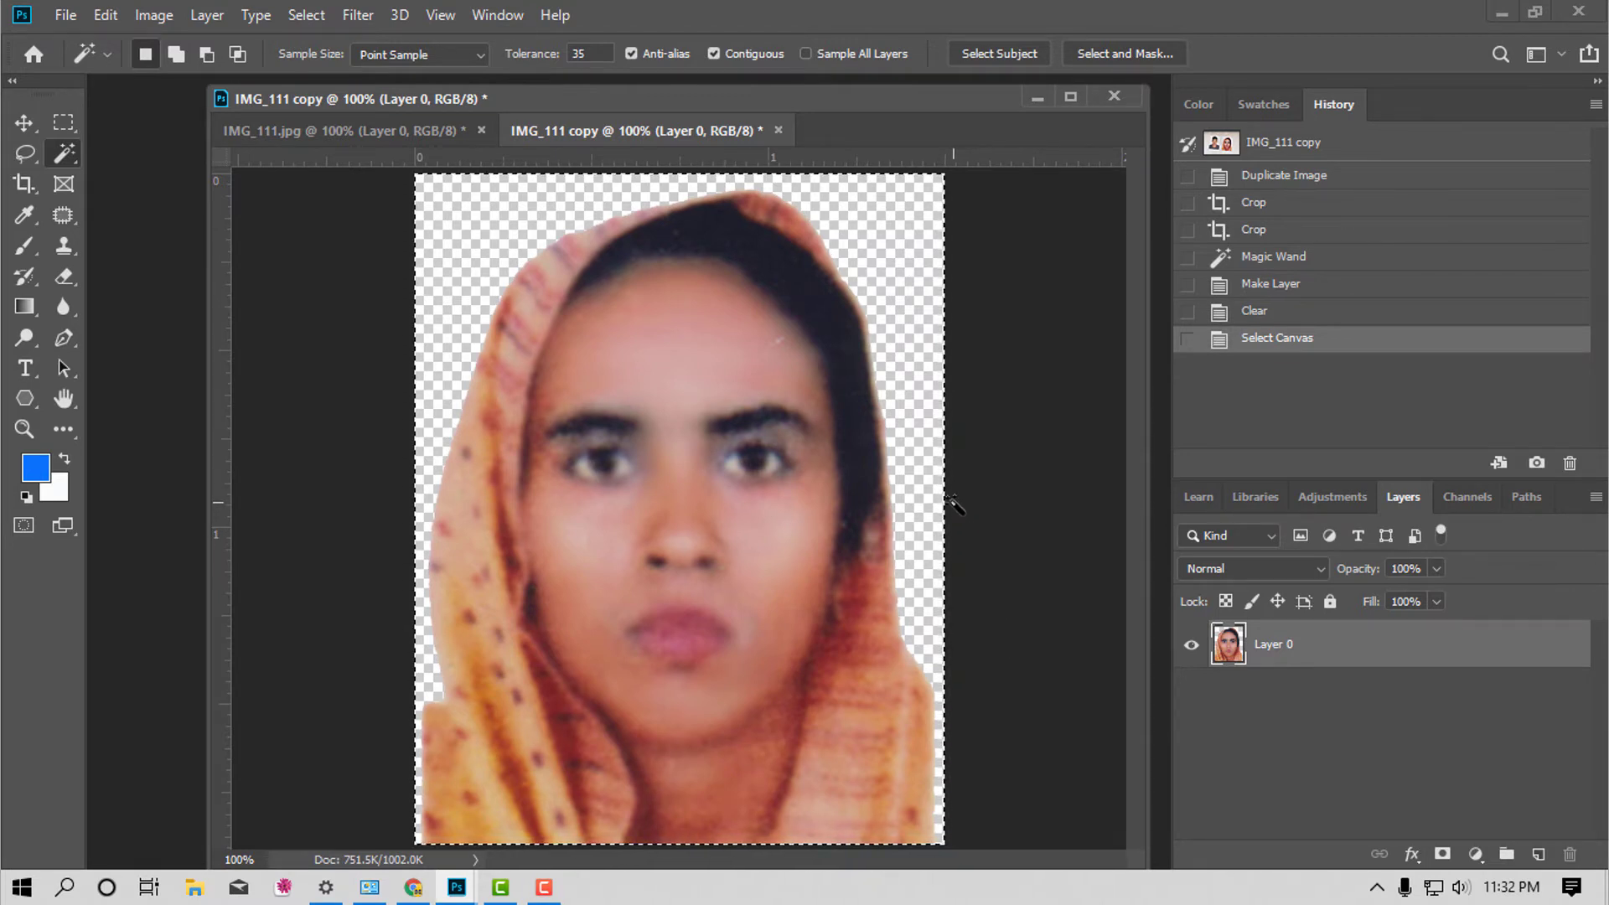
{"action": "key", "text": "ctrl+l"}
{"action": "left_click_drag", "start_coordinate": [1171, 361], "coordinate": [1145, 360]}
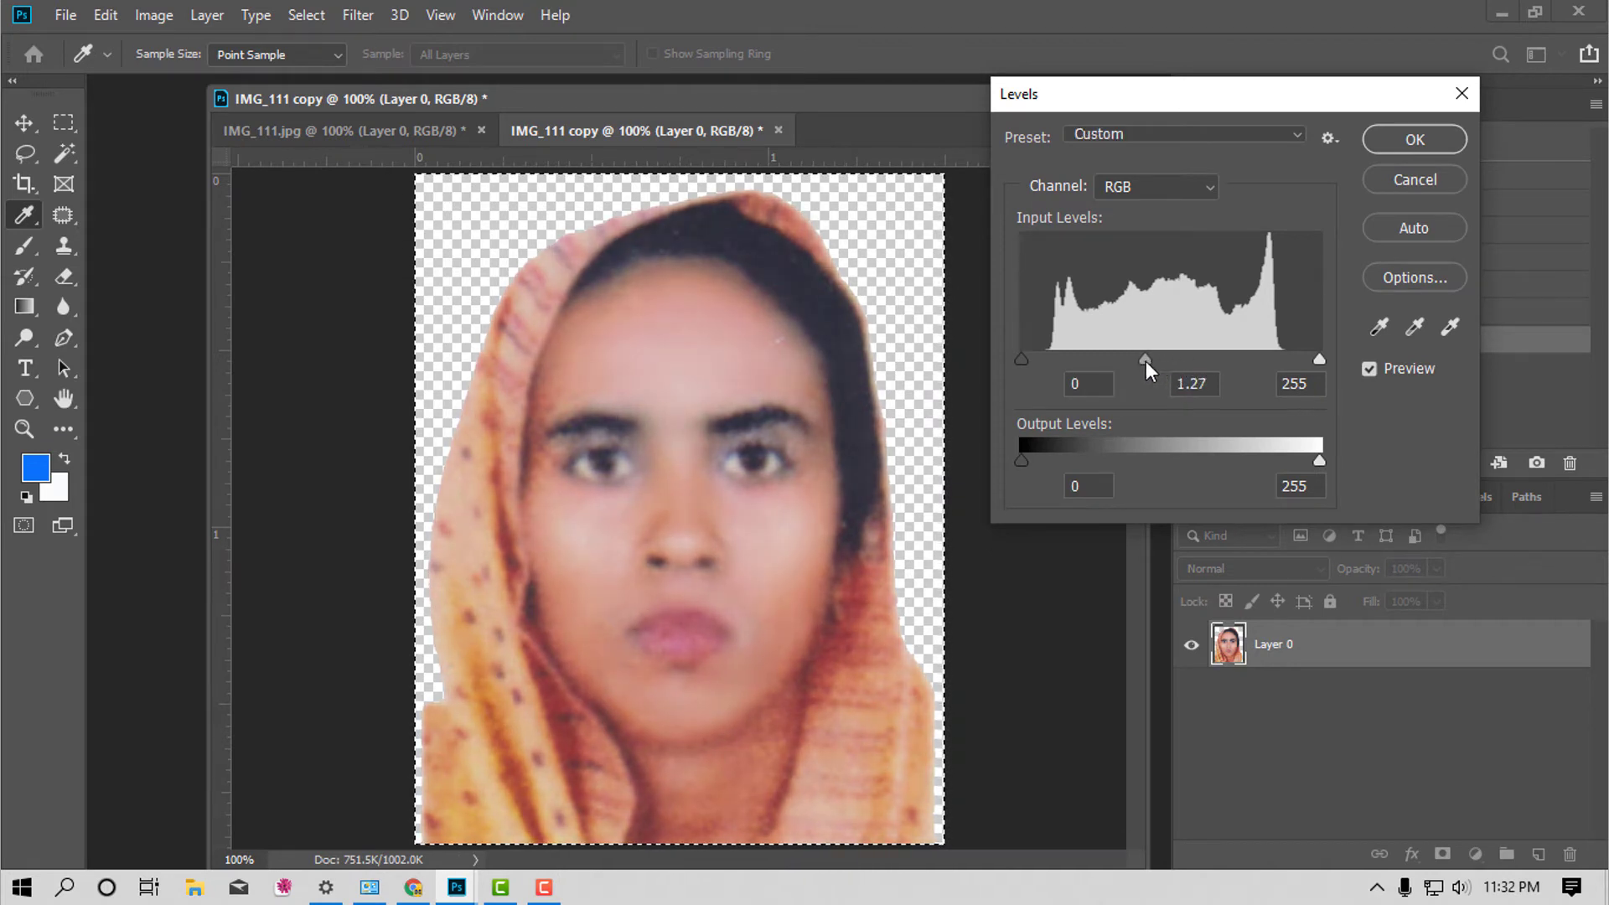
Apply the Levels adjustment and patch away the small blemish on the woman's forehead.
{"action": "left_click", "coordinate": [1404, 149]}
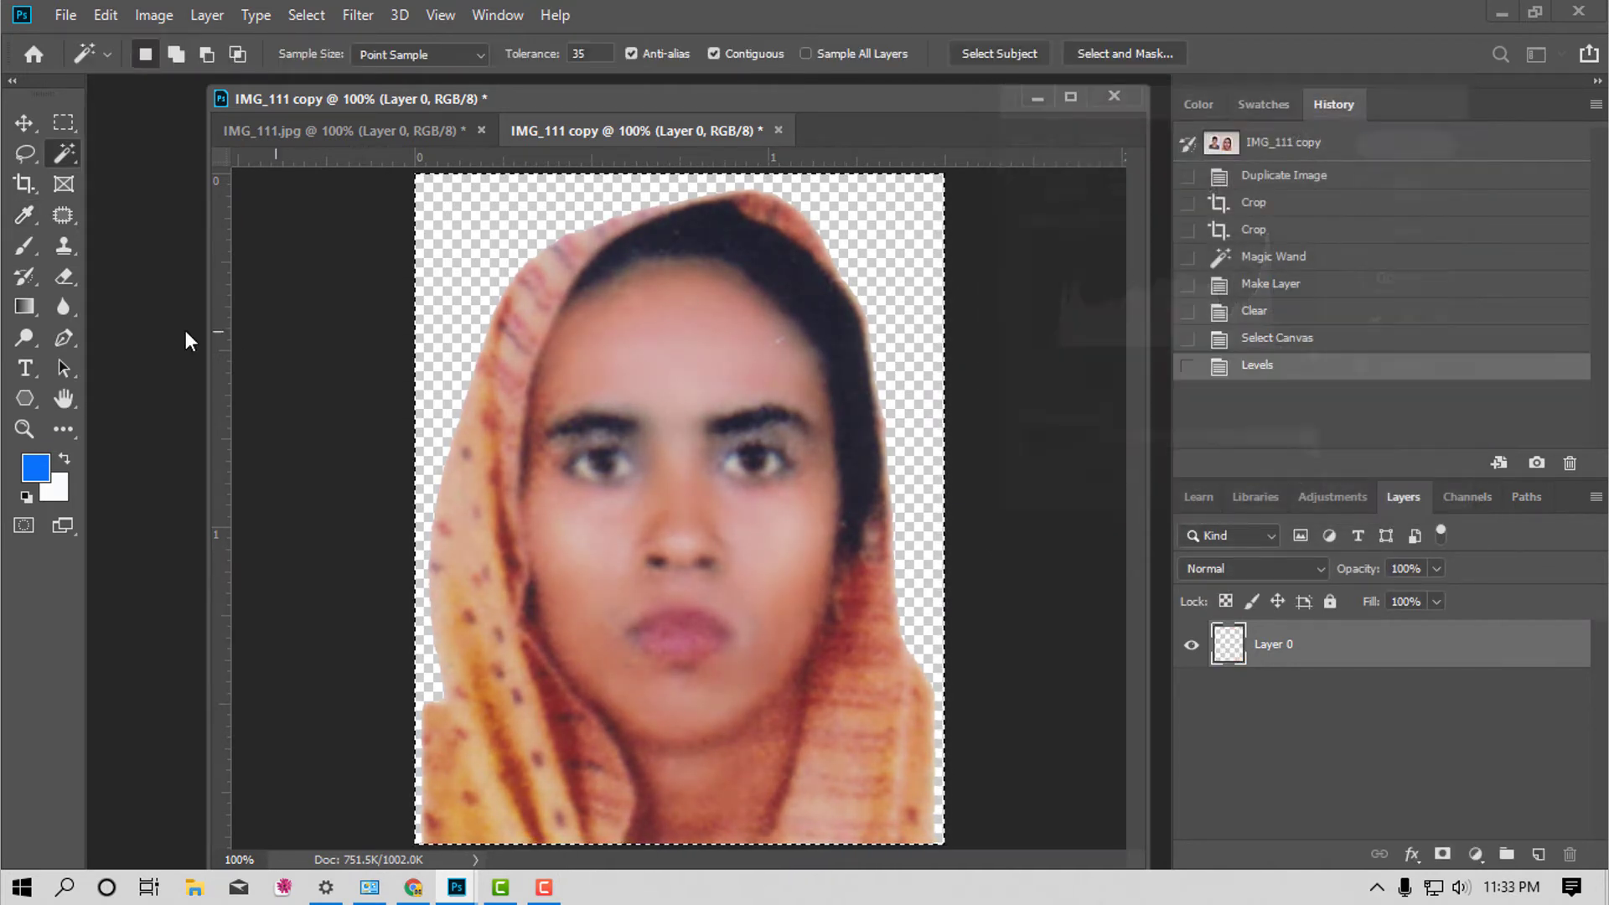
{"action": "left_click", "coordinate": [63, 215]}
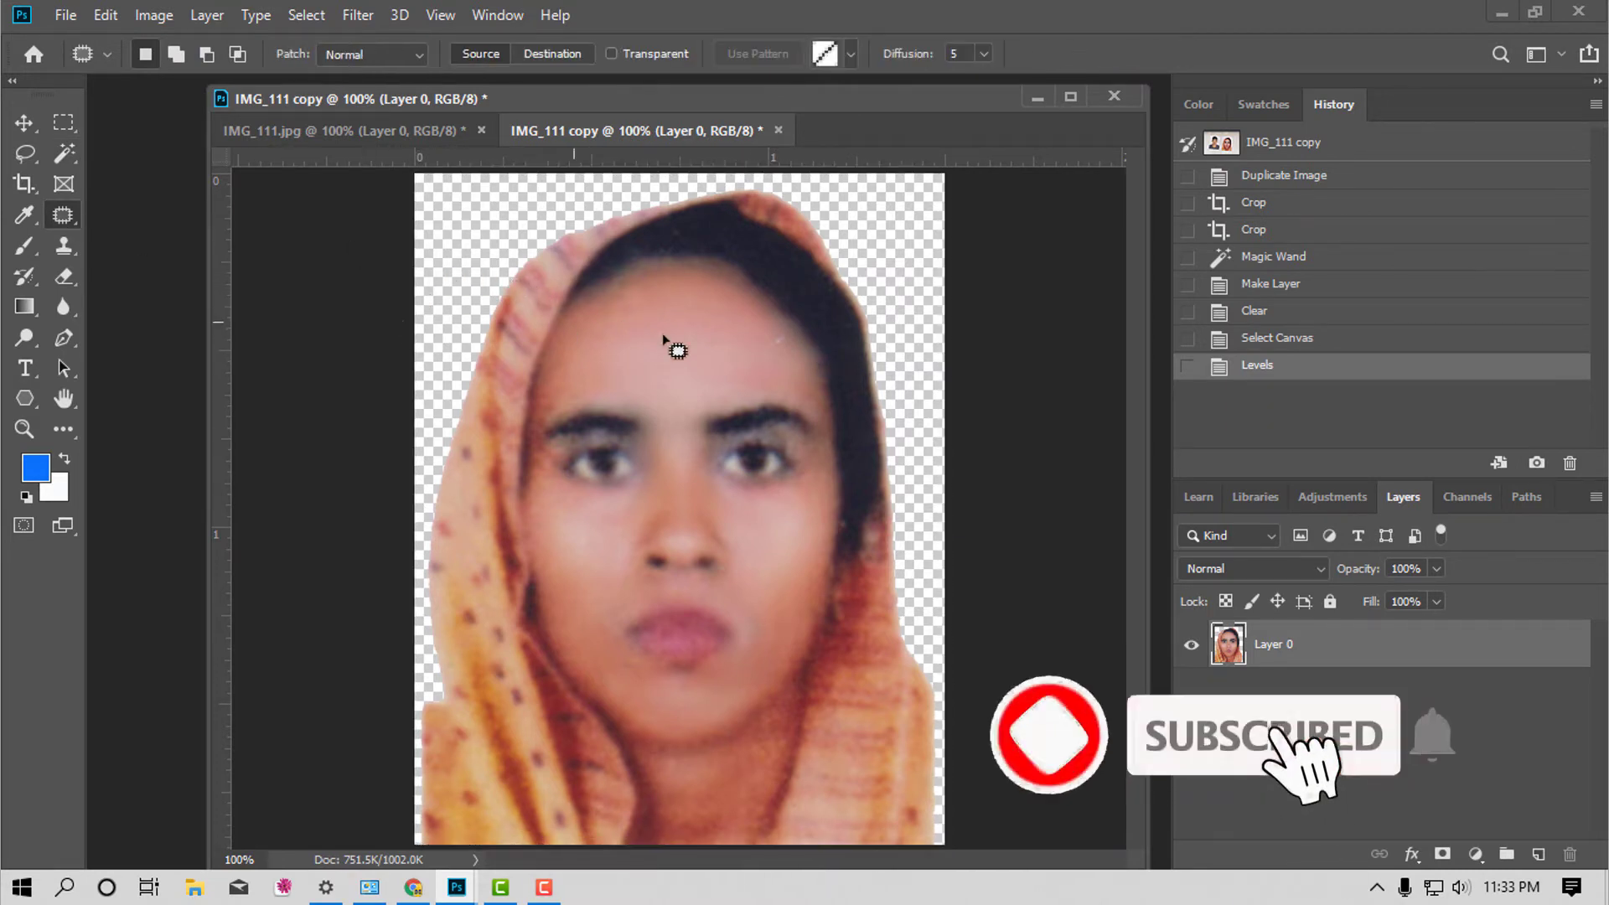
{"action": "key", "text": "ctrl+d"}
{"action": "mouse_move", "coordinate": [780, 359]}
{"action": "left_mouse_down"}
{"action": "mouse_move", "coordinate": [772, 331]}
{"action": "mouse_move", "coordinate": [726, 333]}
{"action": "left_mouse_up"}
{"action": "key", "text": "ctrl+d"}
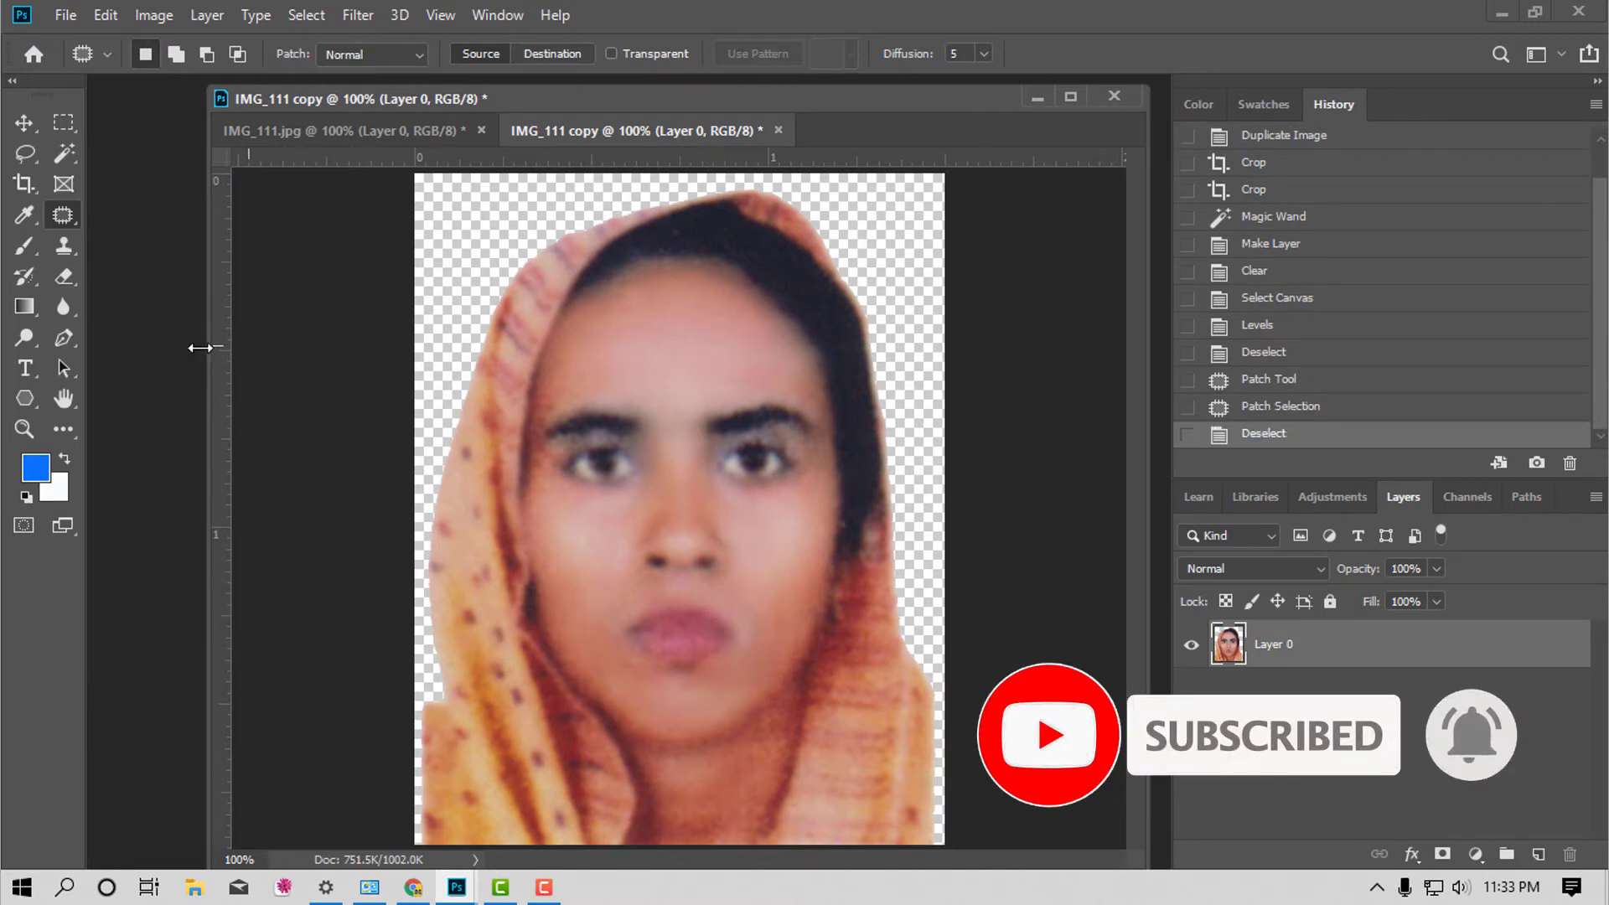
Blur-soften the woman's forehead and both cheeks.
{"action": "left_click", "coordinate": [62, 308]}
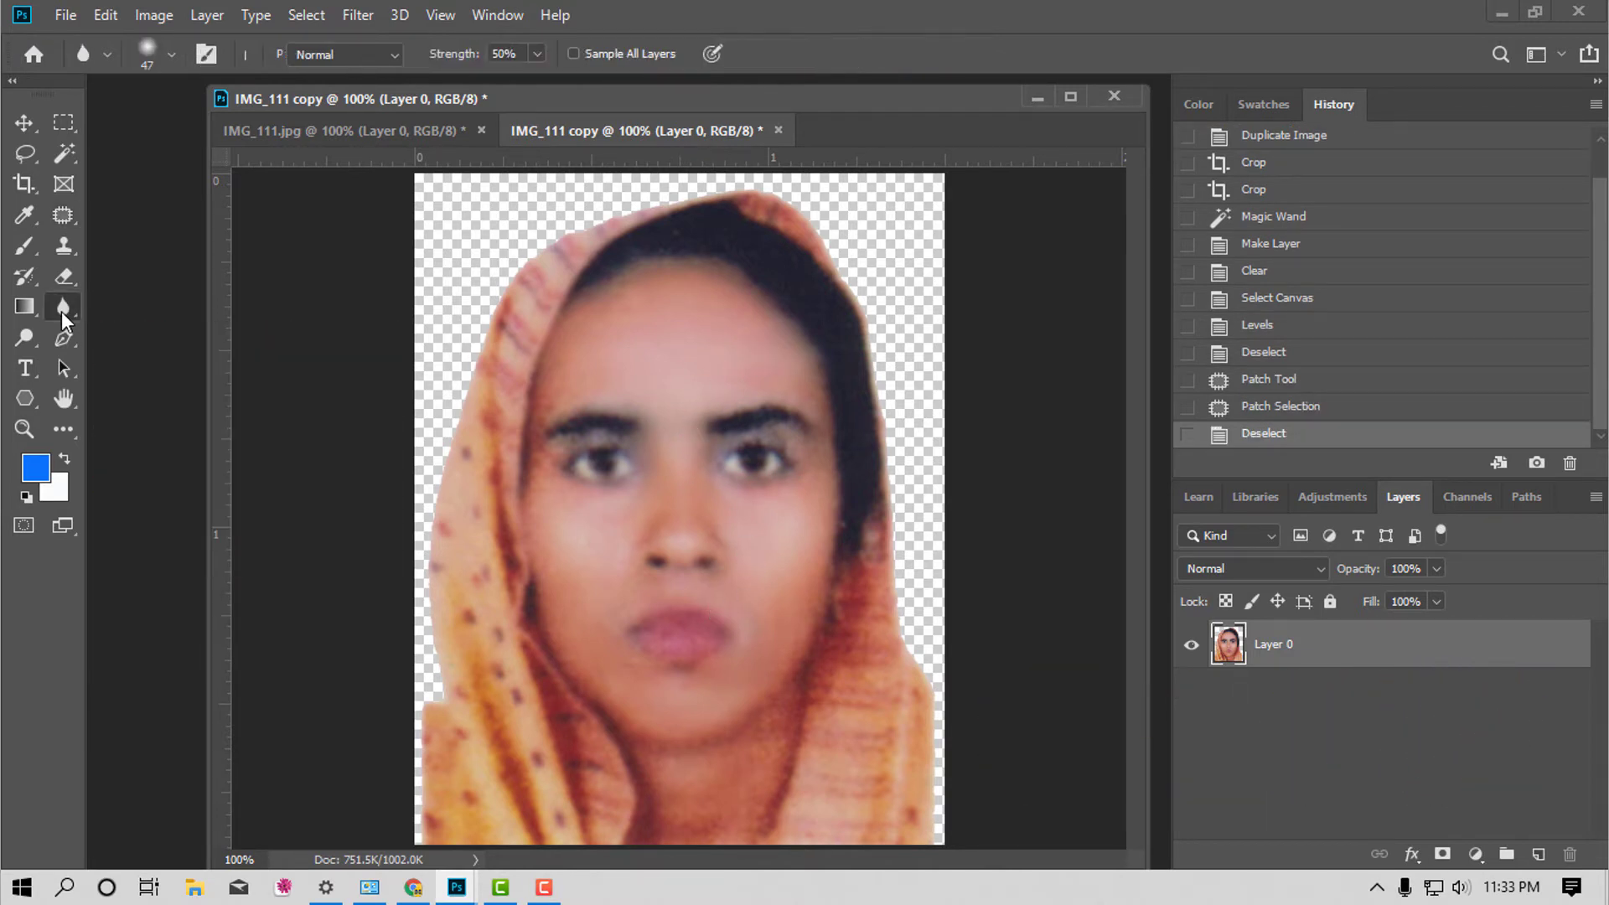
{"action": "left_click_drag", "start_coordinate": [661, 345], "coordinate": [730, 345]}
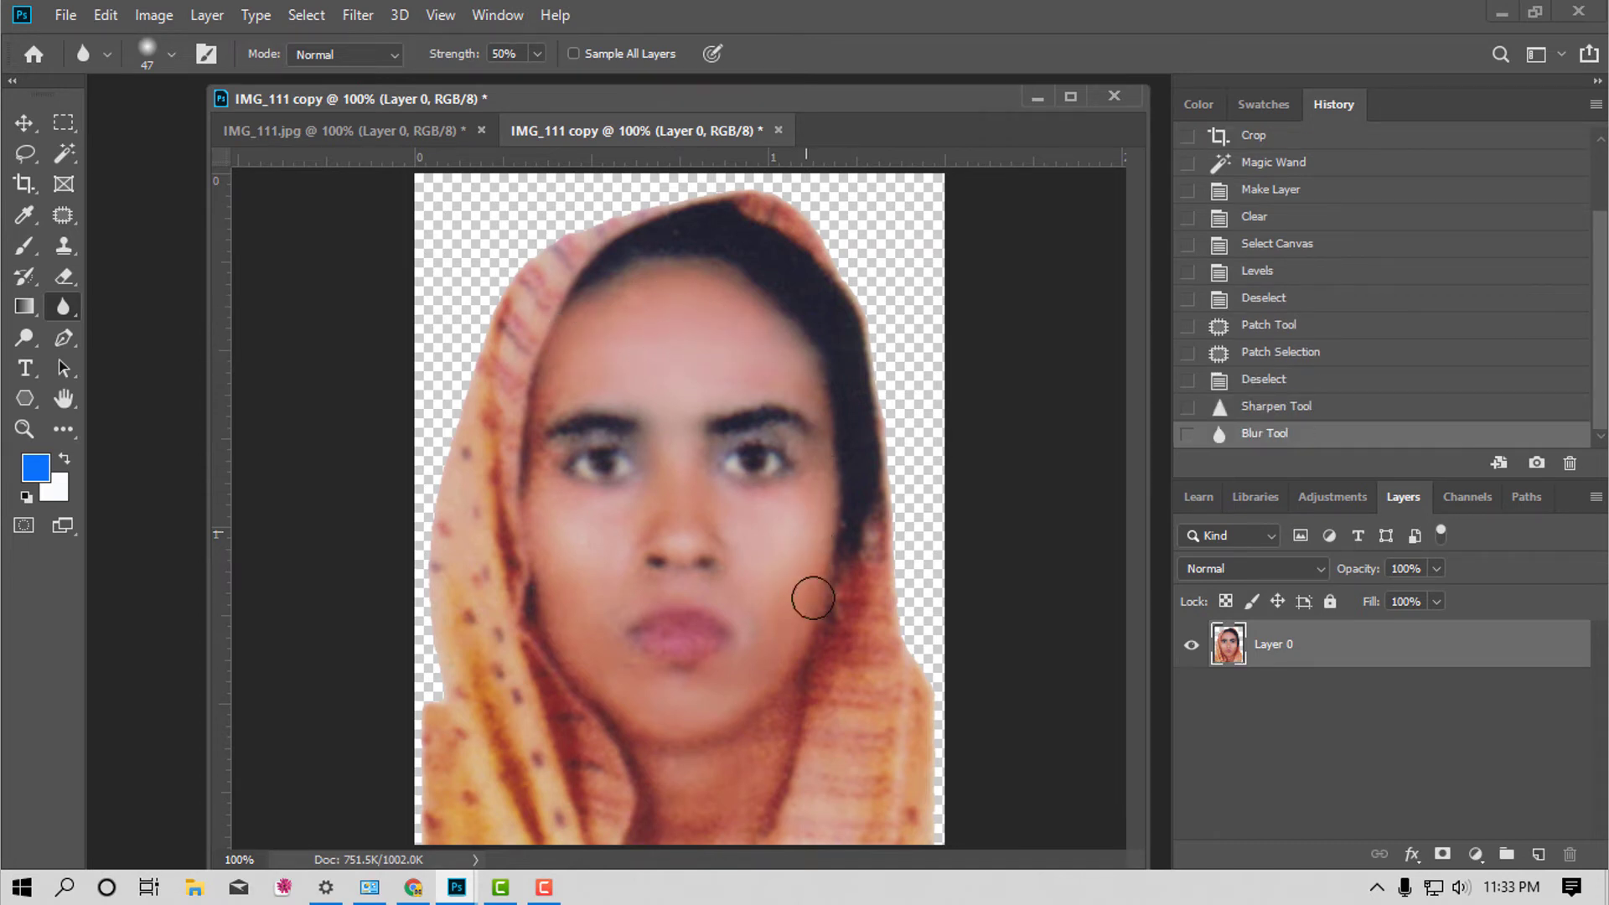
{"action": "left_click_drag", "start_coordinate": [765, 607], "coordinate": [621, 562]}
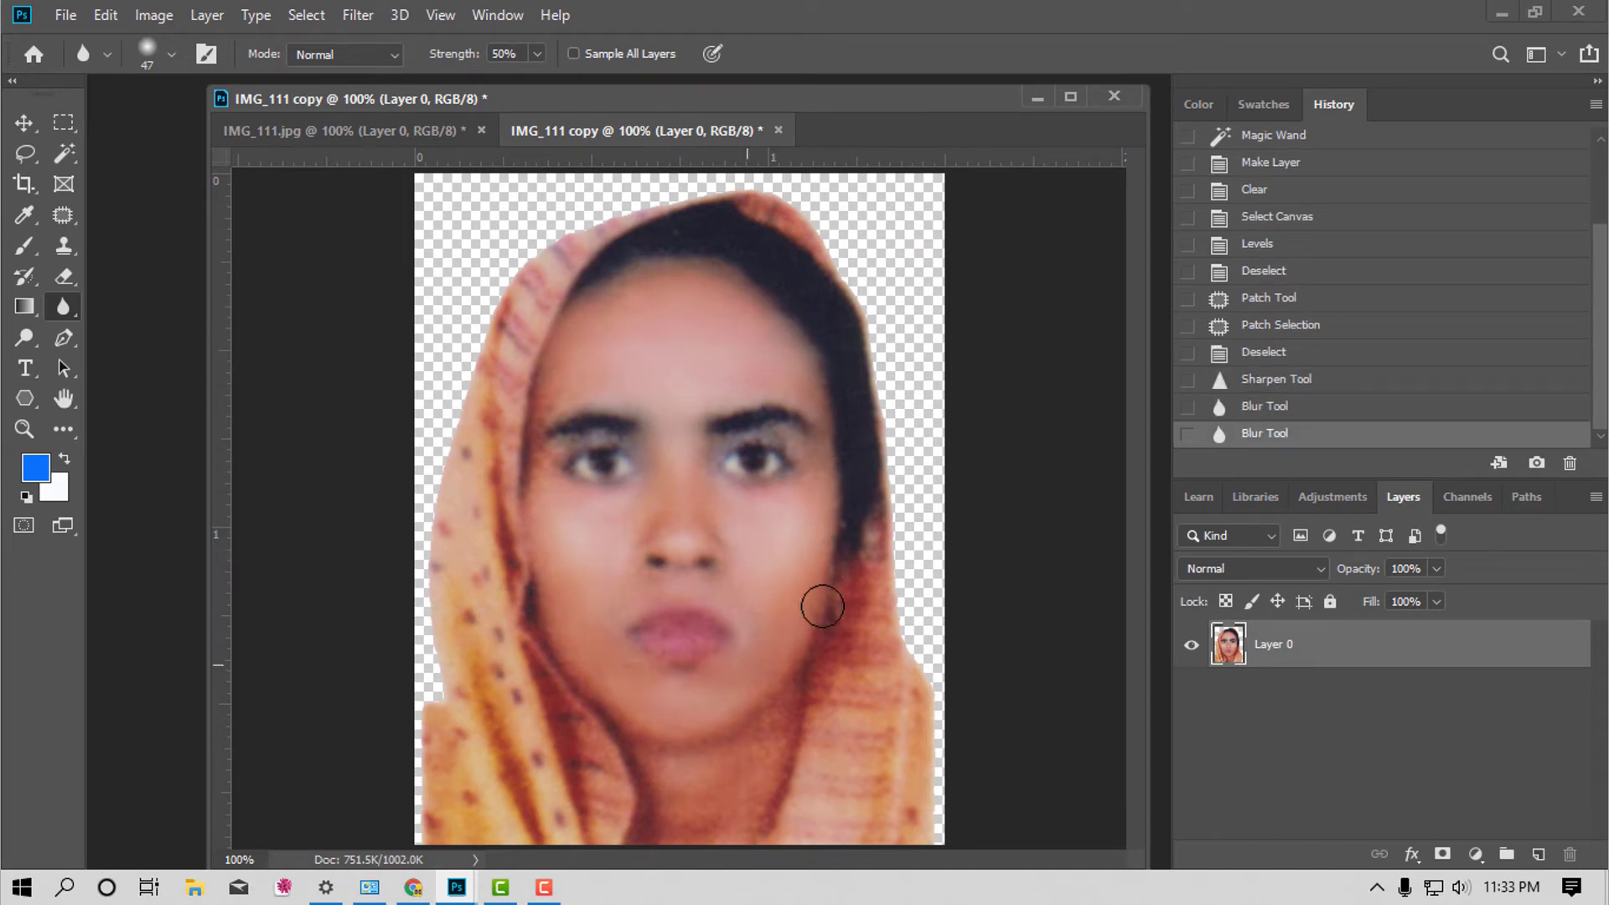
{"action": "left_click_drag", "start_coordinate": [550, 632], "coordinate": [553, 598]}
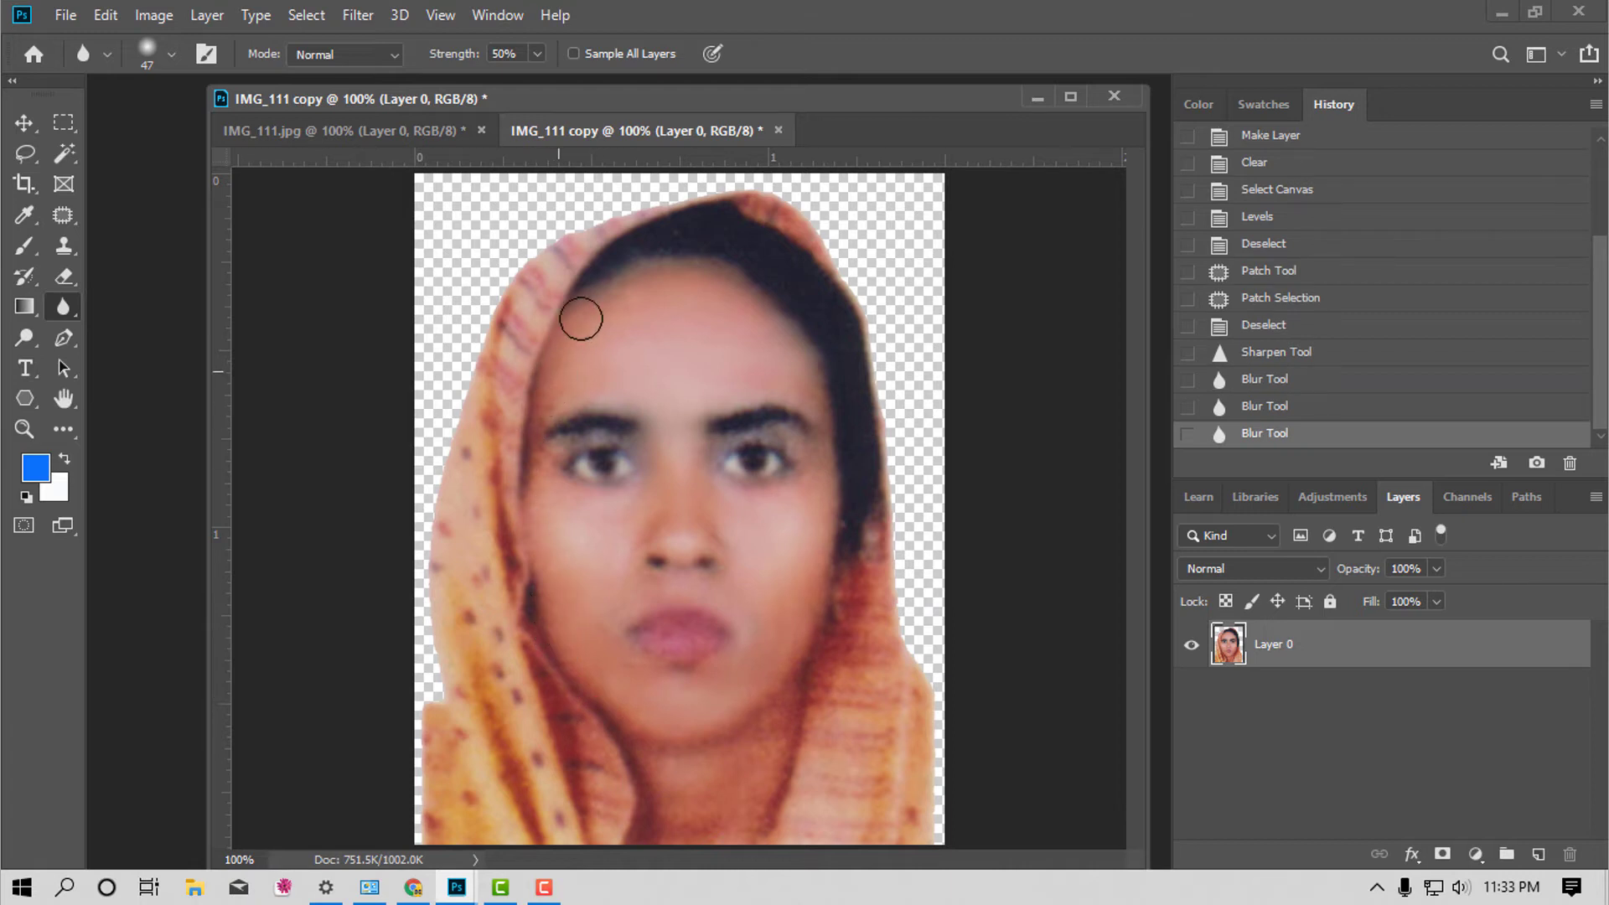
{"action": "left_click_drag", "start_coordinate": [708, 279], "coordinate": [775, 311]}
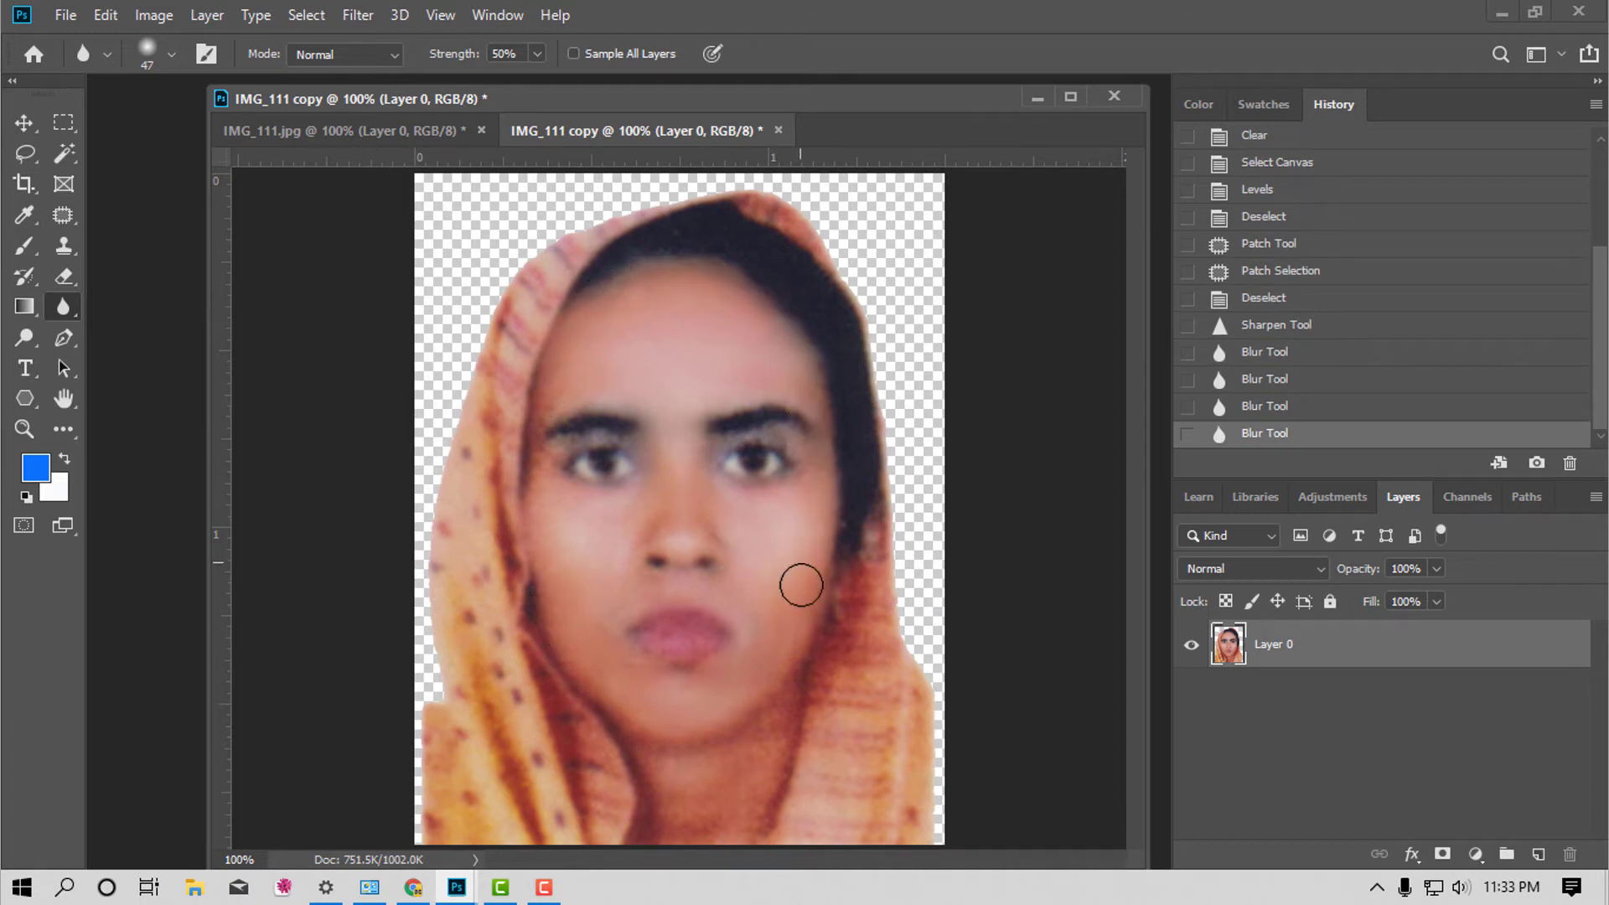
{"action": "left_click_drag", "start_coordinate": [794, 575], "coordinate": [830, 618]}
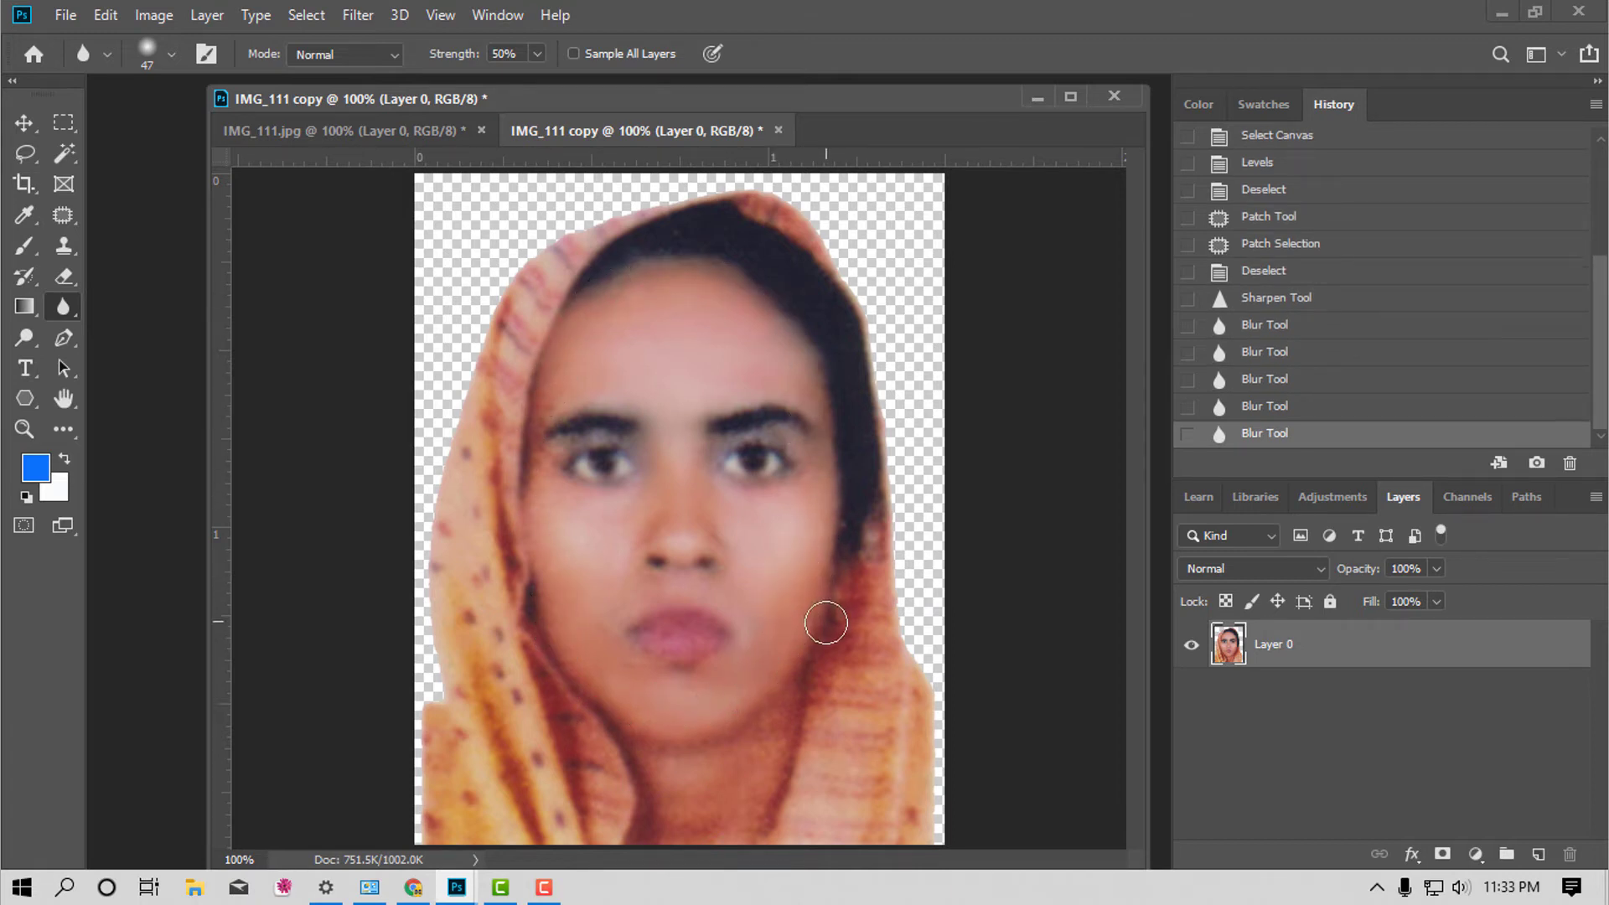
{"action": "key", "text": "c"}
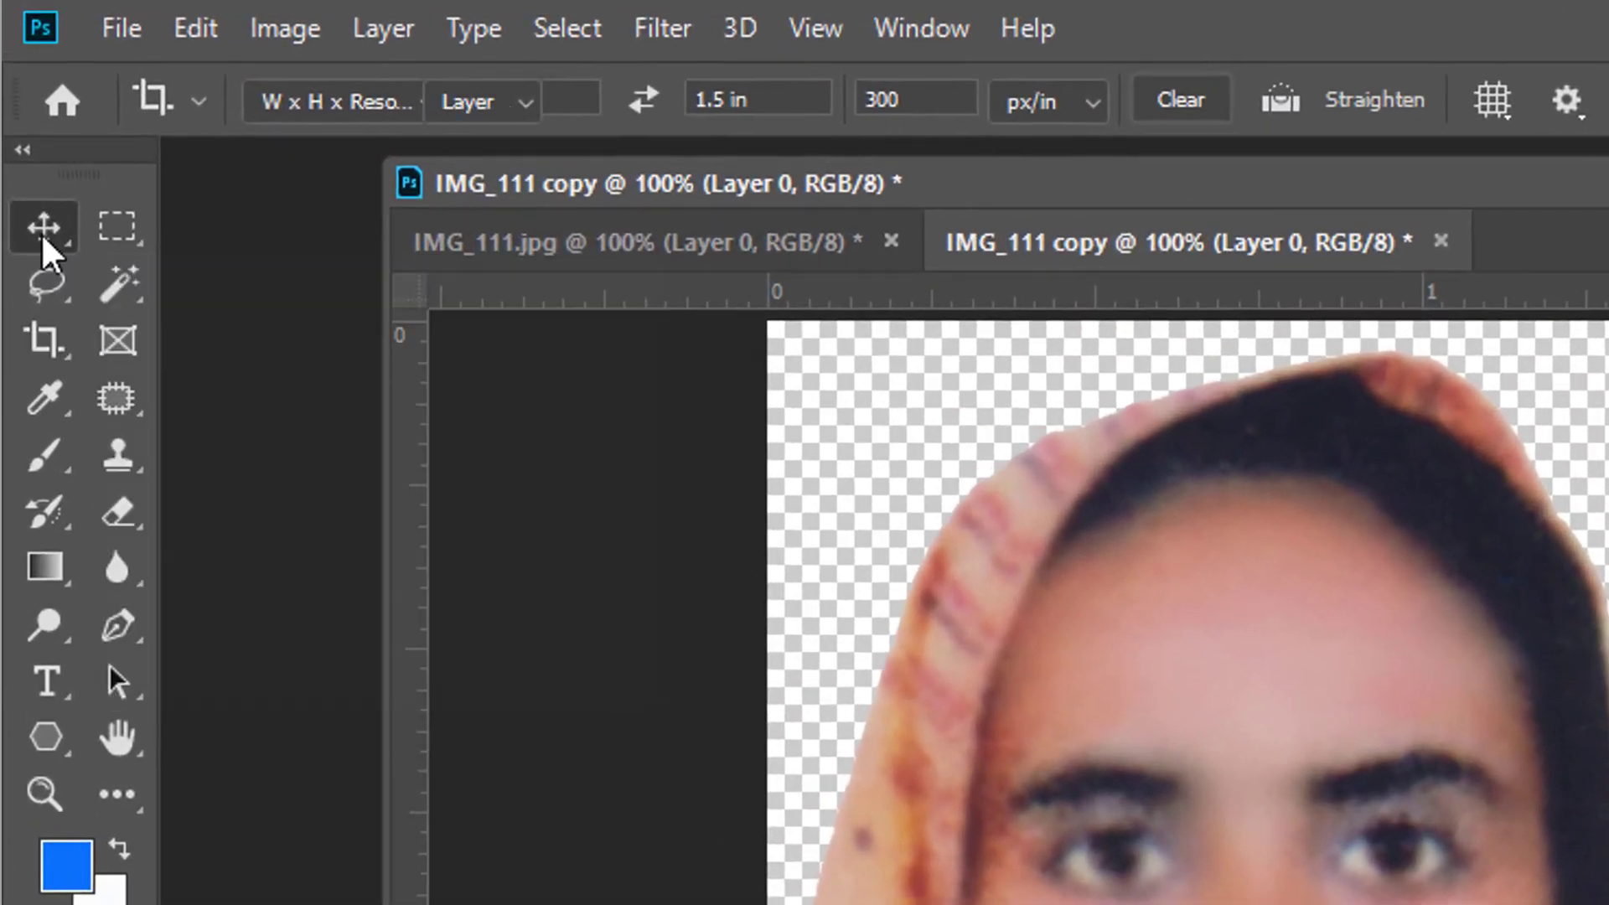
Drag the woman's cutout layer into IMG_111.jpg and drop it beside the man.
{"action": "left_click", "coordinate": [43, 241]}
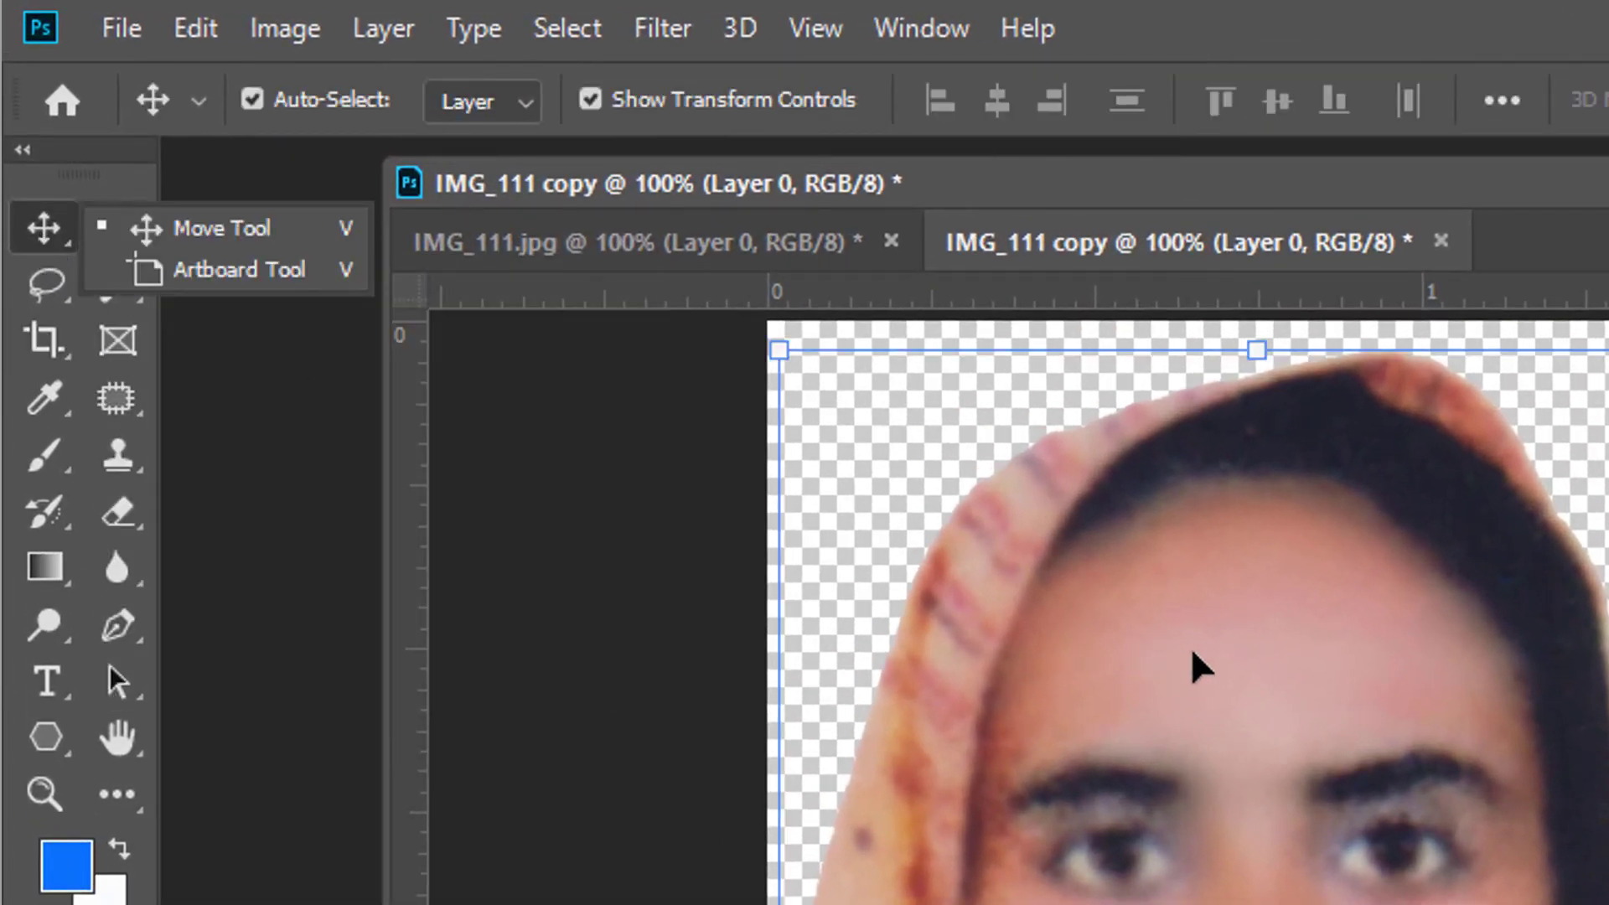
{"action": "left_click_drag", "start_coordinate": [1244, 691], "coordinate": [611, 255]}
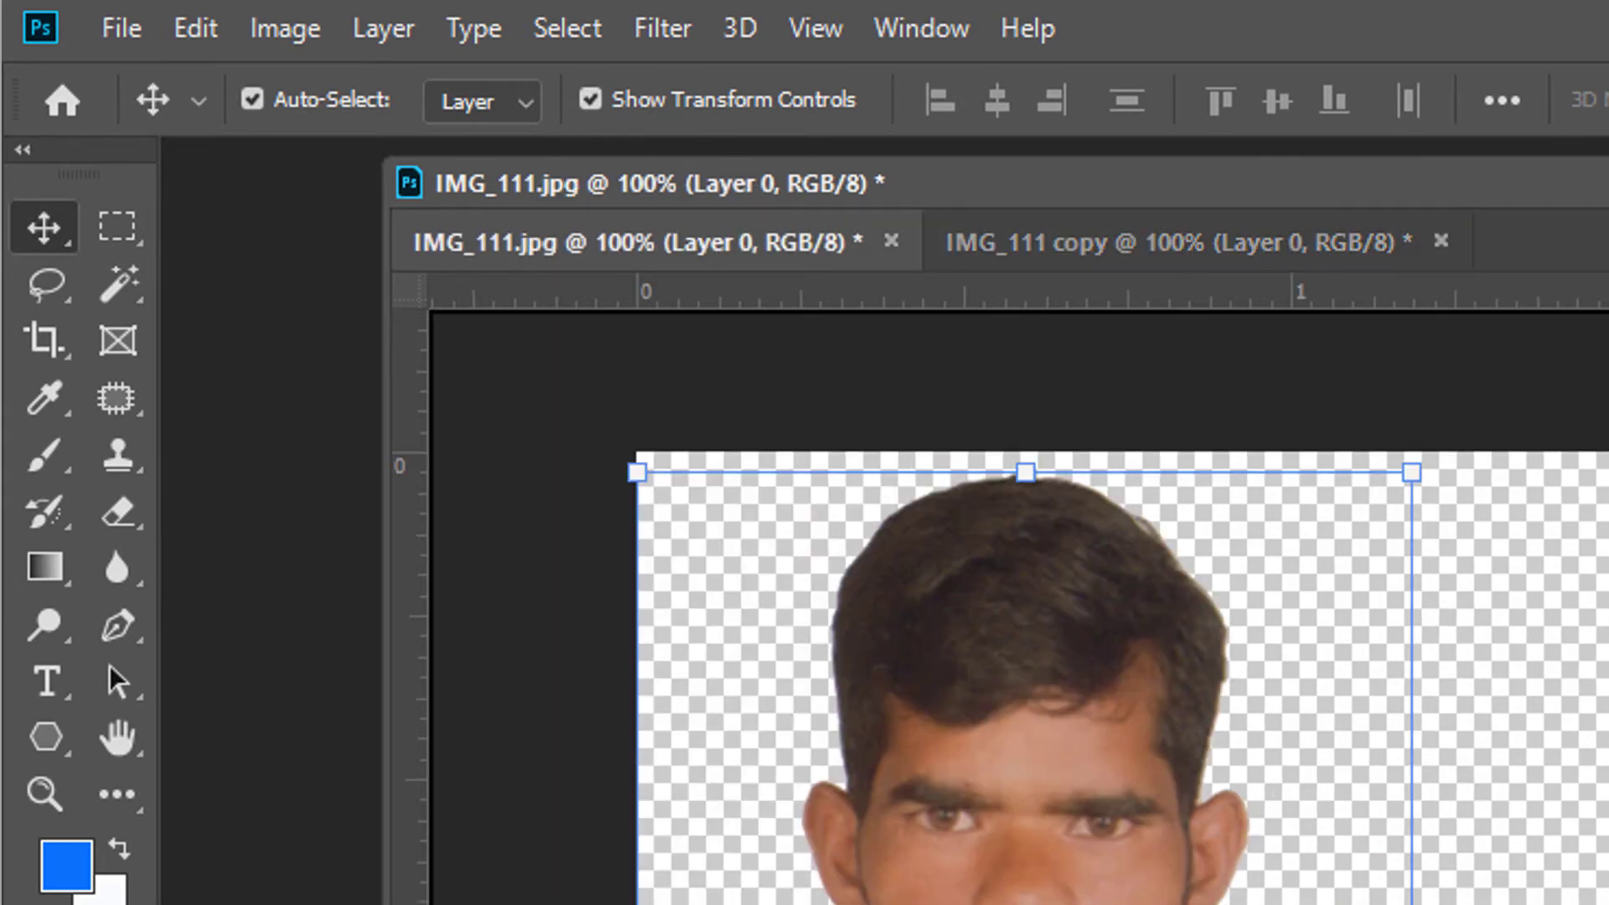
{"action": "left_click_drag", "start_coordinate": [612, 255], "coordinate": [895, 470]}
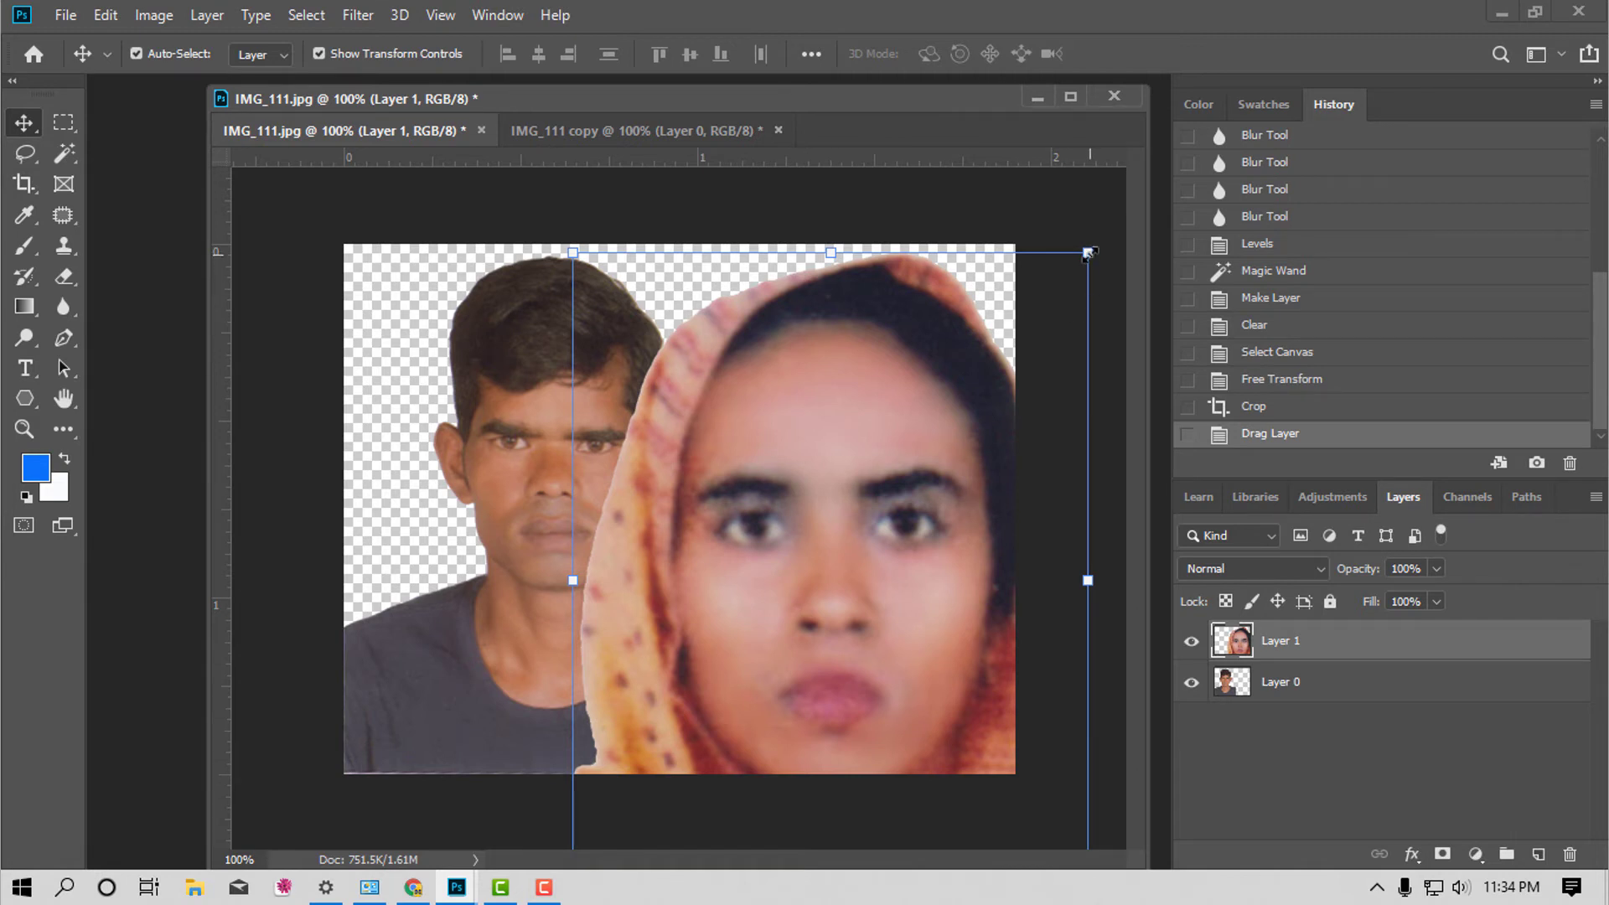
Scale the woman's cutout to 71.21%, place it to the man's right, and commit.
{"action": "mouse_move", "coordinate": [1088, 252]}
{"action": "left_mouse_down"}
{"action": "mouse_move", "coordinate": [1024, 356]}
{"action": "mouse_move", "coordinate": [1014, 344]}
{"action": "left_mouse_up"}
{"action": "left_click_drag", "start_coordinate": [883, 541], "coordinate": [887, 509]}
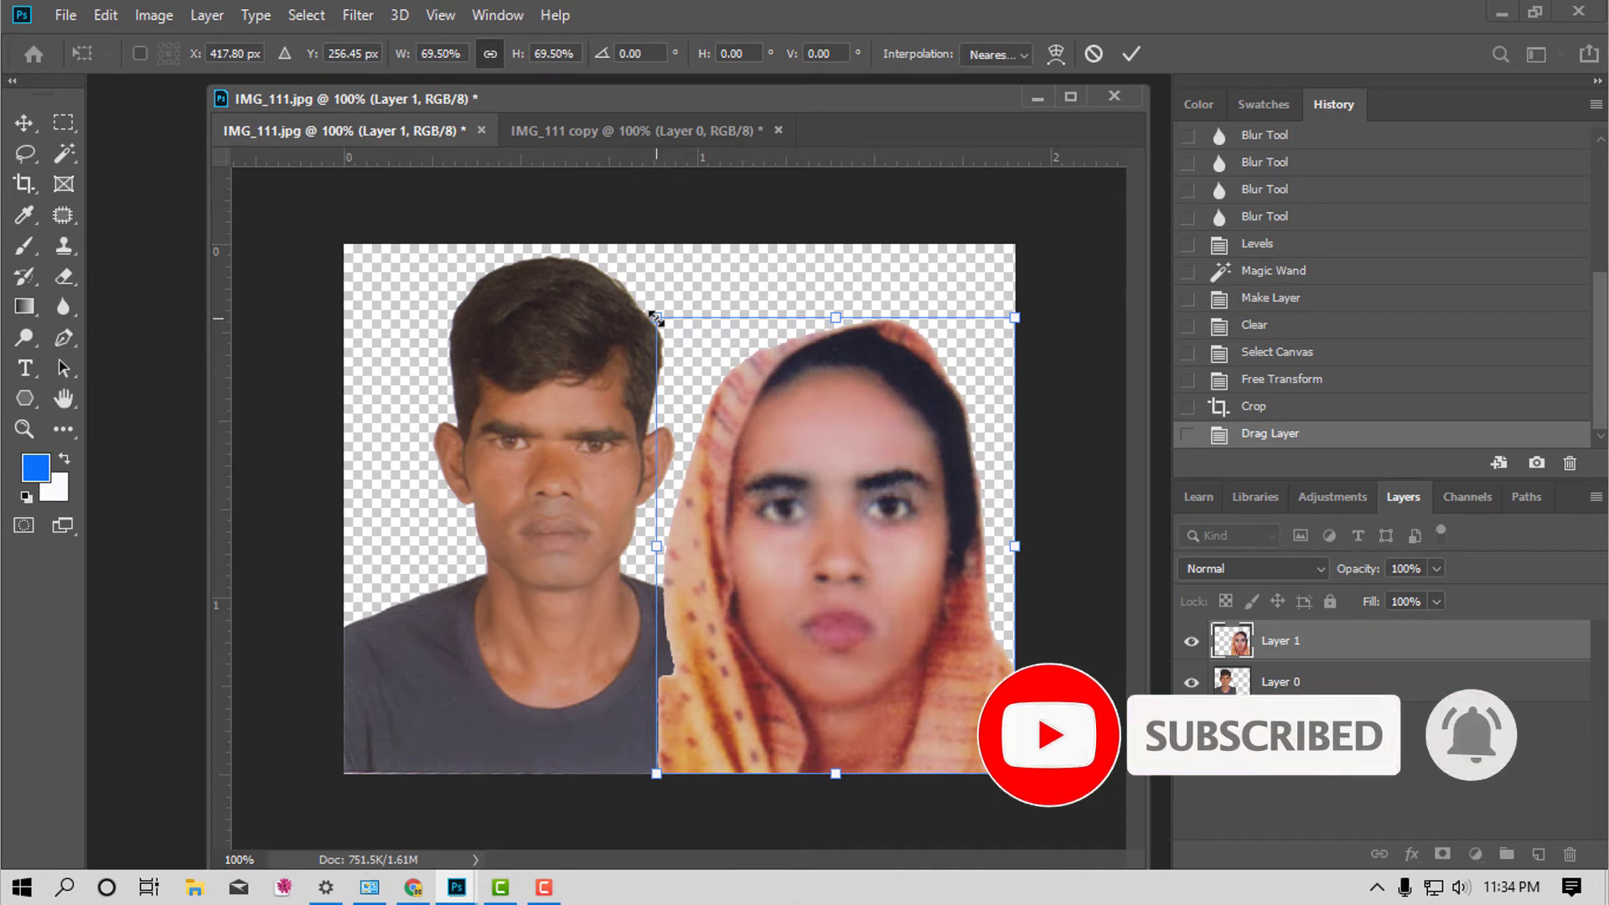
{"action": "left_click_drag", "start_coordinate": [657, 318], "coordinate": [649, 315]}
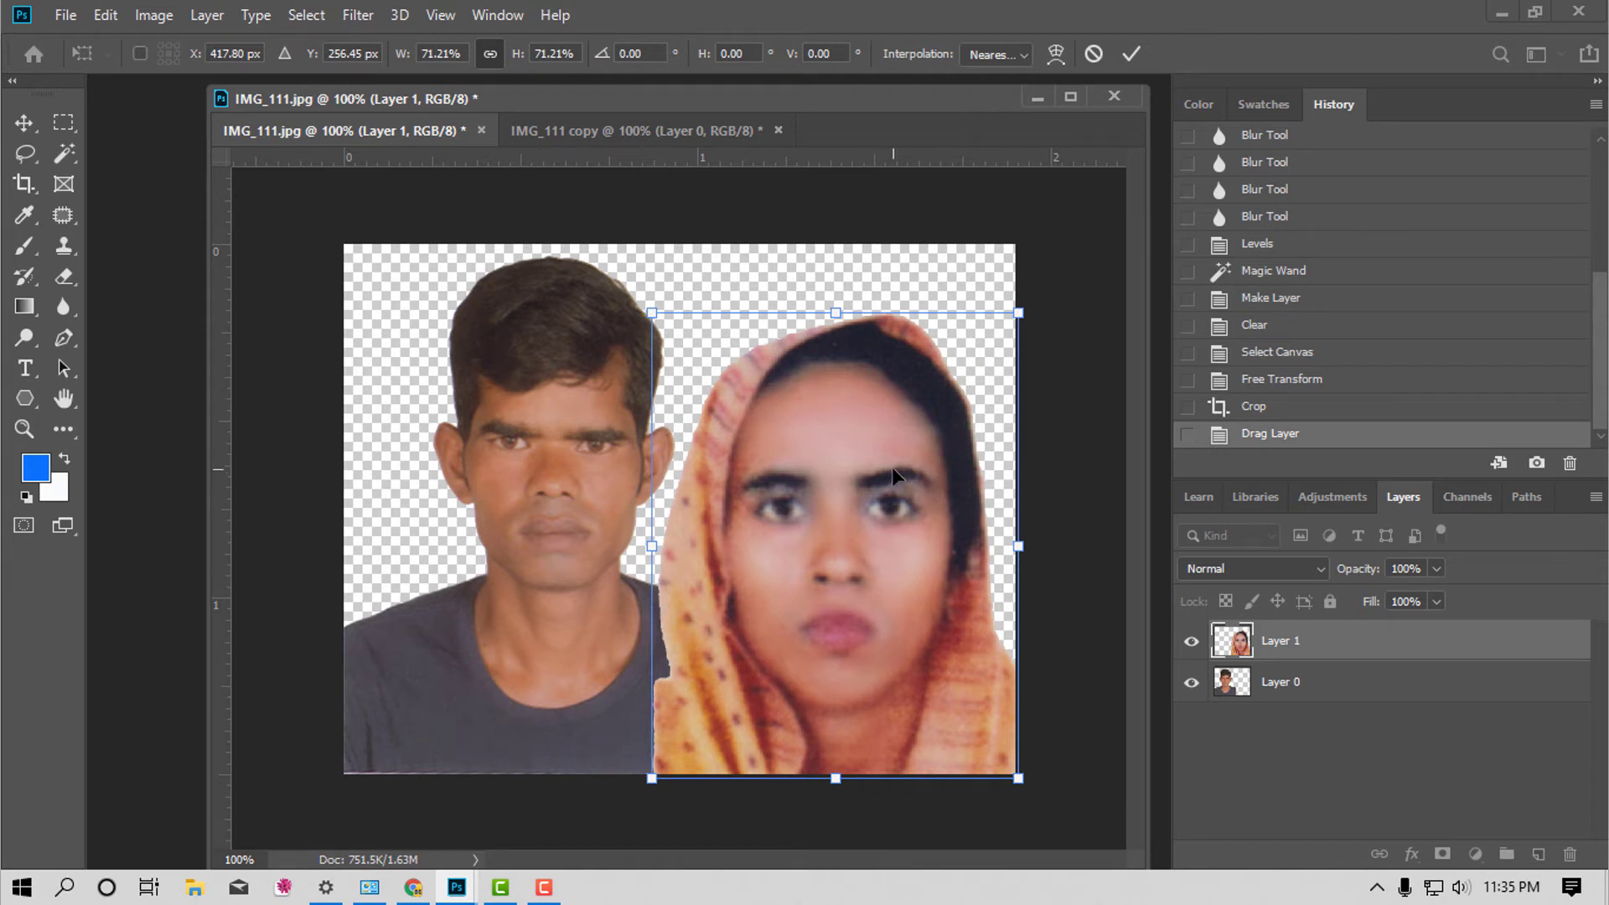
{"action": "left_click_drag", "start_coordinate": [894, 472], "coordinate": [895, 495]}
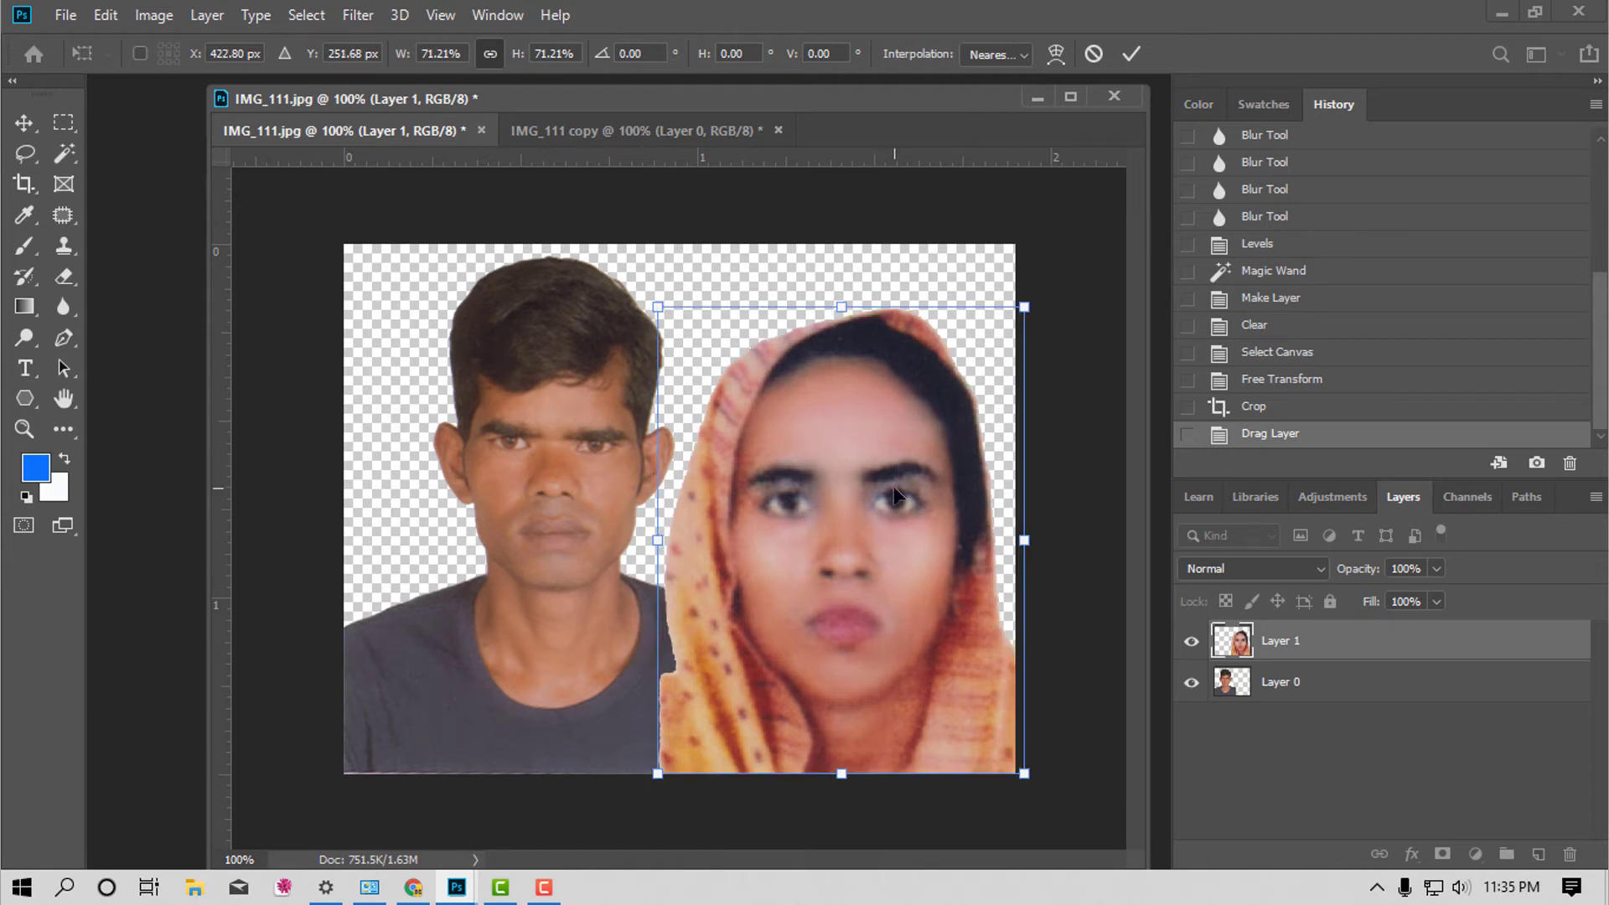
{"action": "key", "text": "Return"}
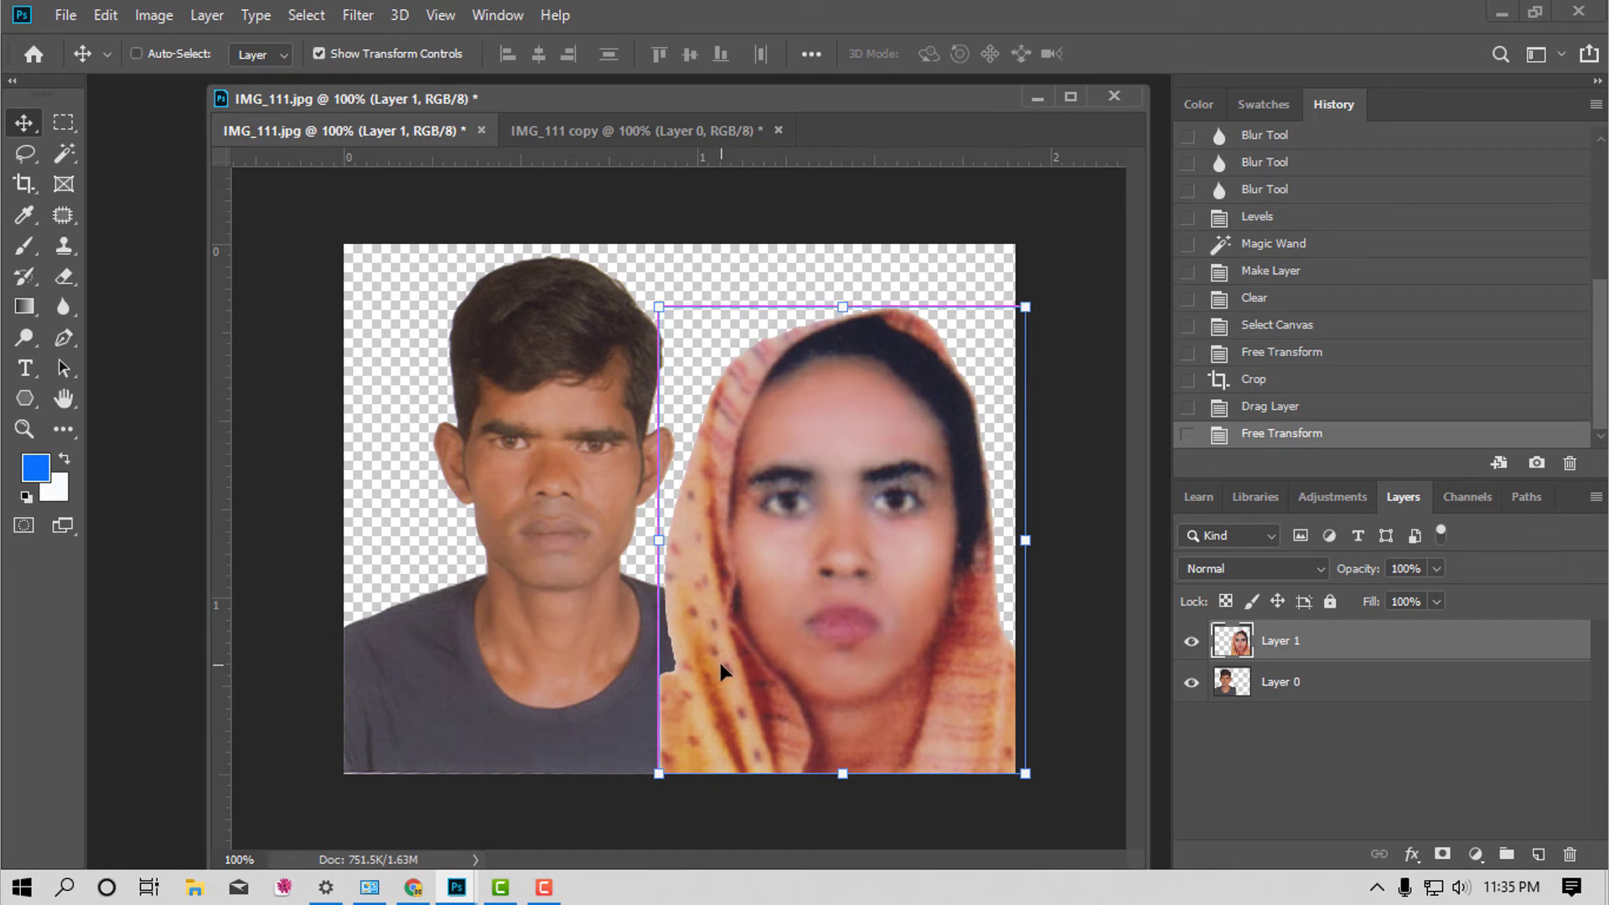
Merge the man's and woman's layers into a single Layer 1 and reposition it.
{"action": "key", "text": "ctrl+a"}
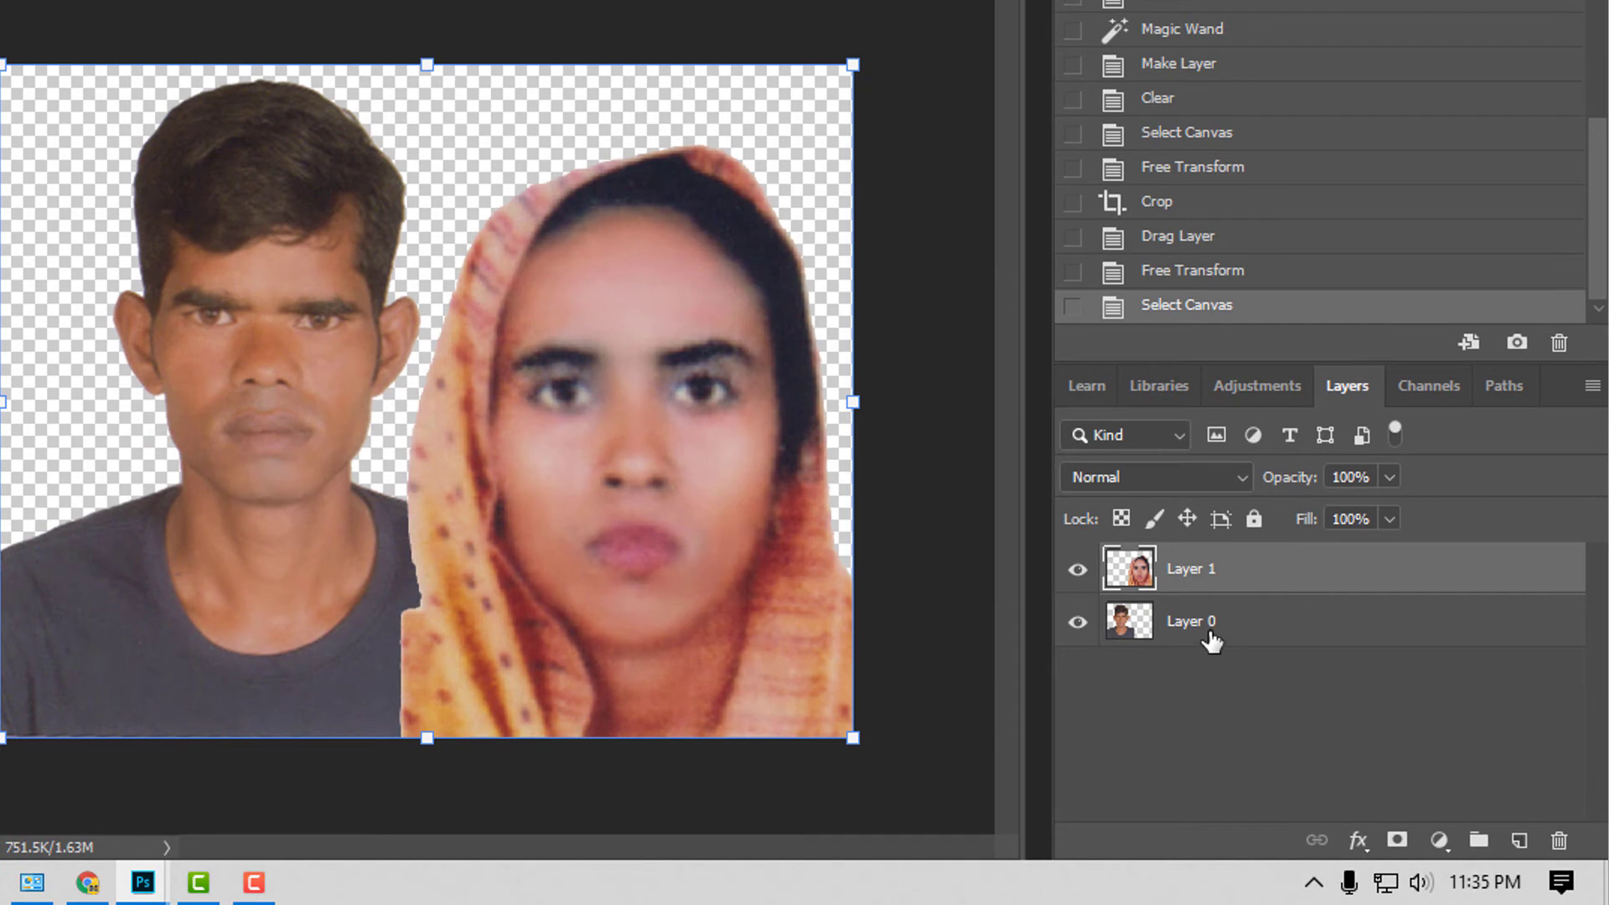
{"action": "left_click", "coordinate": [1211, 637], "text": "shift"}
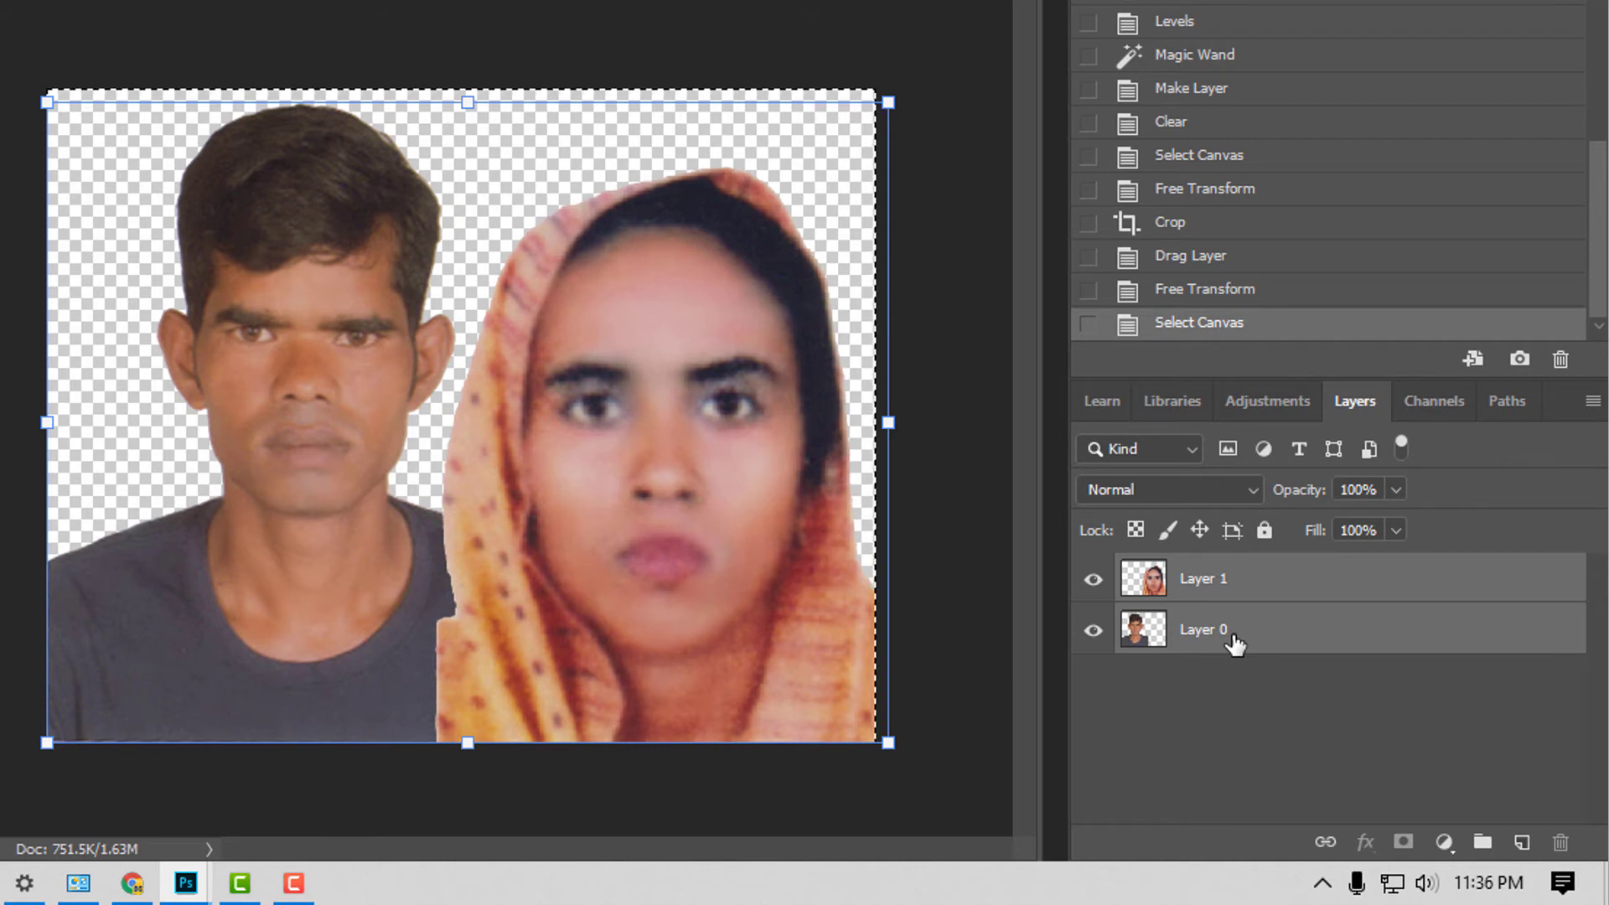
{"action": "key", "text": "ctrl+e"}
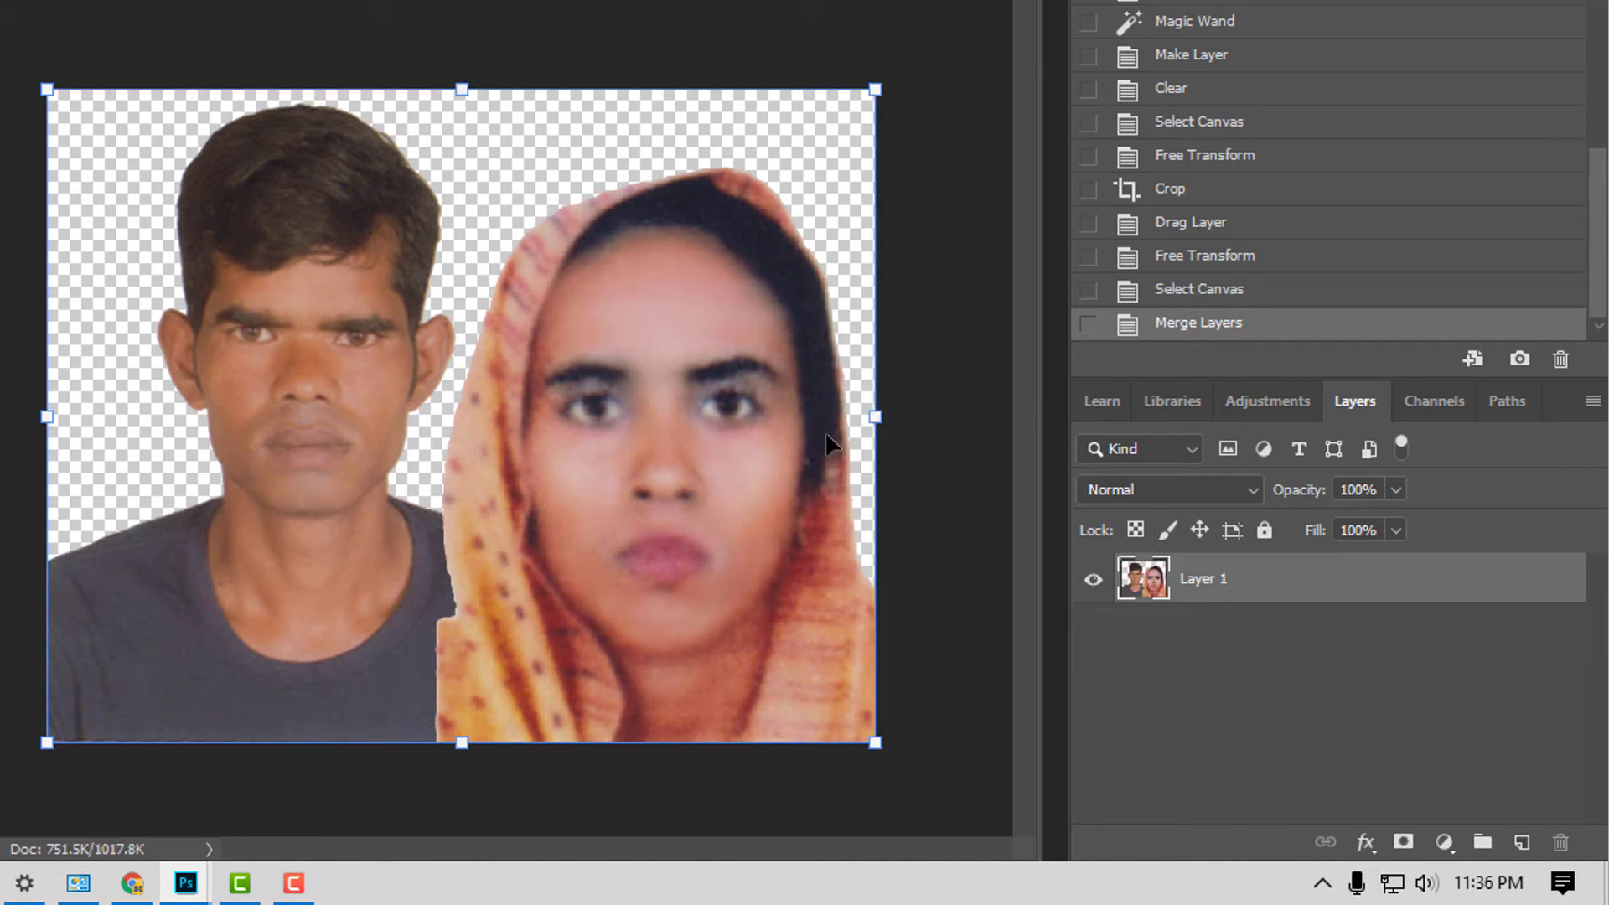
{"action": "mouse_move", "coordinate": [631, 482]}
{"action": "left_mouse_down"}
{"action": "mouse_move", "coordinate": [630, 419]}
{"action": "mouse_move", "coordinate": [625, 463]}
{"action": "left_mouse_up"}
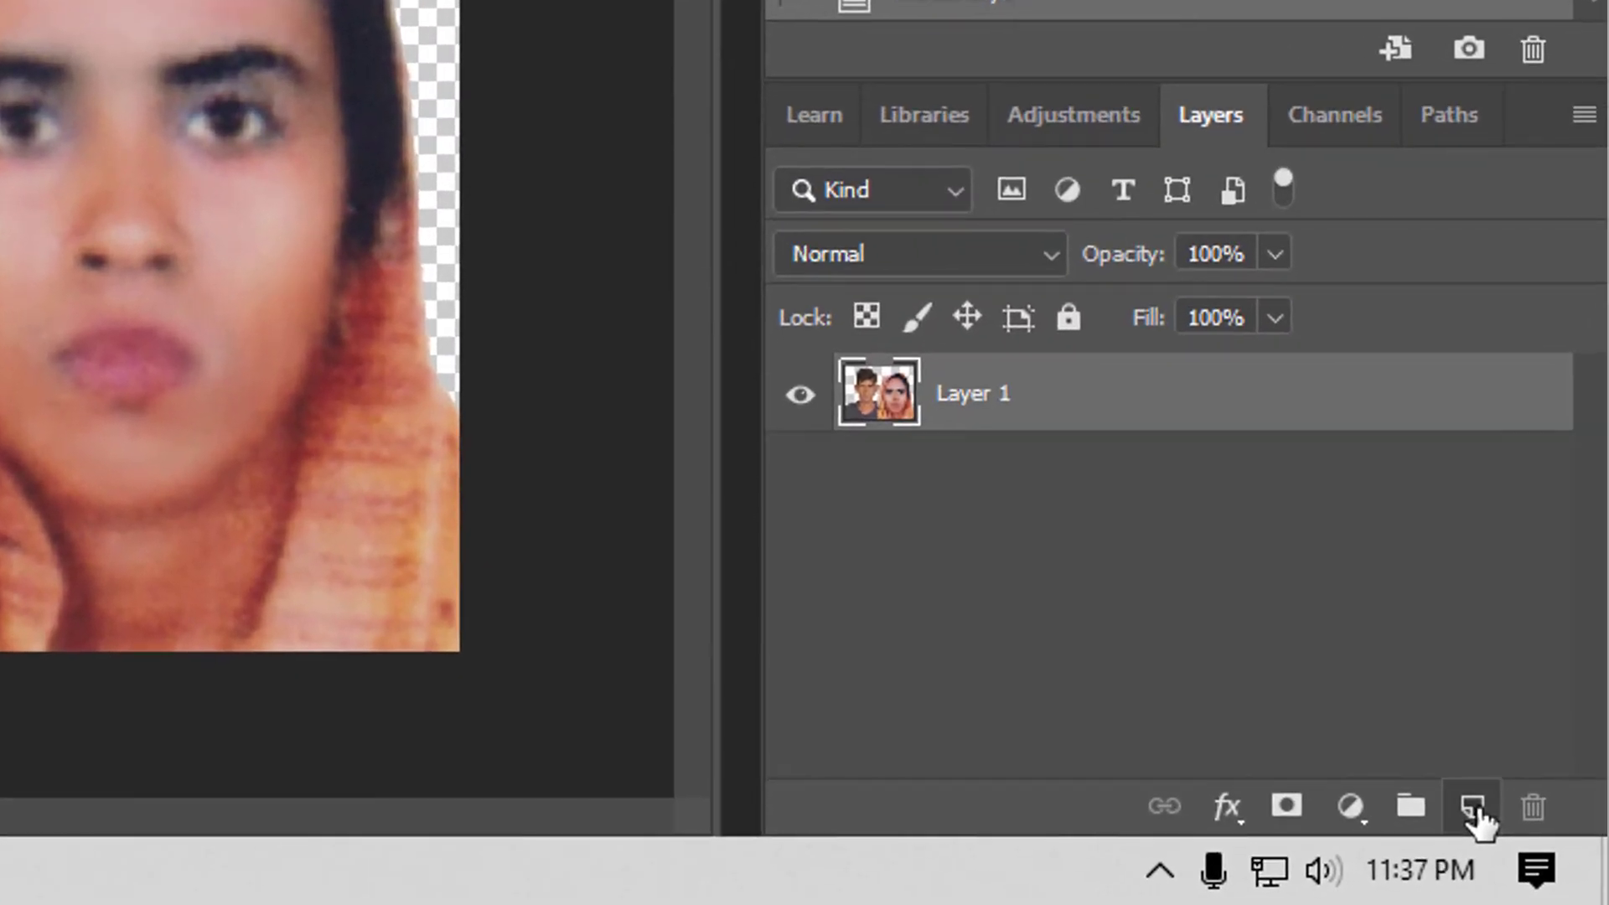
Add a new empty layer and move it beneath the photo layer.
{"action": "left_click", "coordinate": [1538, 855]}
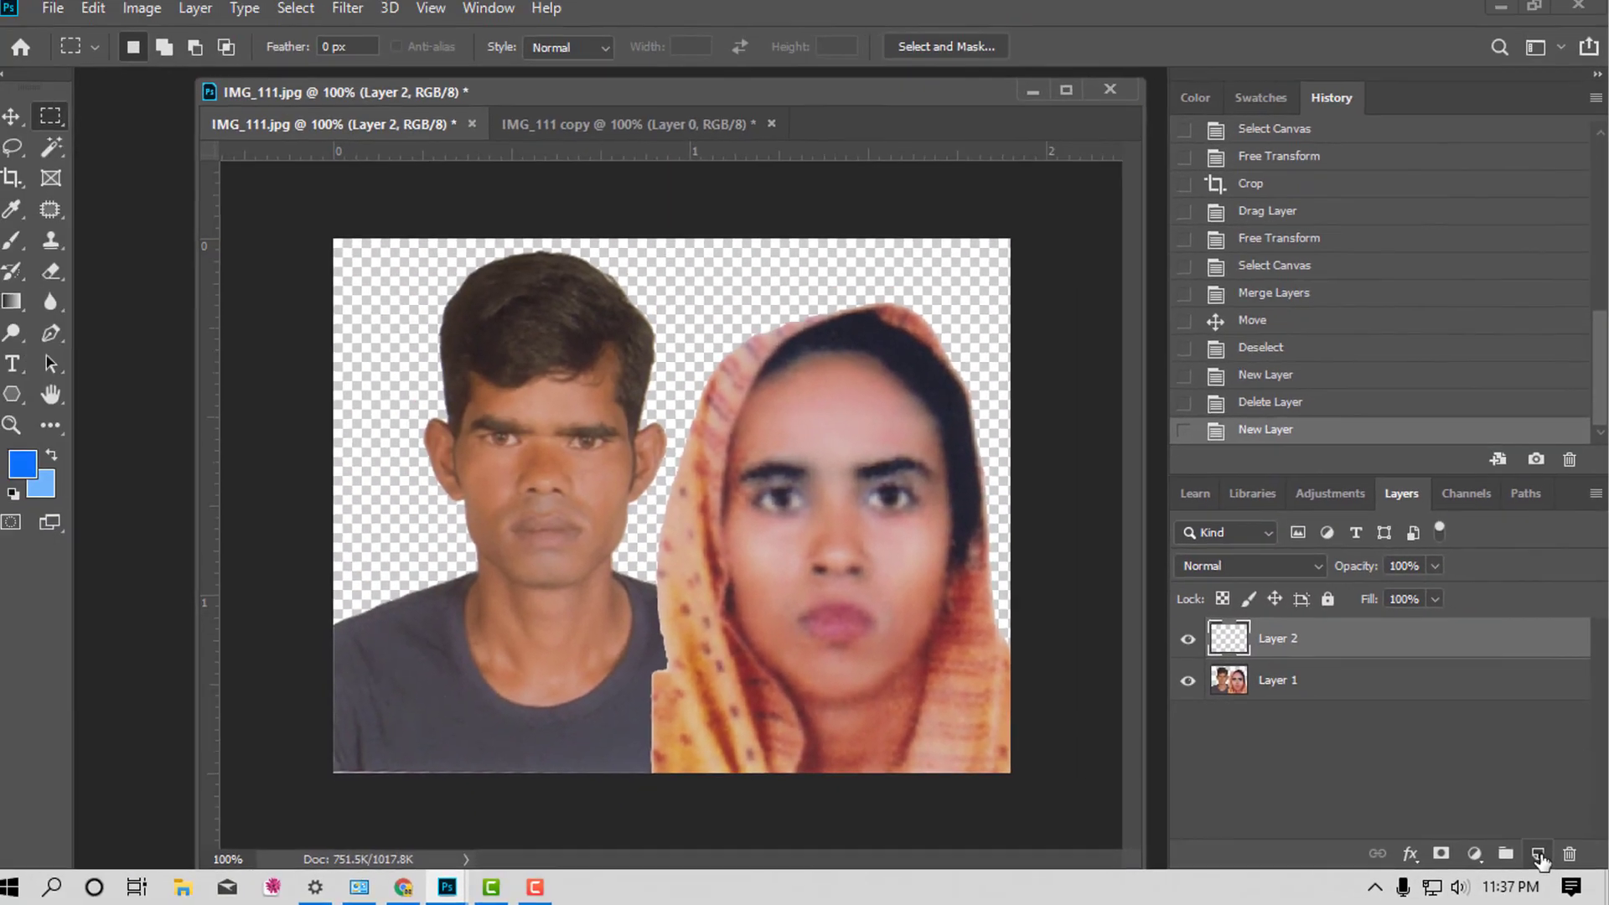
{"action": "mouse_move", "coordinate": [1278, 639]}
{"action": "left_mouse_down"}
{"action": "mouse_move", "coordinate": [1336, 696]}
{"action": "mouse_move", "coordinate": [1274, 639]}
{"action": "left_mouse_up"}
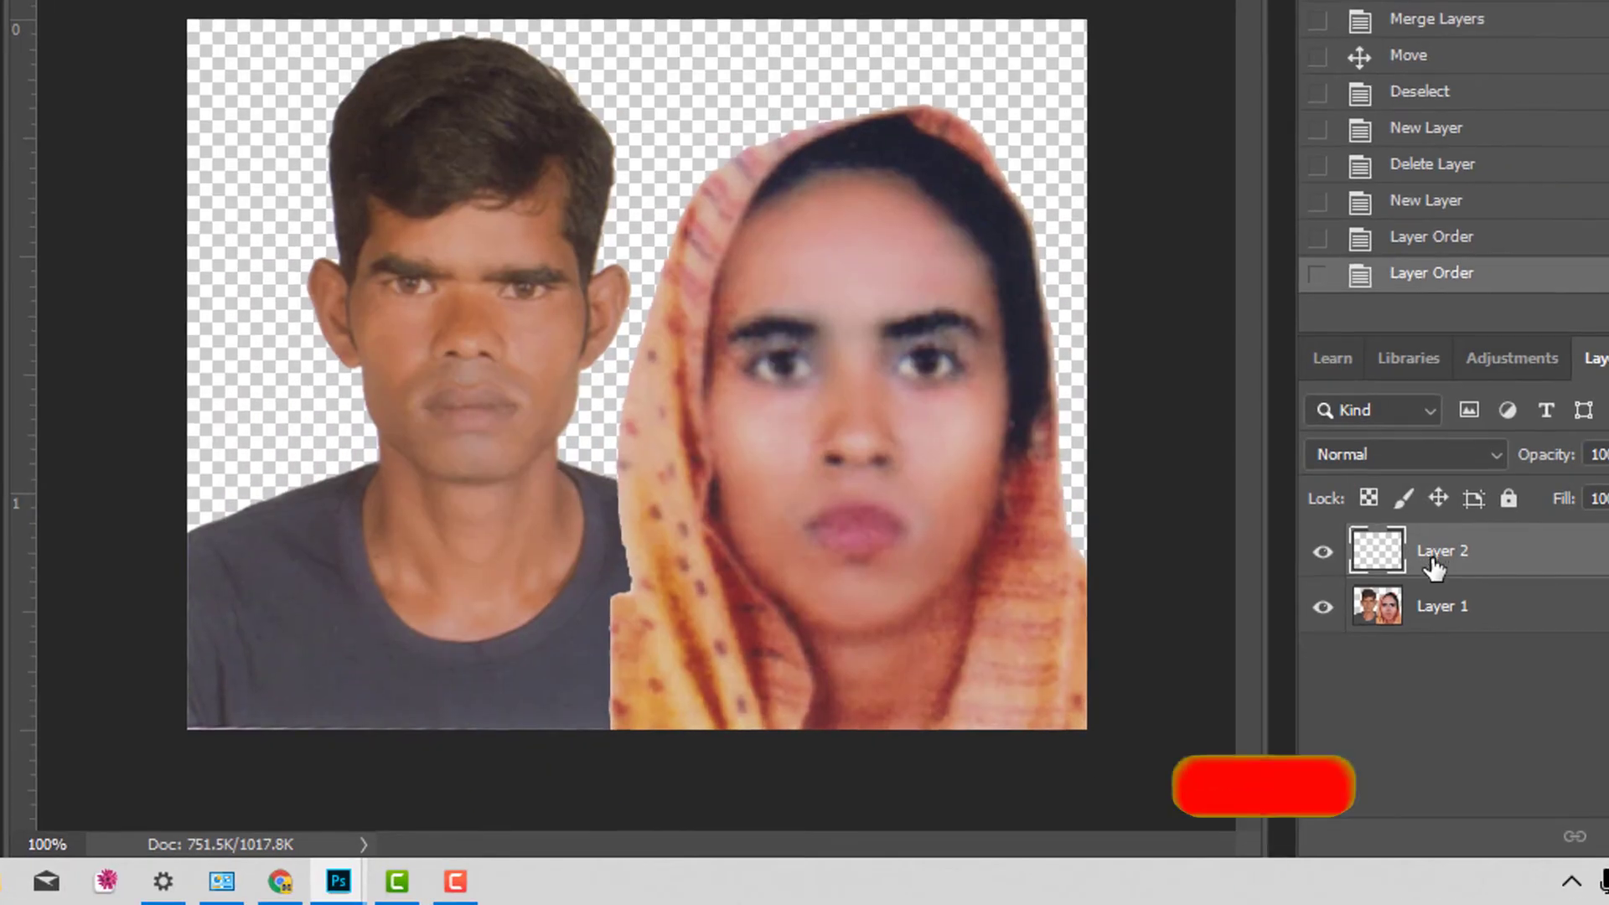
{"action": "left_click_drag", "start_coordinate": [1435, 568], "coordinate": [1437, 657]}
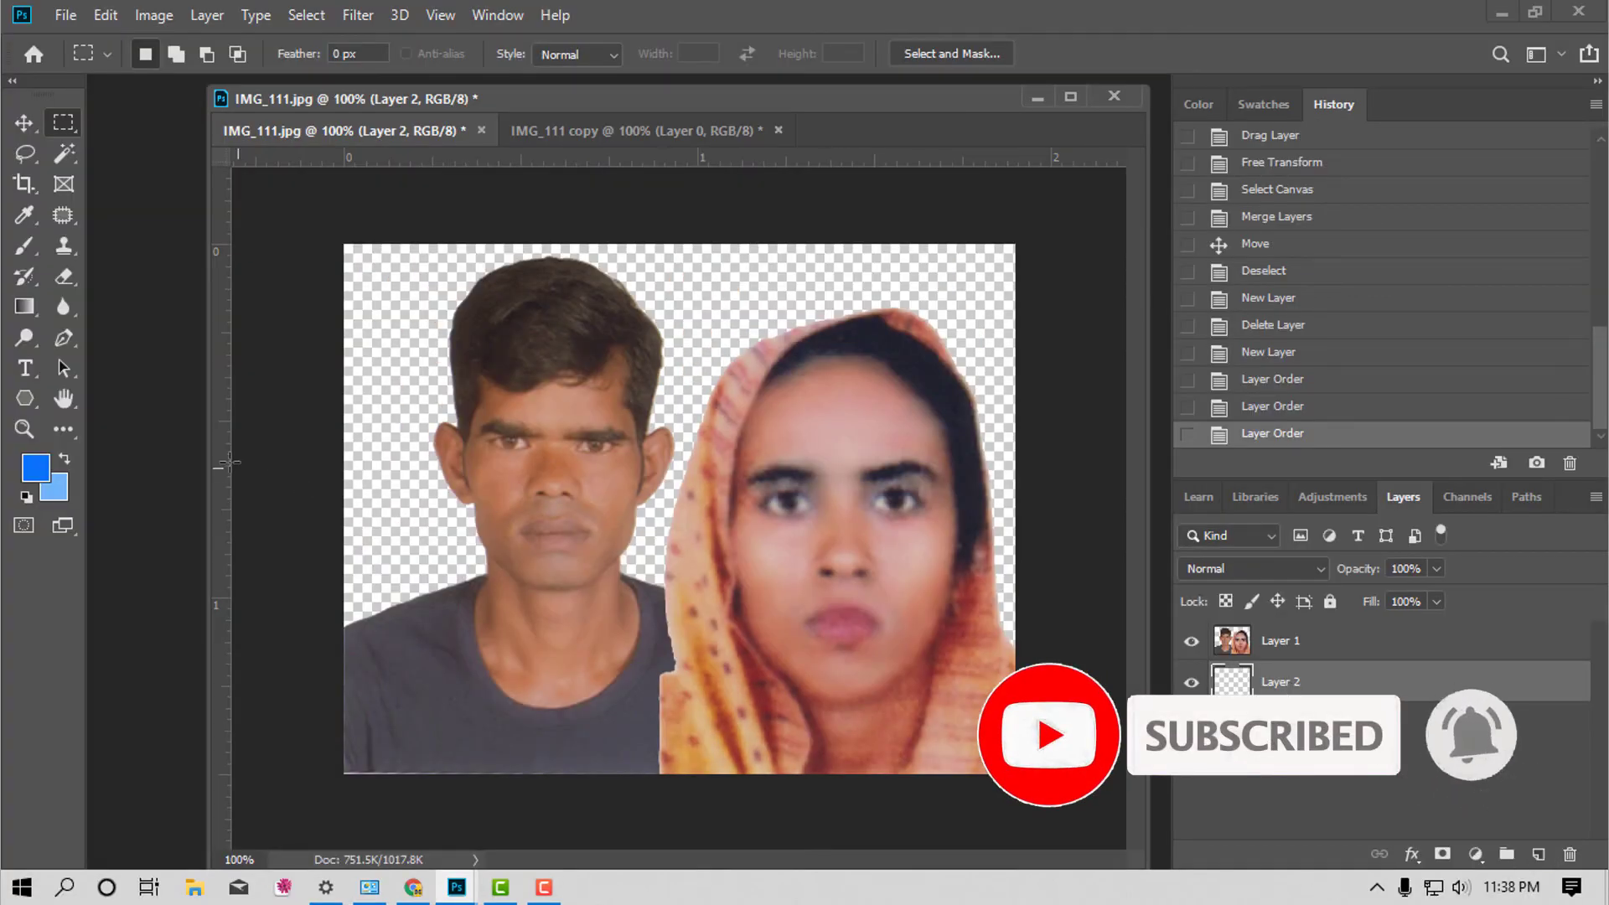
Fill the new layer with deep sky-blue and merge it with the couple photo.
{"action": "left_click", "coordinate": [60, 482]}
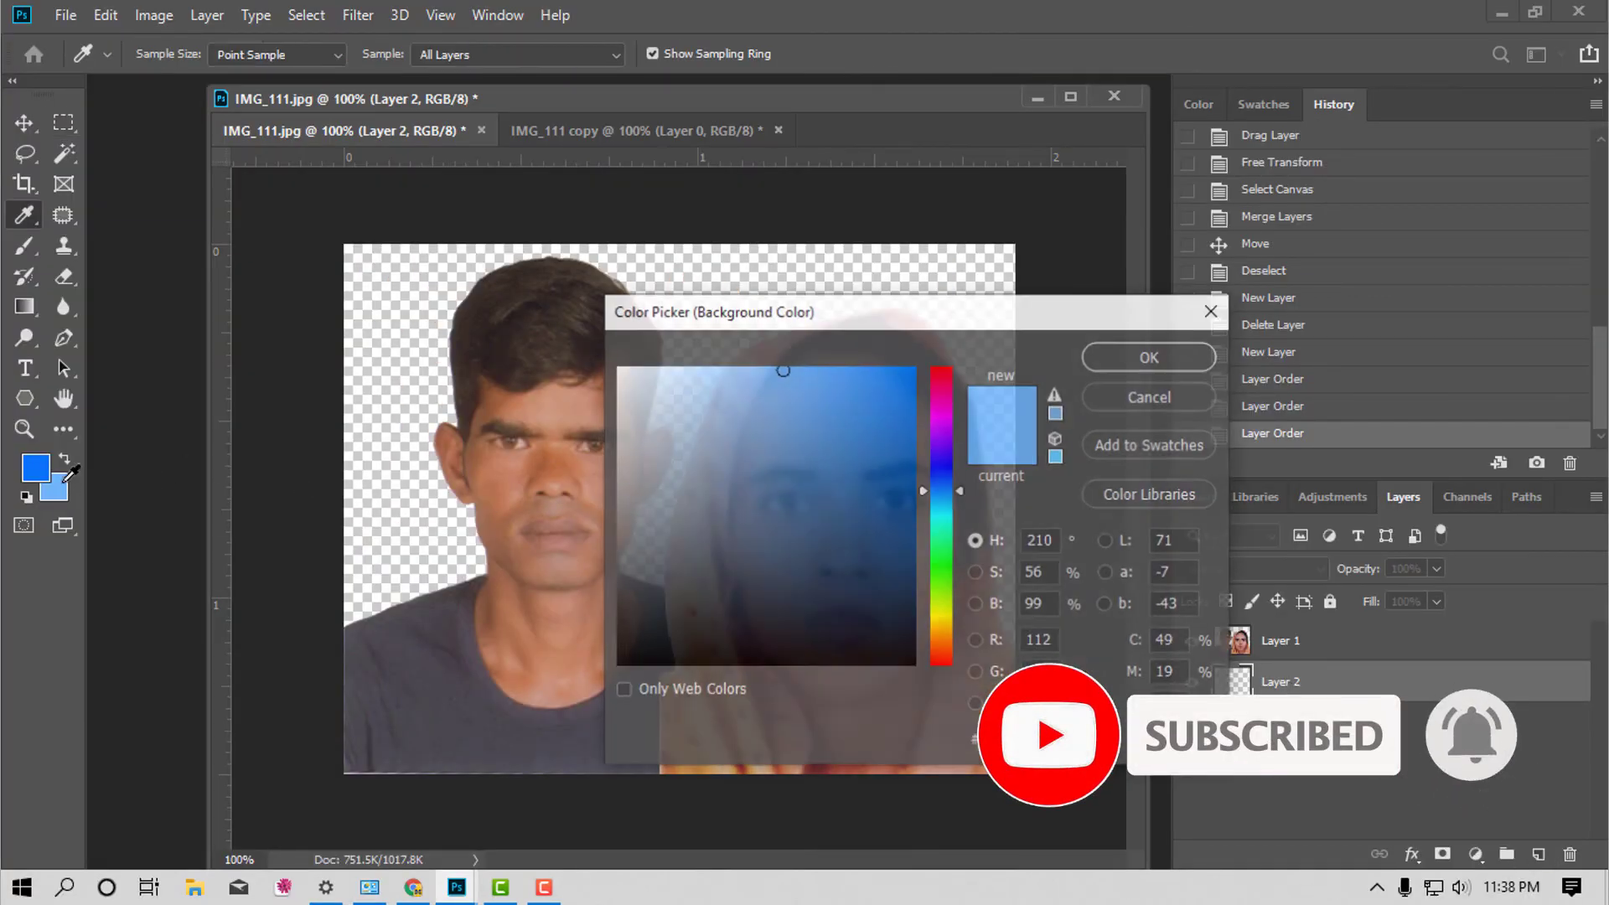
{"action": "left_click", "coordinate": [837, 369]}
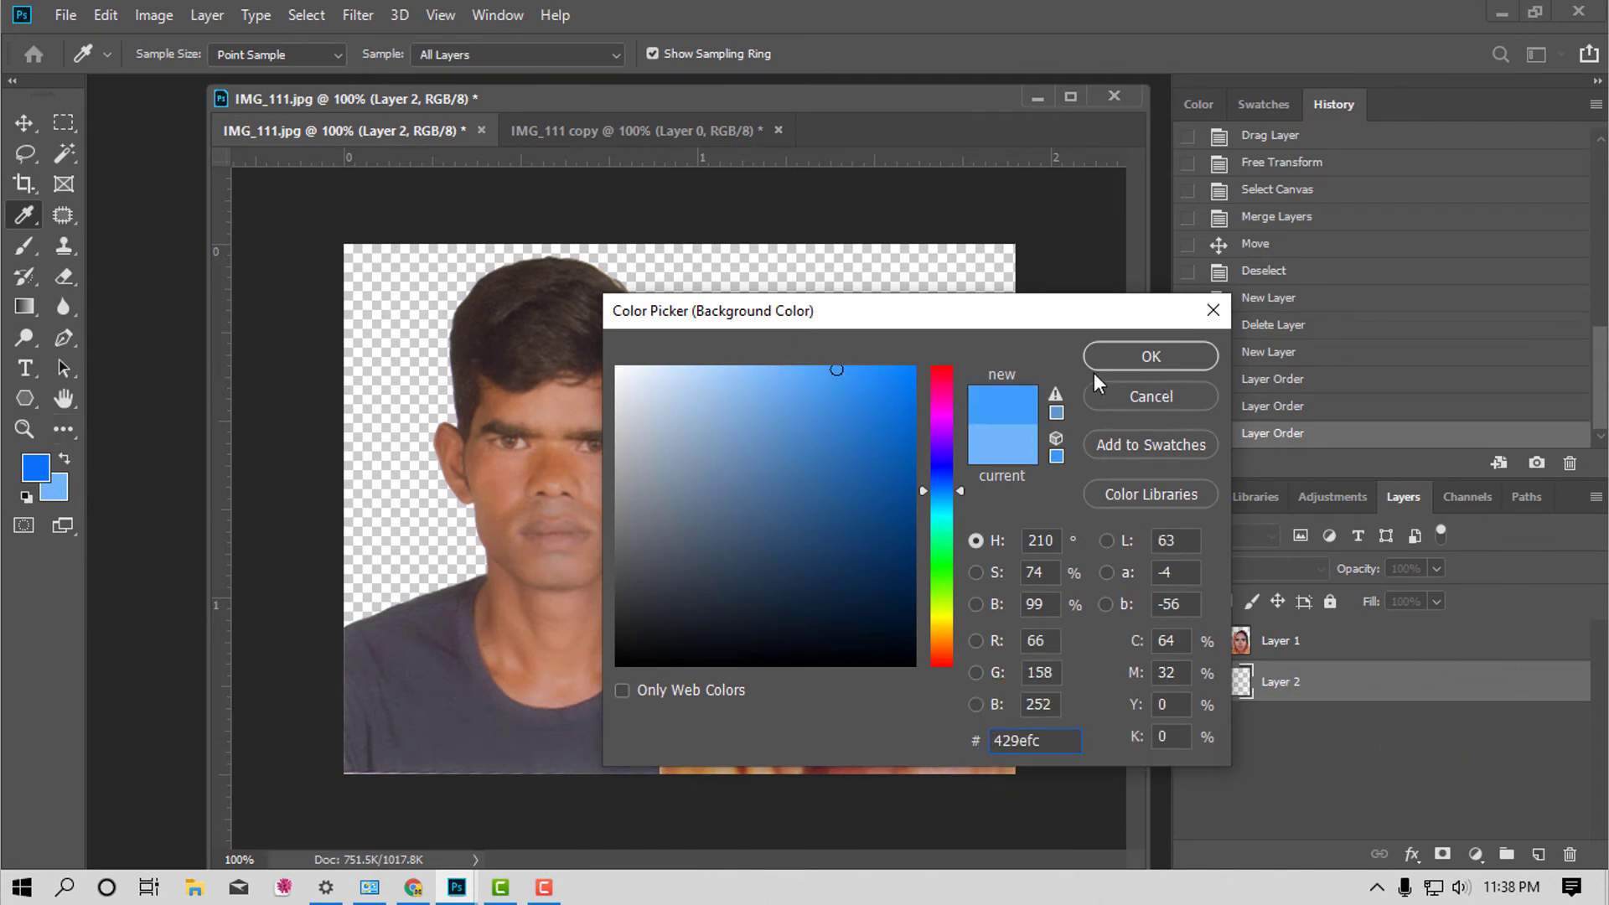
{"action": "left_click", "coordinate": [1145, 357]}
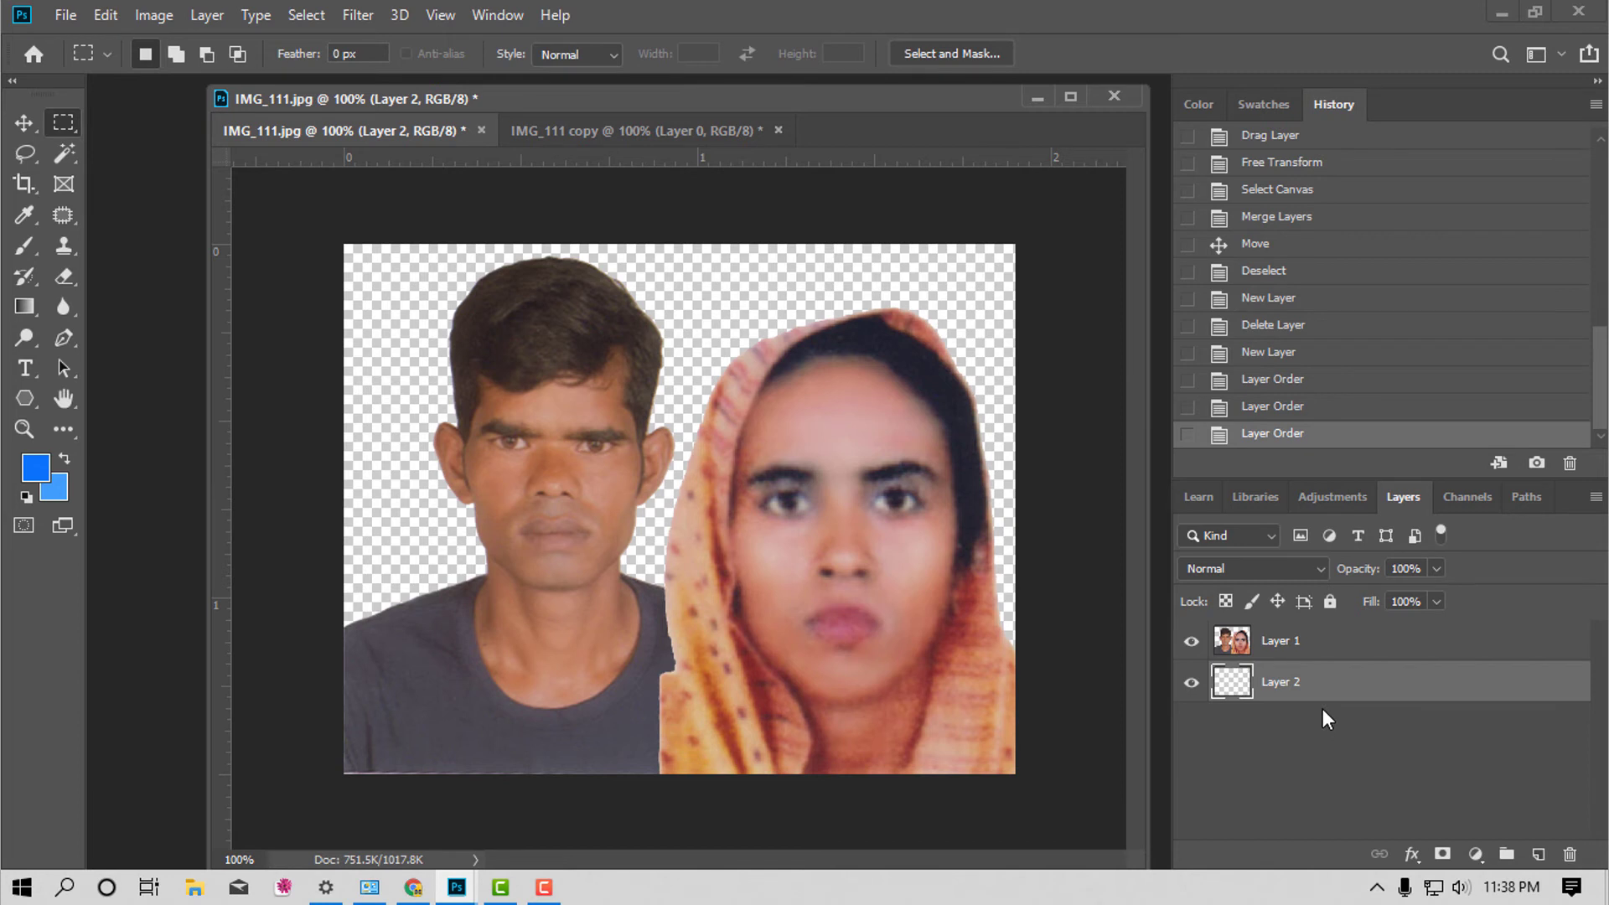
{"action": "key", "text": "alt+BackSpace"}
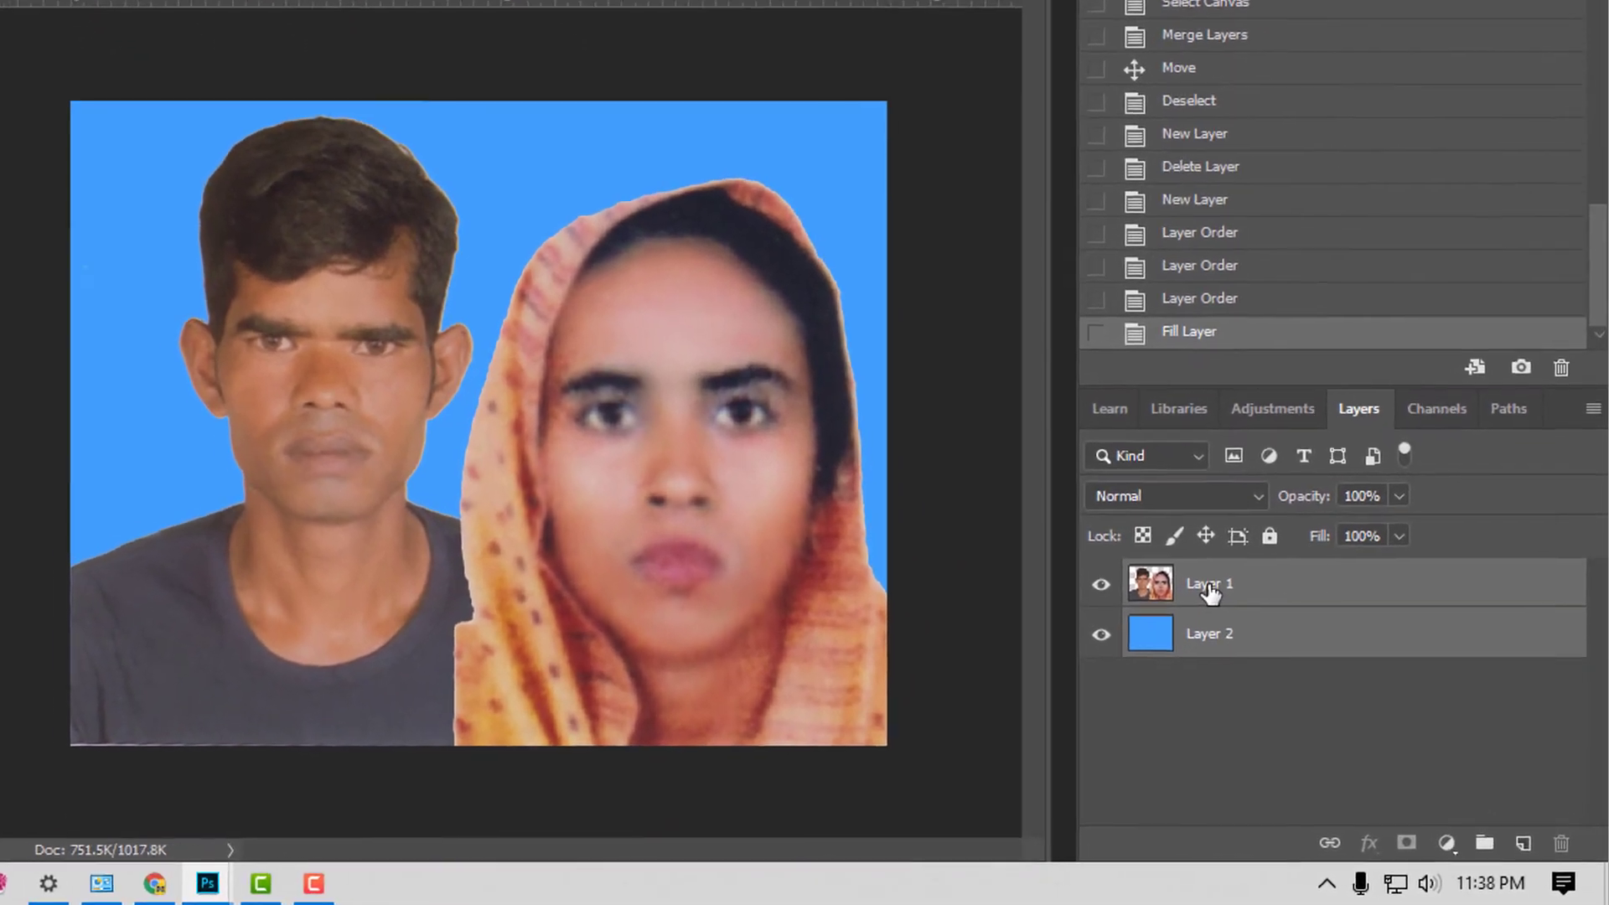
{"action": "left_click", "coordinate": [1280, 642], "text": "shift"}
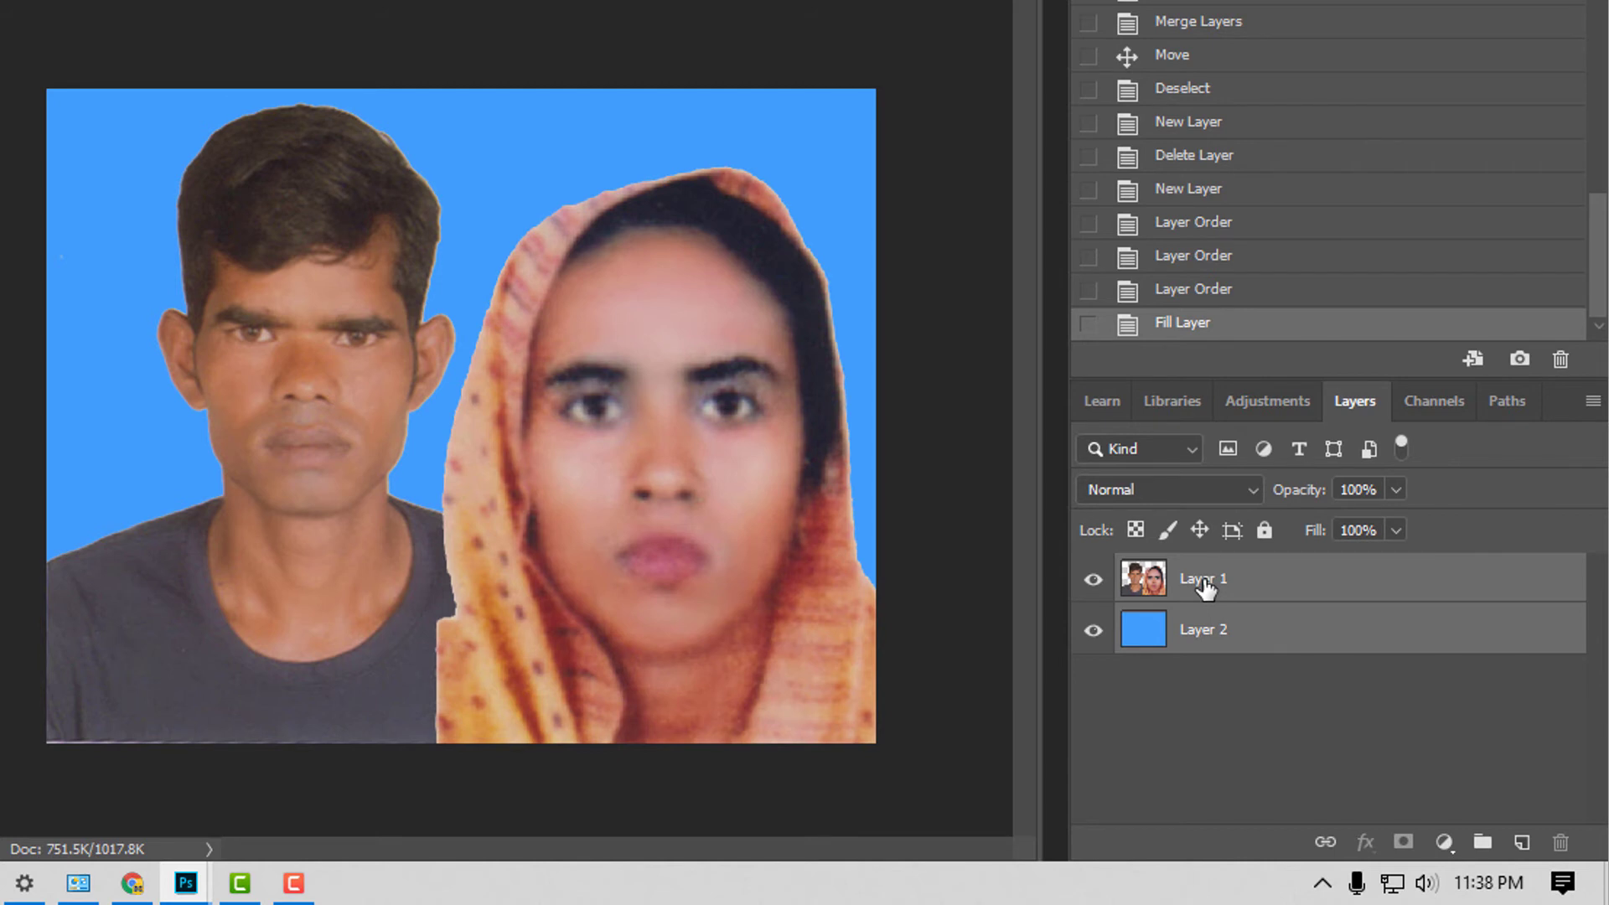
{"action": "key", "text": "ctrl+e"}
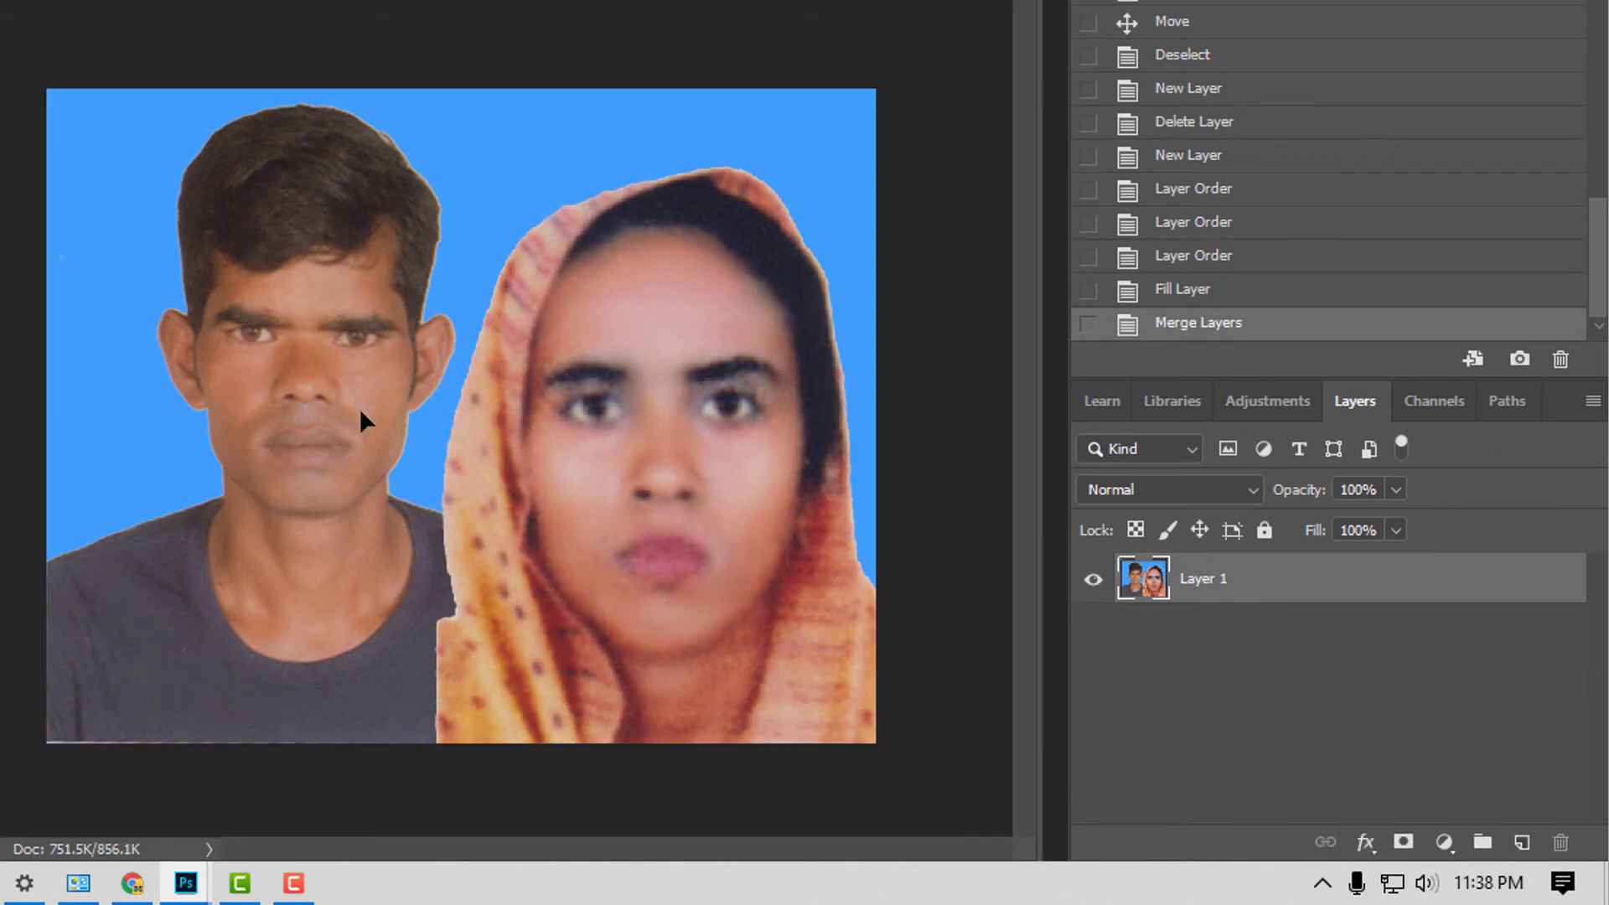
{"action": "left_click_drag", "start_coordinate": [564, 444], "coordinate": [563, 453]}
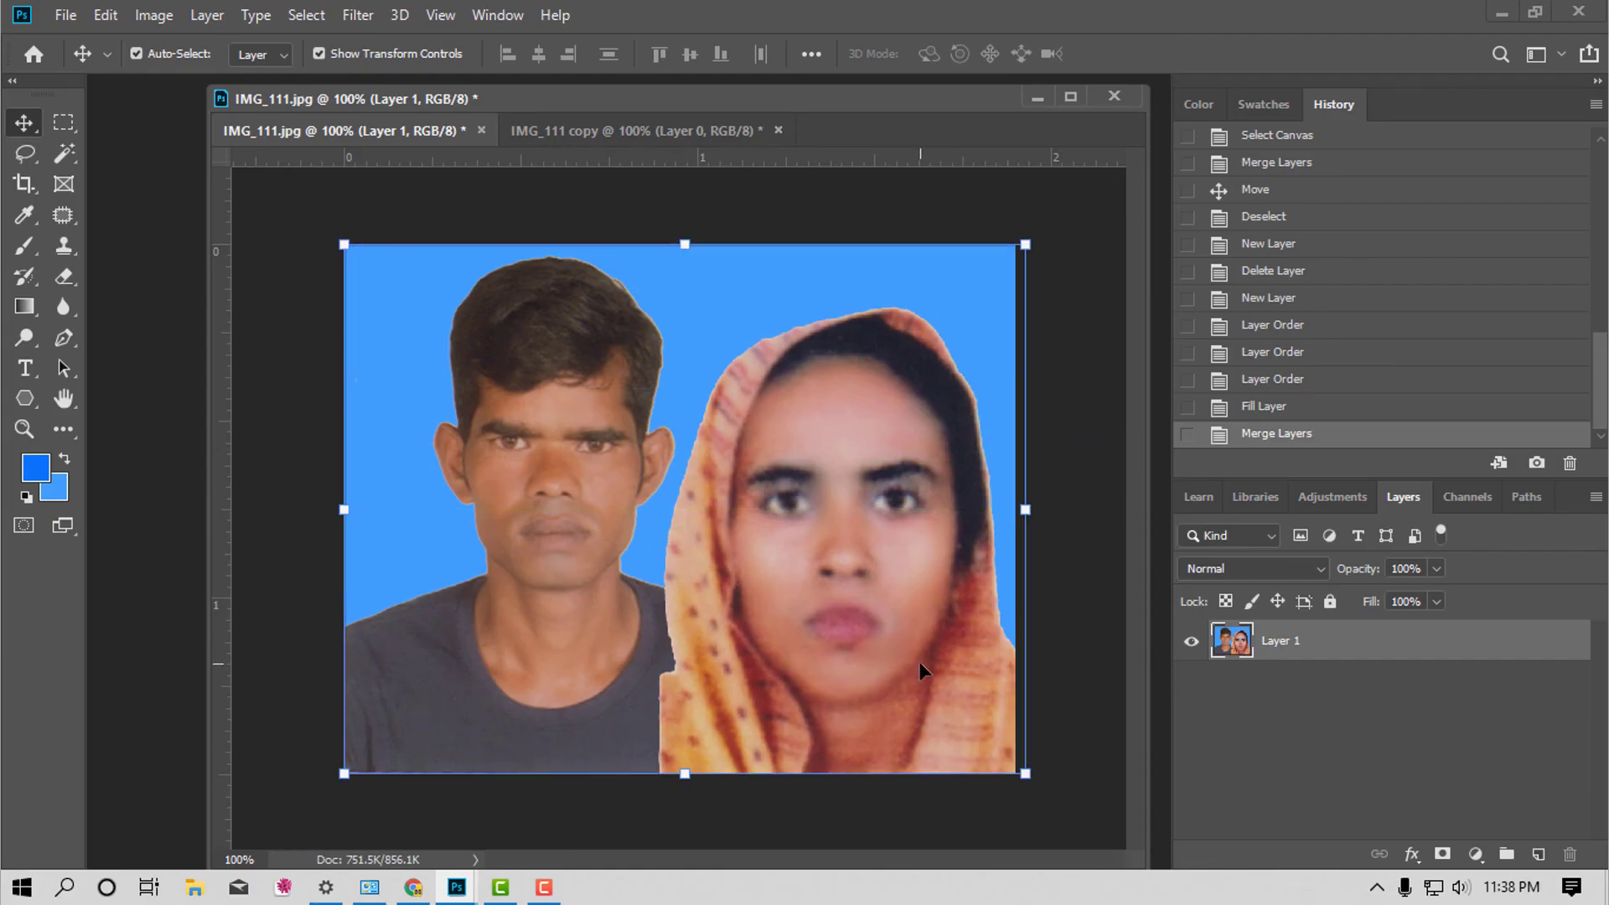
Blur a rough cut-out edge, select the whole canvas, and start a new blank document.
{"action": "left_click", "coordinate": [63, 122]}
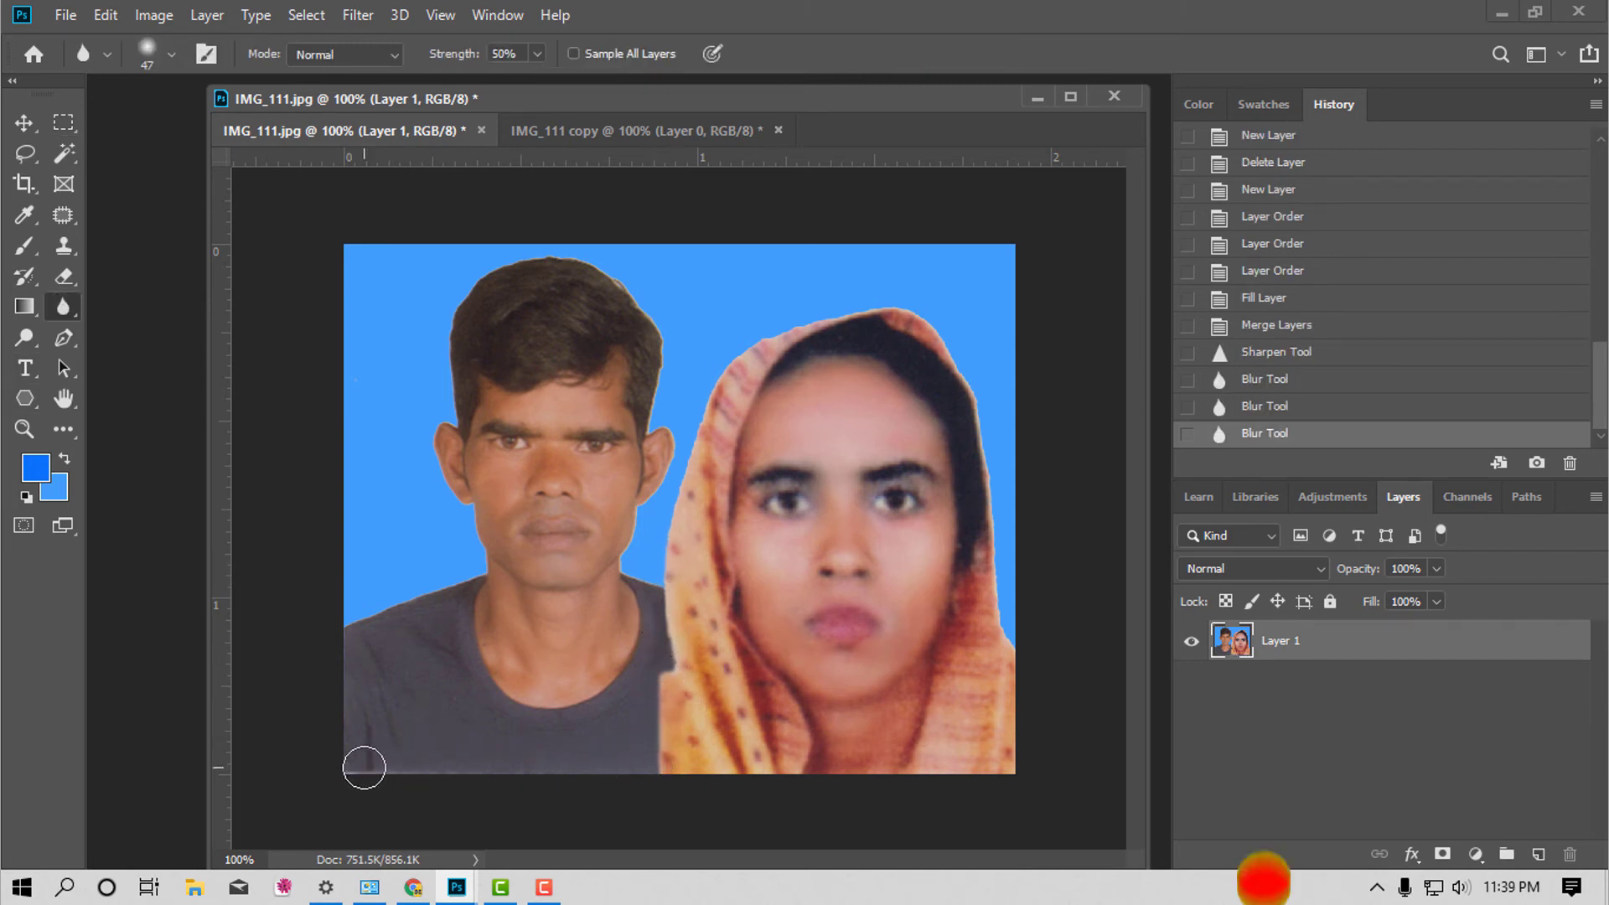
{"action": "left_click_drag", "start_coordinate": [968, 574], "coordinate": [984, 414]}
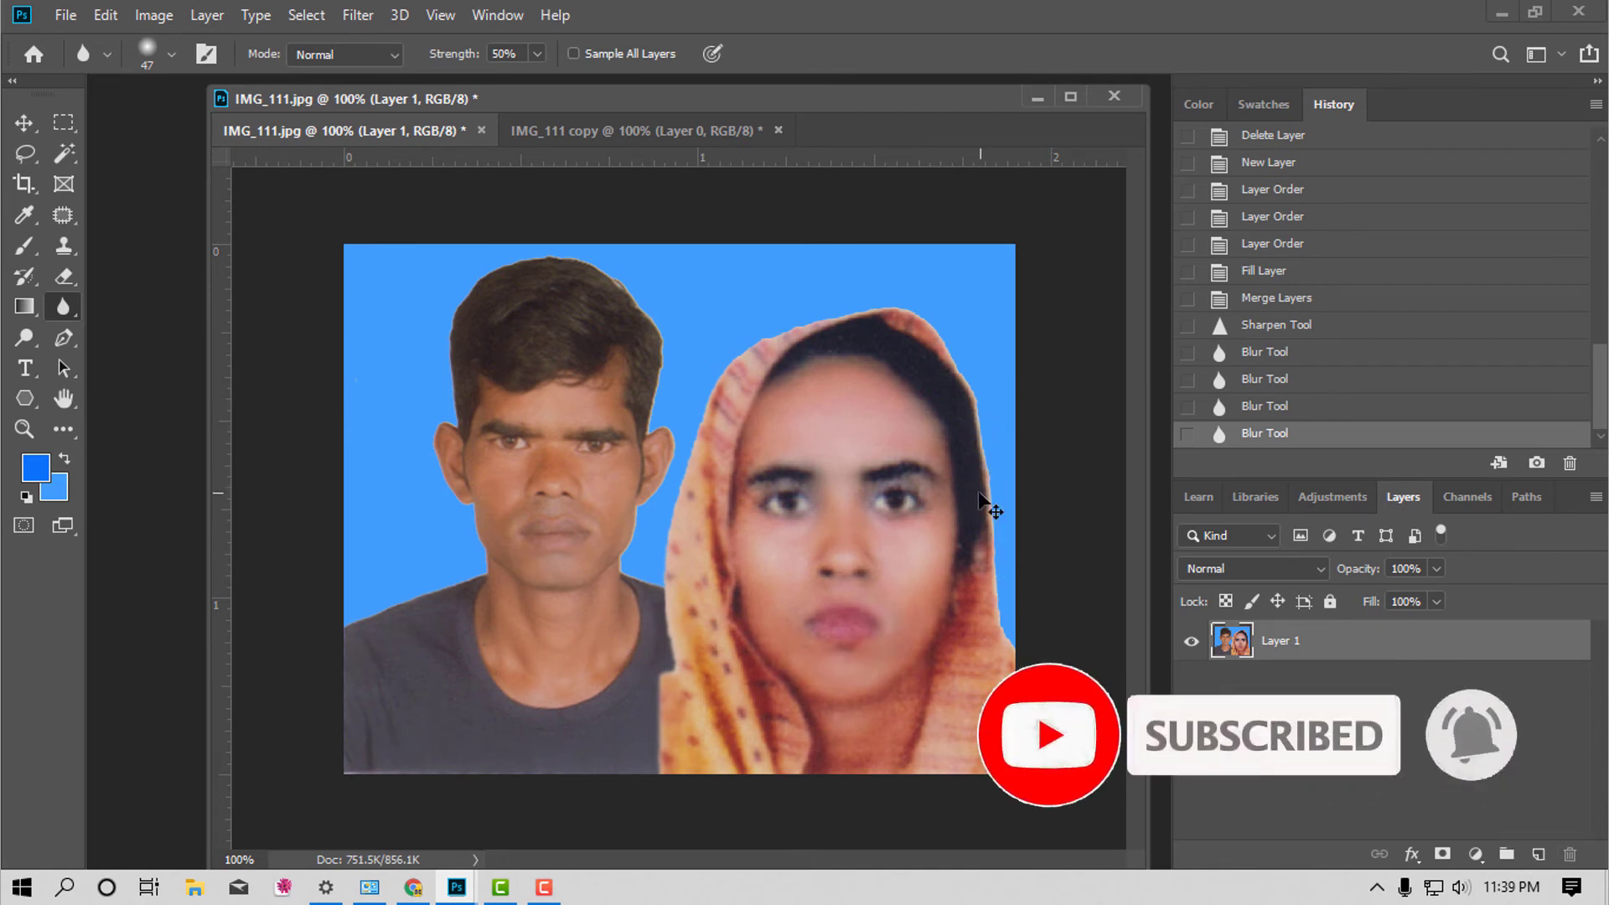
{"action": "key", "text": "ctrl+a"}
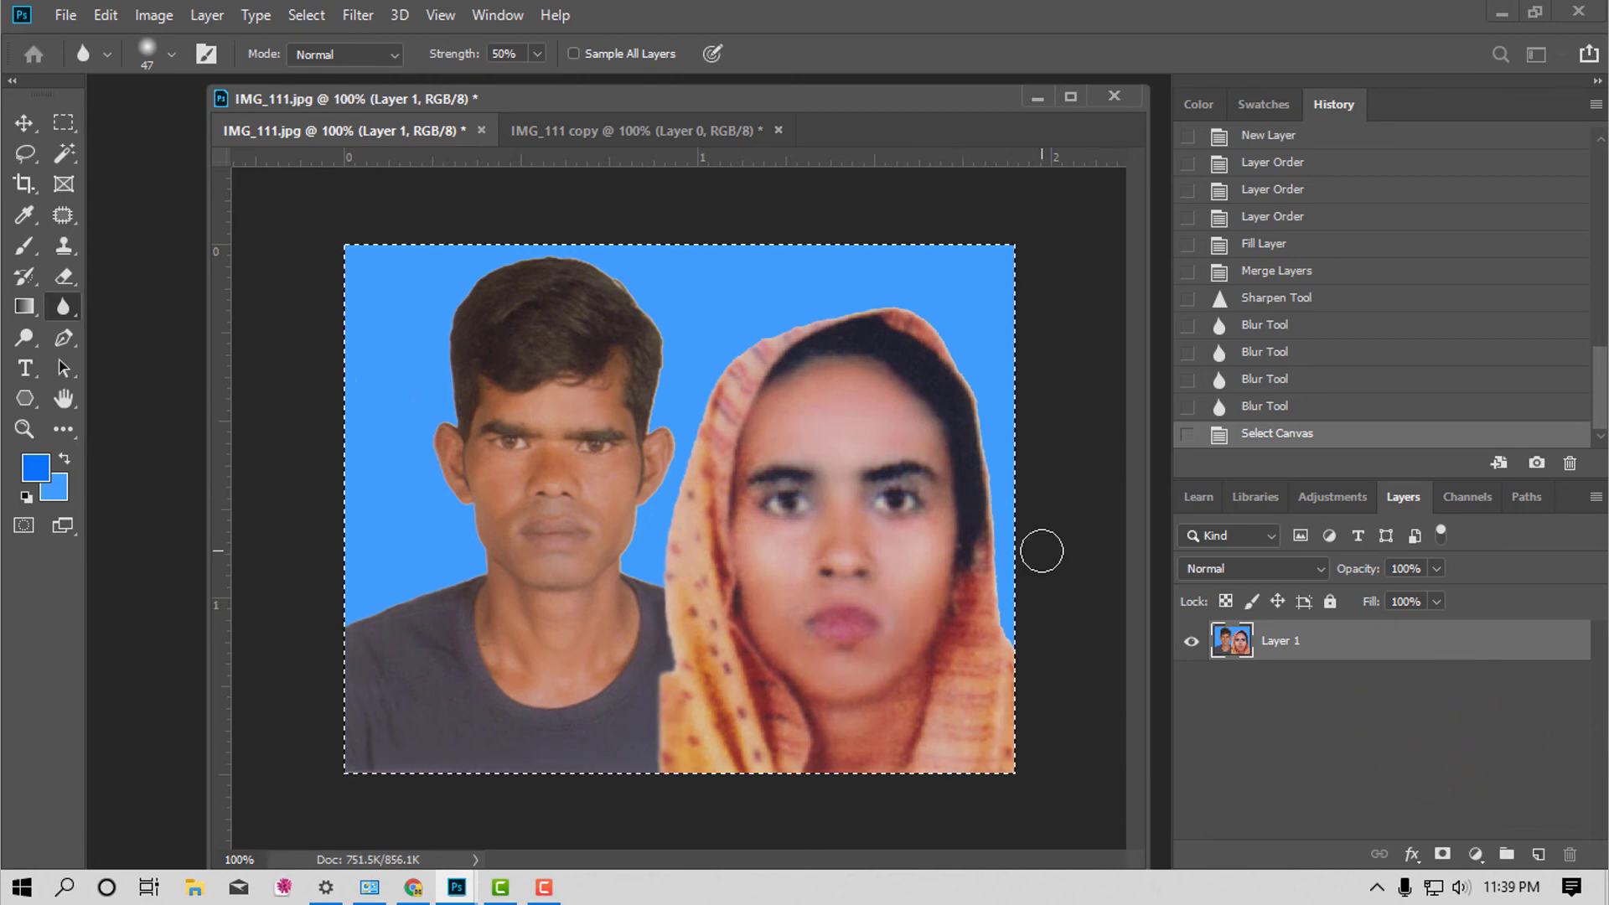
{"action": "key", "text": "ctrl+n"}
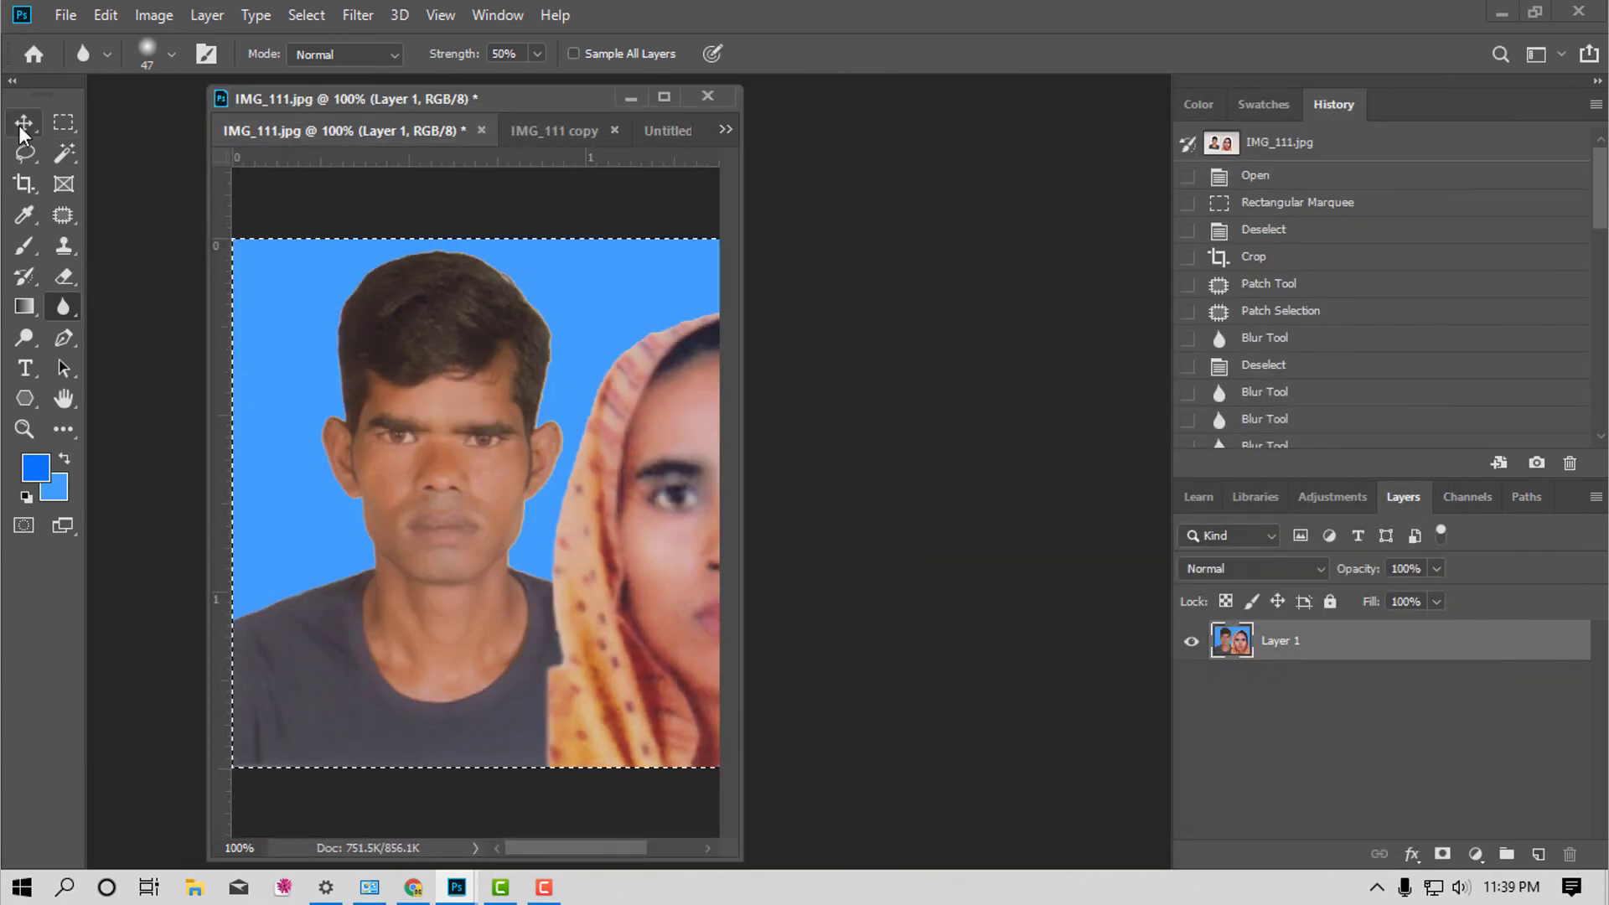
Move the blue-background couple photo into Untitled-1 at the page's top-left corner.
{"action": "left_click", "coordinate": [23, 125]}
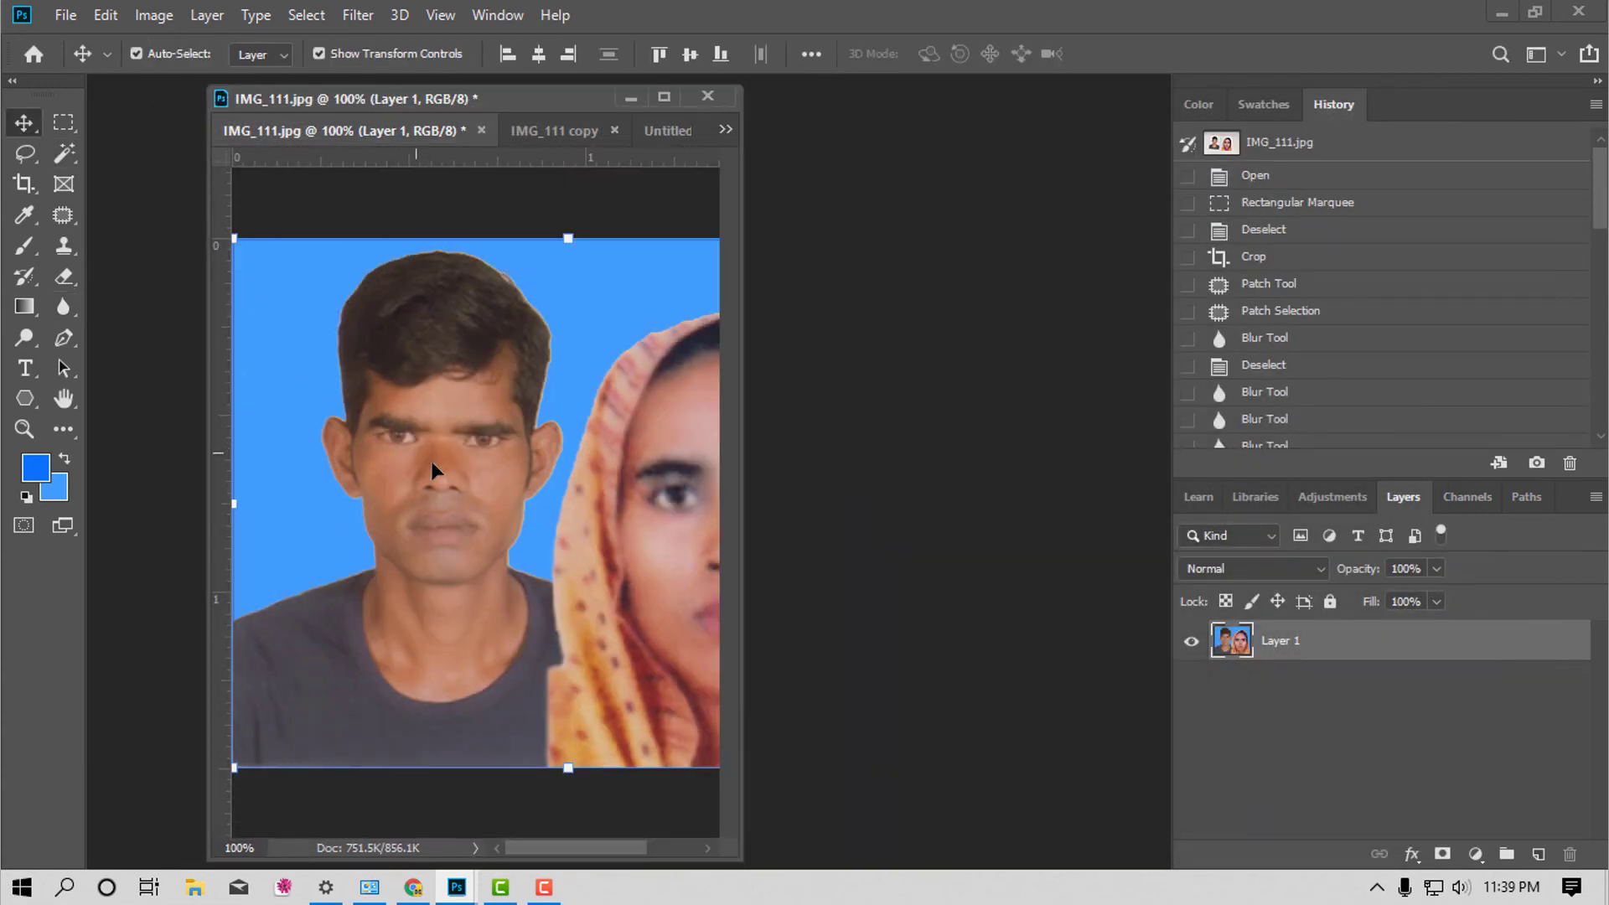
{"action": "mouse_move", "coordinate": [432, 469]}
{"action": "left_mouse_down"}
{"action": "mouse_move", "coordinate": [677, 140]}
{"action": "mouse_move", "coordinate": [468, 323]}
{"action": "left_mouse_up"}
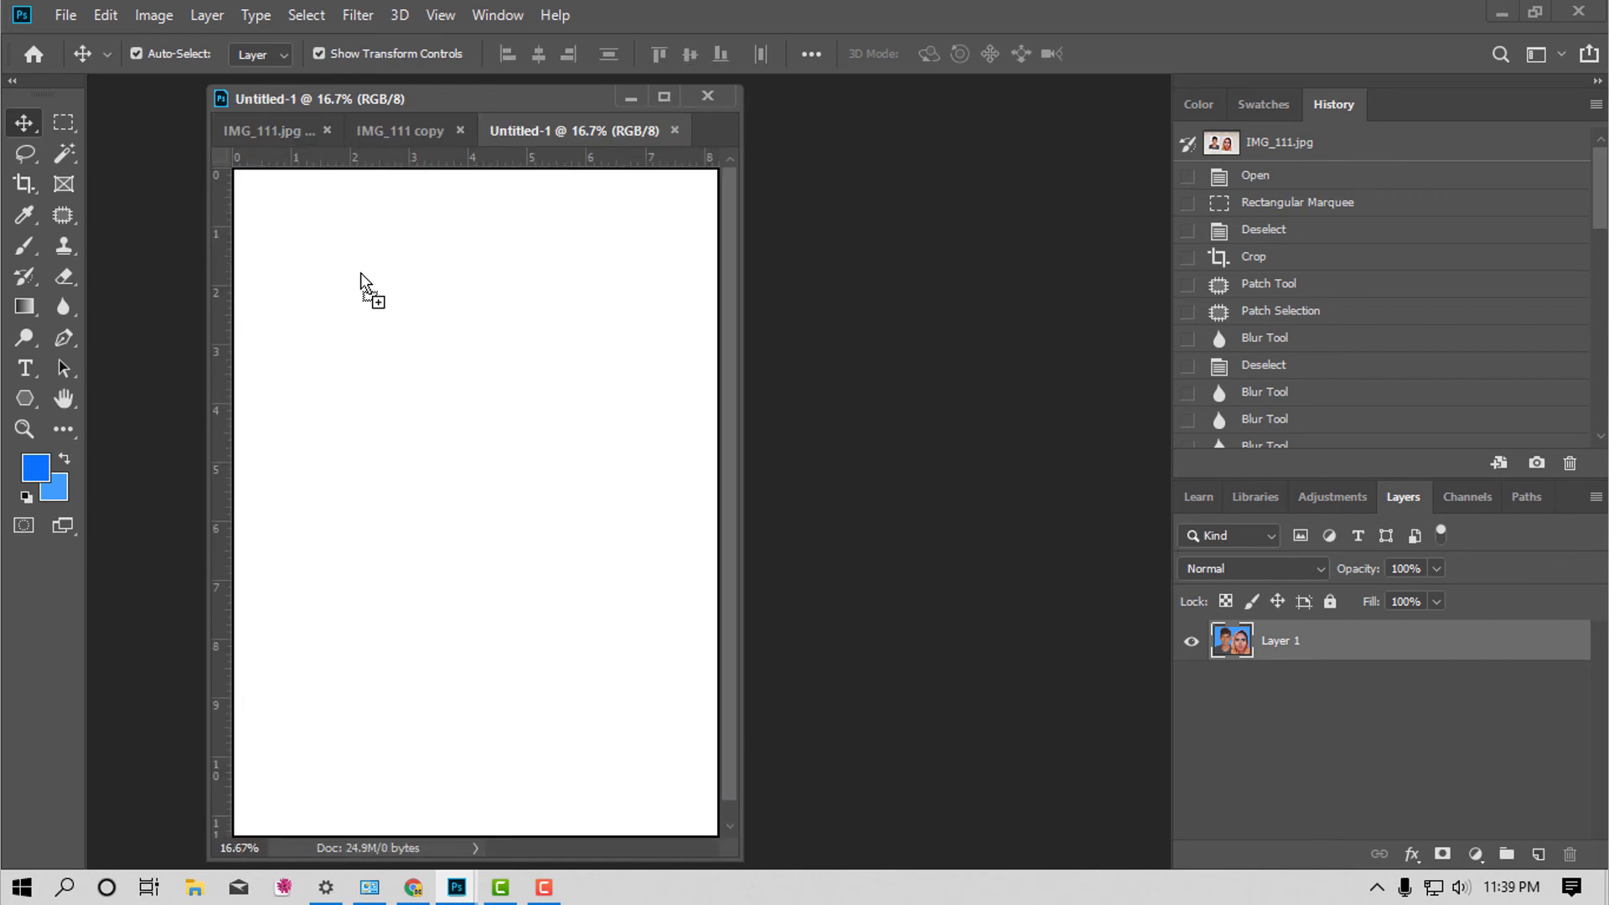
{"action": "left_click_drag", "start_coordinate": [361, 275], "coordinate": [361, 321]}
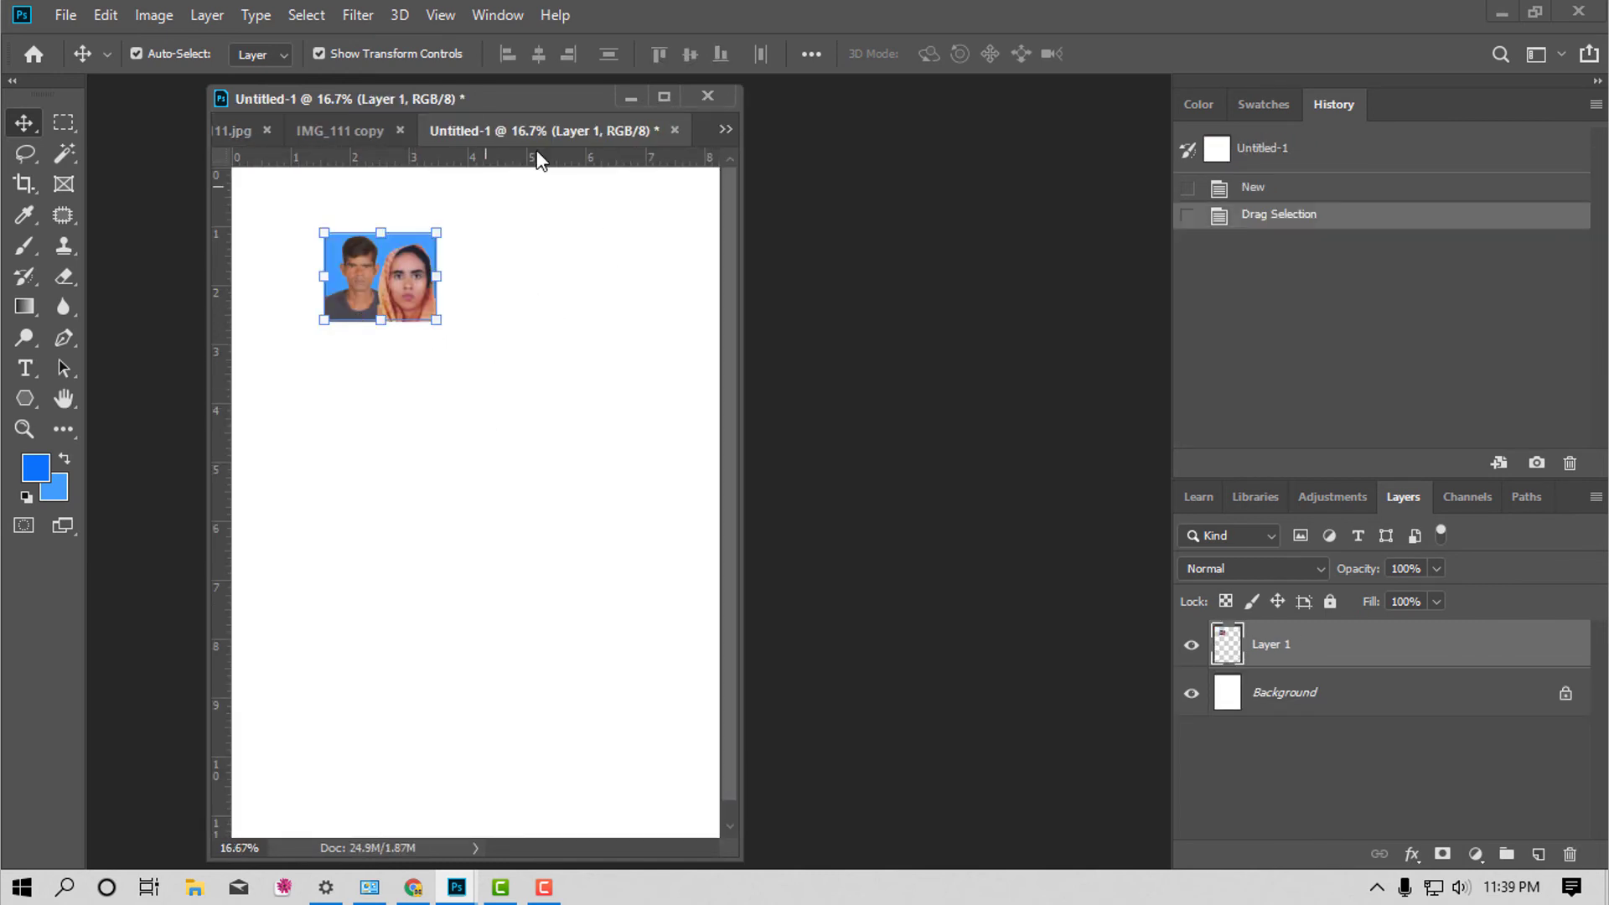
{"action": "left_click", "coordinate": [667, 99]}
{"action": "left_click_drag", "start_coordinate": [714, 251], "coordinate": [640, 196]}
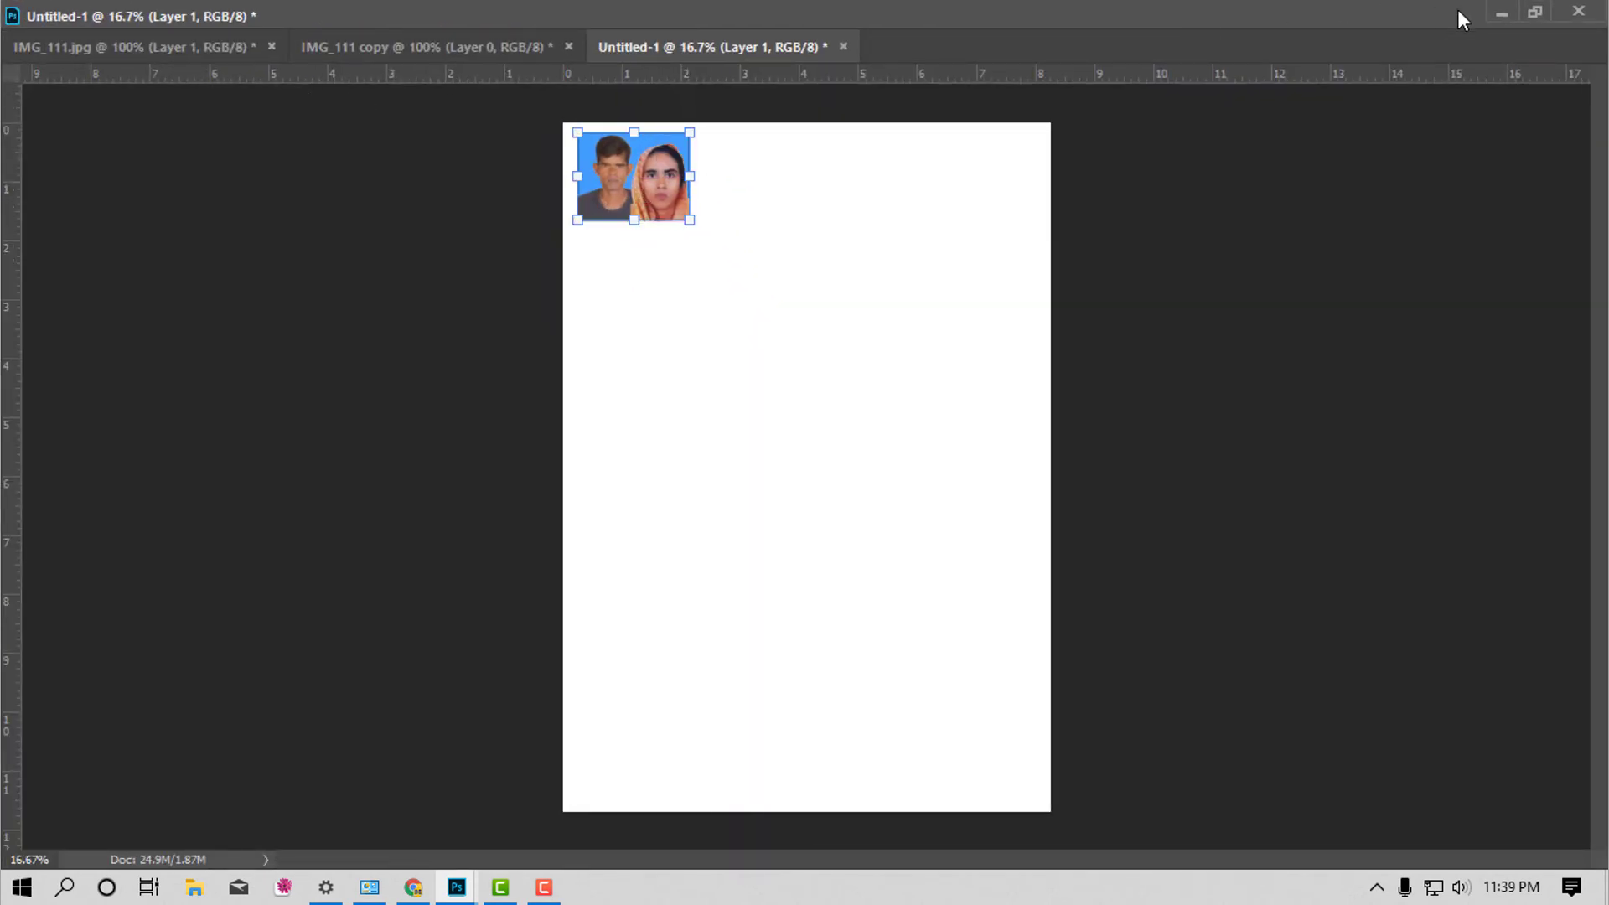
{"action": "left_click", "coordinate": [1529, 15]}
{"action": "left_click", "coordinate": [105, 17]}
{"action": "mouse_move", "coordinate": [285, 347]}
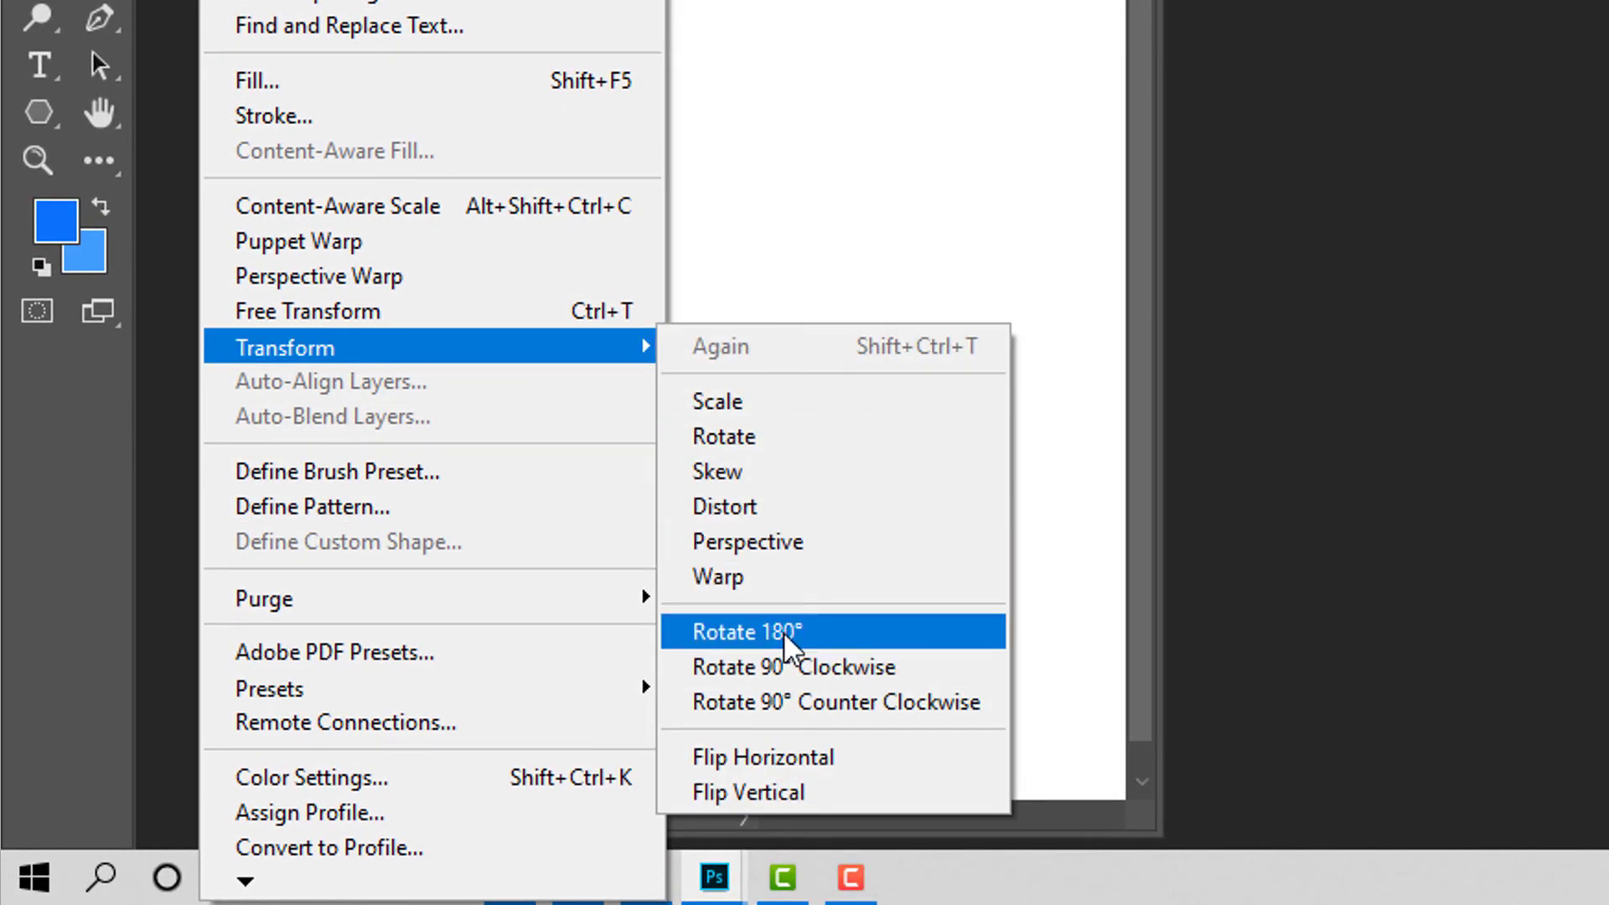
Rotate the photo 90° clockwise and nudge it back into the top-left corner.
{"action": "left_click", "coordinate": [792, 666]}
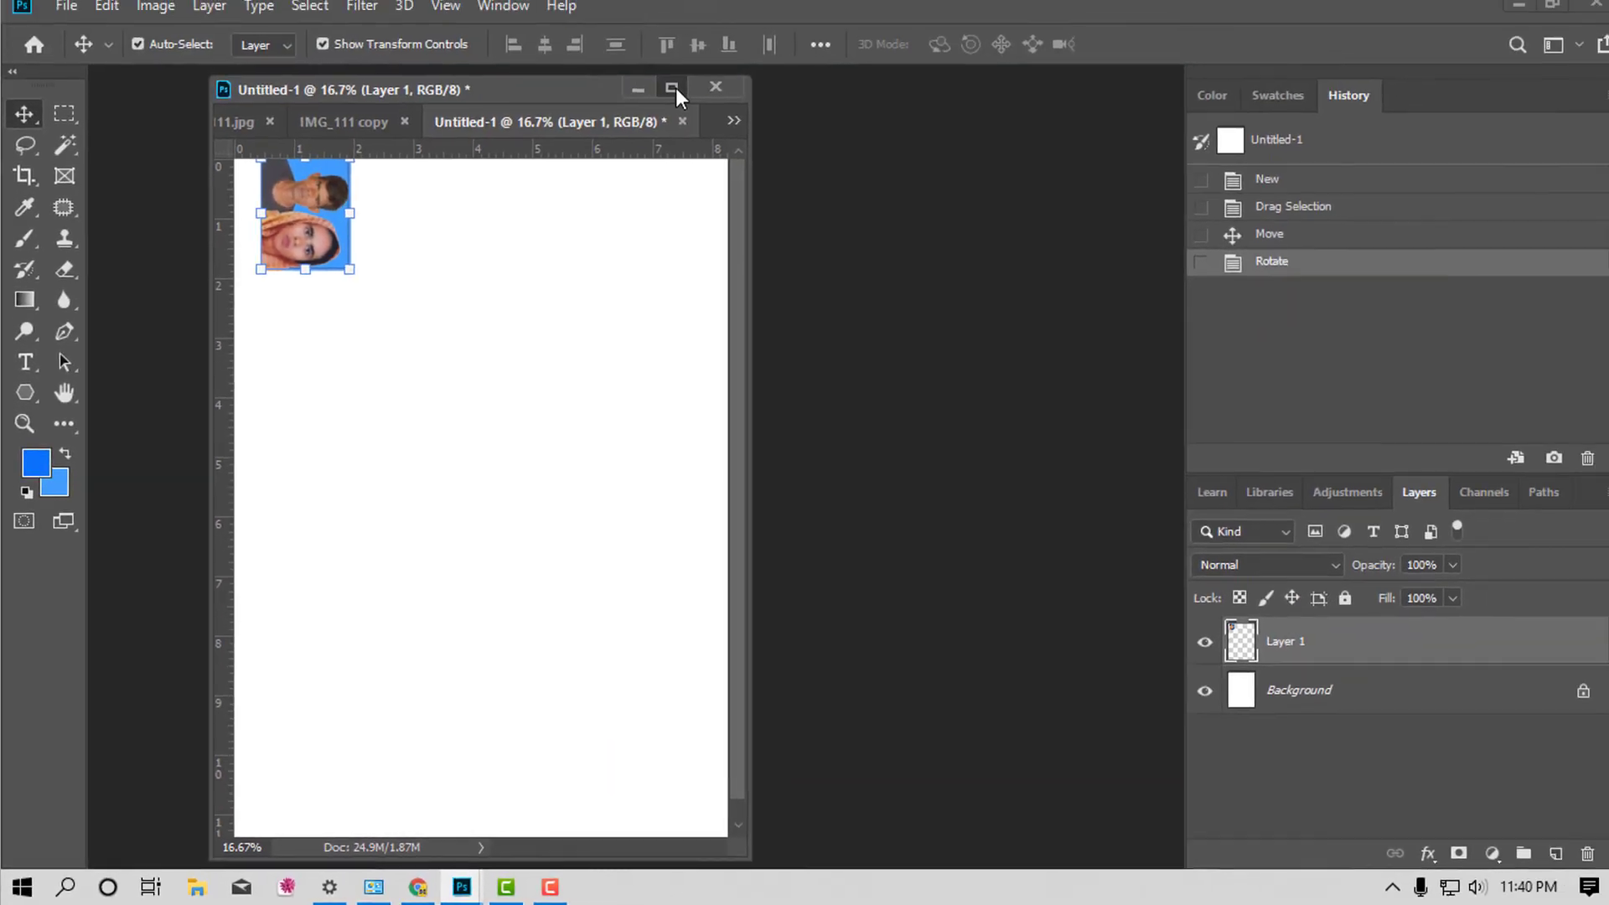
{"action": "left_click", "coordinate": [675, 88]}
{"action": "mouse_move", "coordinate": [621, 164]}
{"action": "left_mouse_down"}
{"action": "mouse_move", "coordinate": [611, 178]}
{"action": "mouse_move", "coordinate": [720, 193]}
{"action": "left_mouse_up"}
{"action": "key", "text": "ctrl+t"}
Duplicate the photo into a row of four copies spaced 0.197 in apart.
{"action": "key", "text": "Return"}
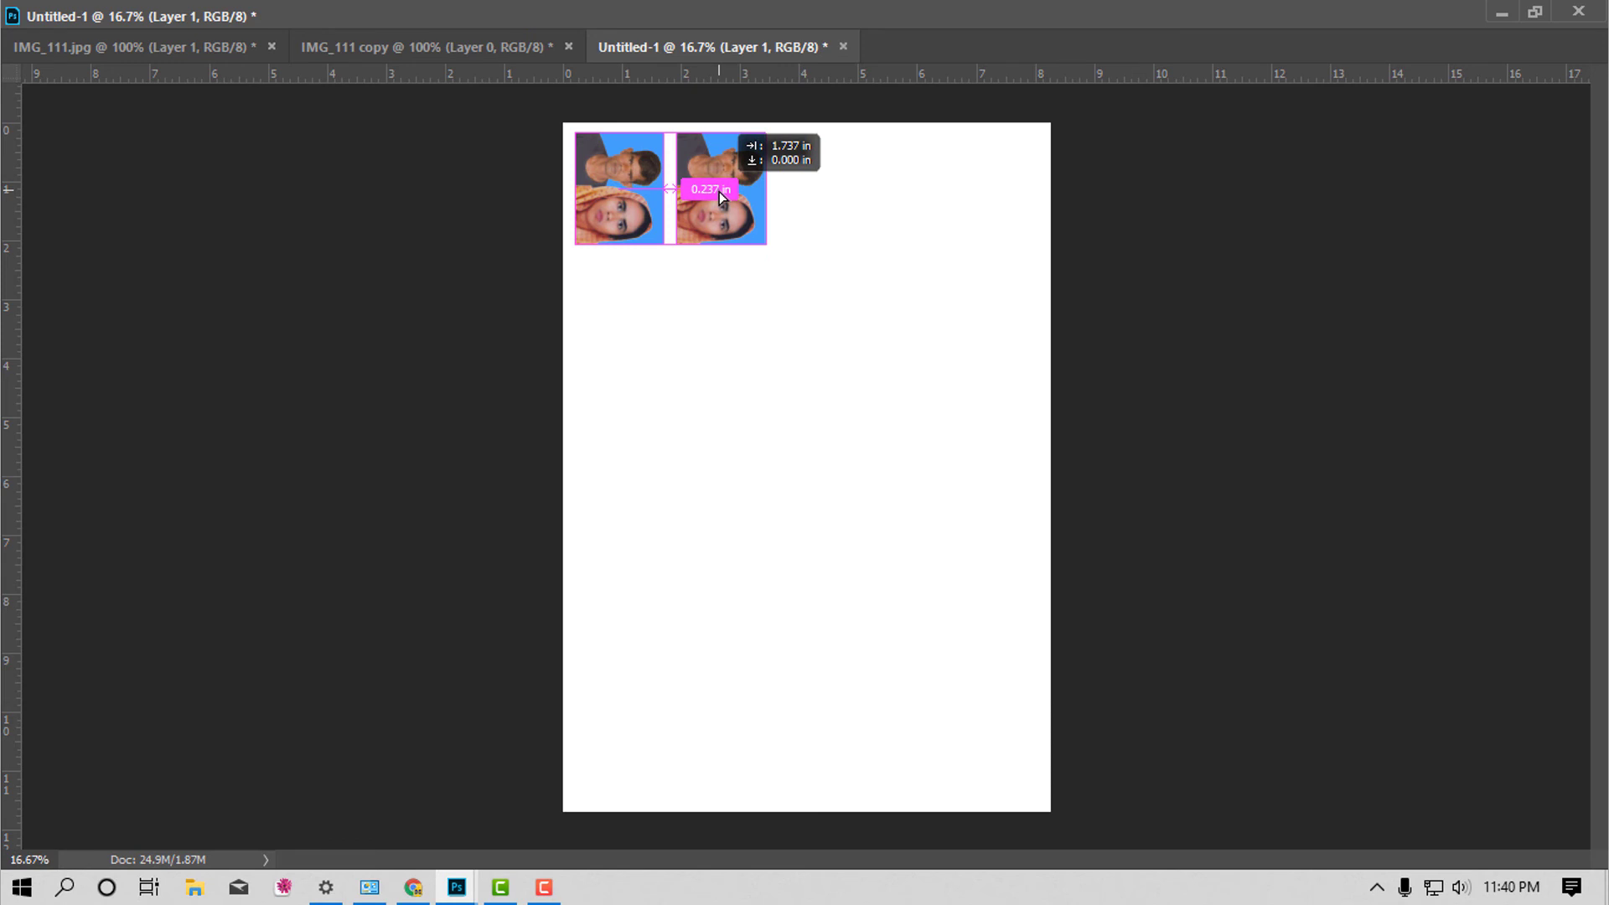
{"action": "left_click_drag", "start_coordinate": [719, 191], "coordinate": [716, 193]}
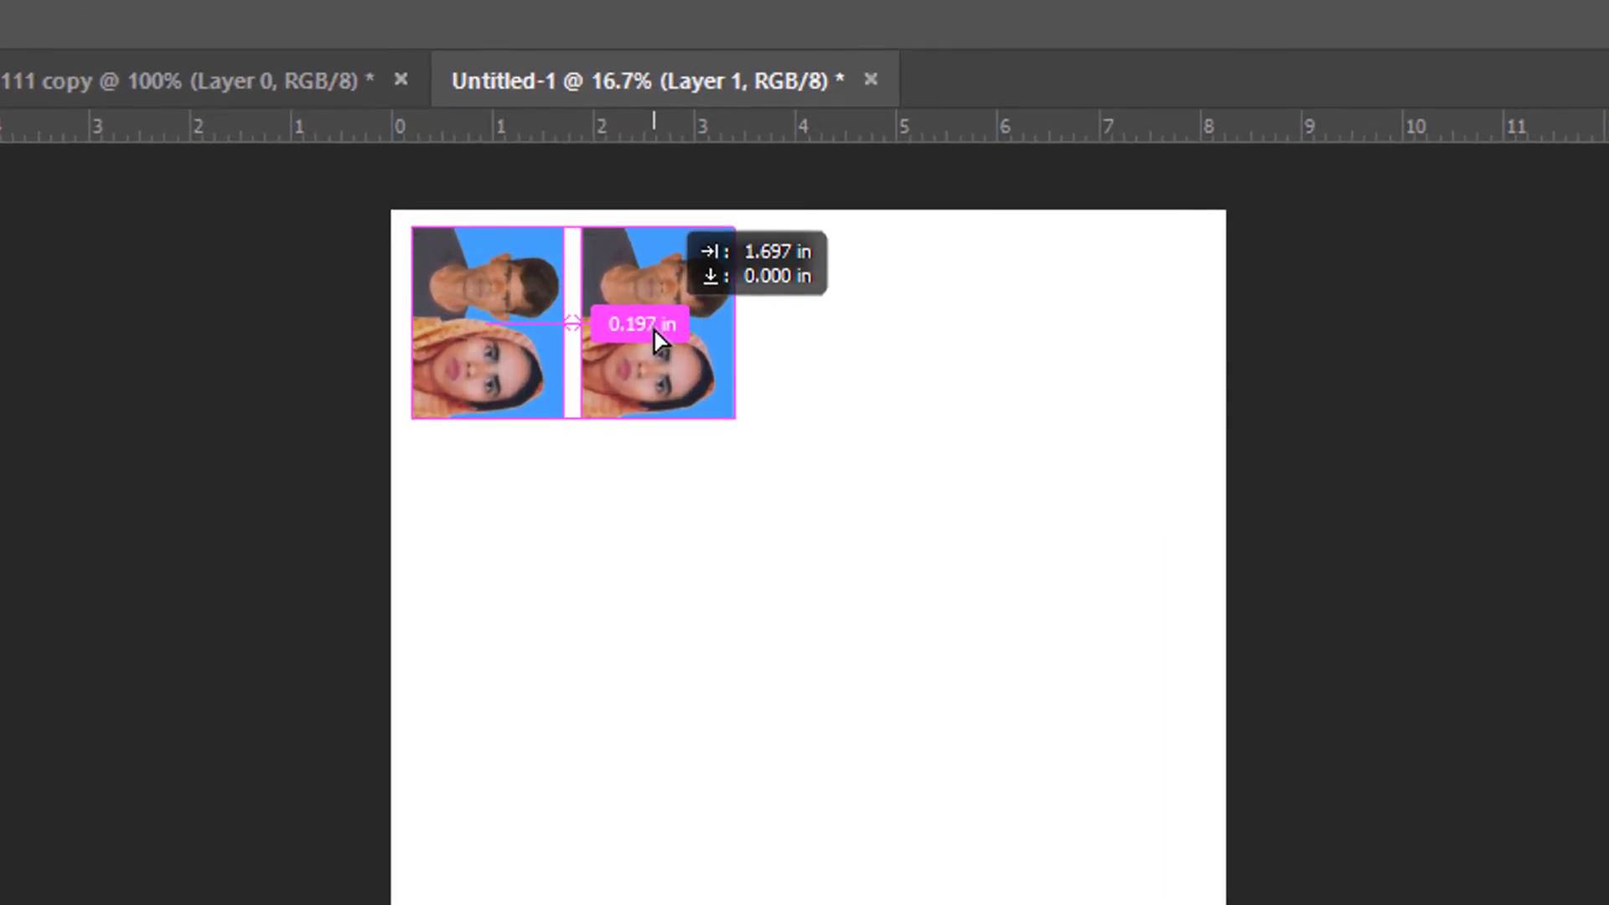
{"action": "left_click_drag", "start_coordinate": [654, 330], "coordinate": [848, 354]}
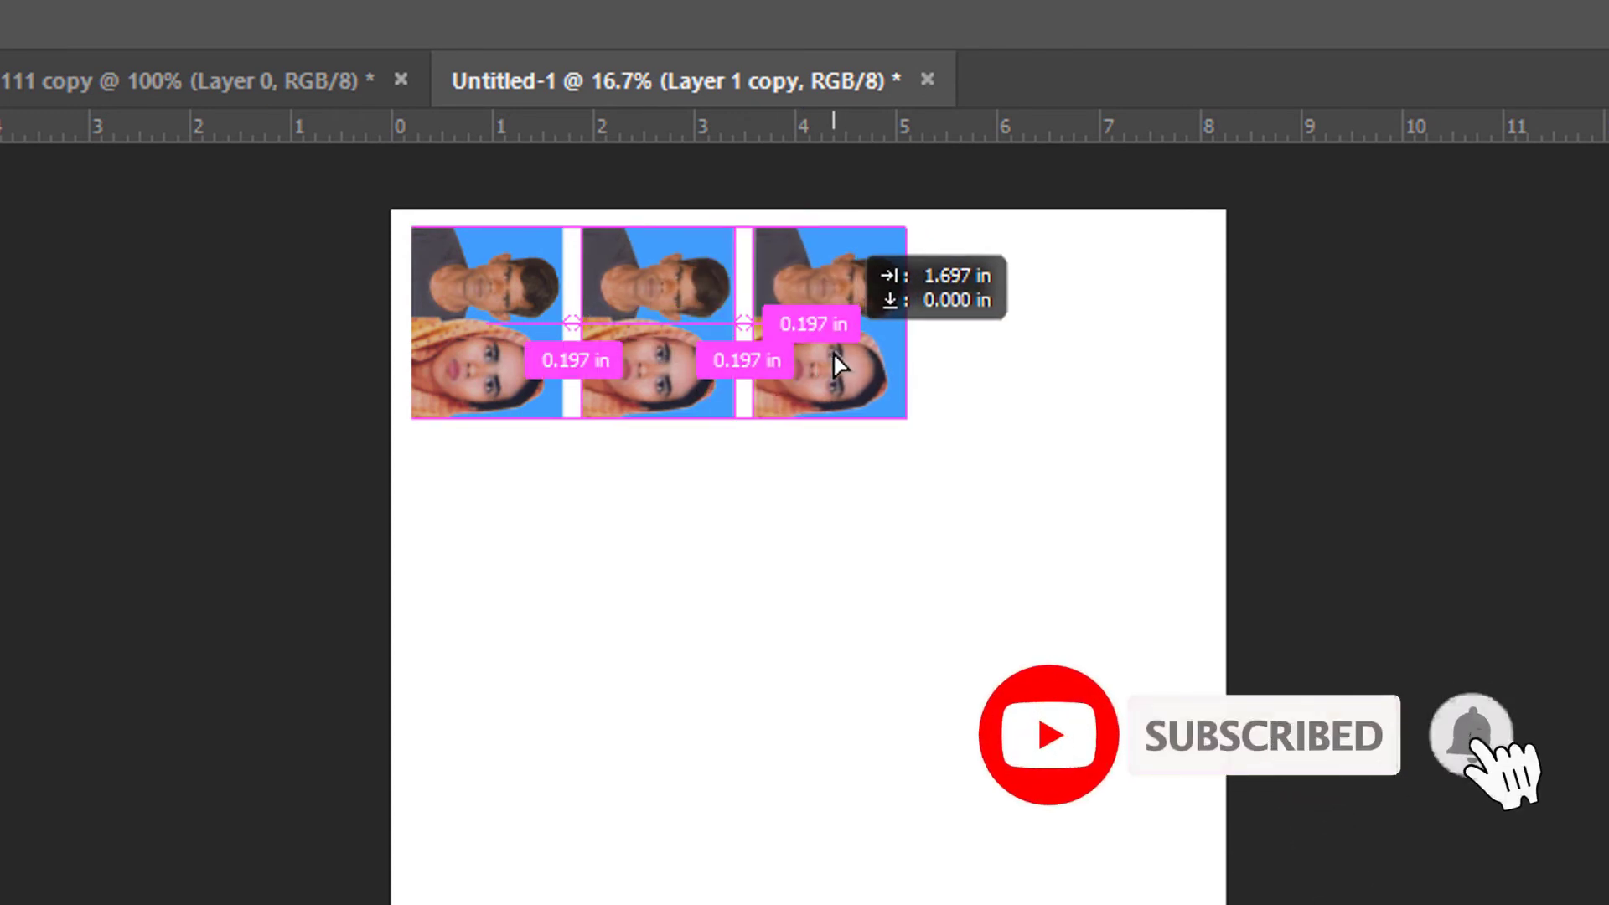
{"action": "mouse_move", "coordinate": [848, 352]}
{"action": "left_mouse_down"}
{"action": "mouse_move", "coordinate": [823, 339]}
{"action": "mouse_move", "coordinate": [916, 233]}
{"action": "left_mouse_up"}
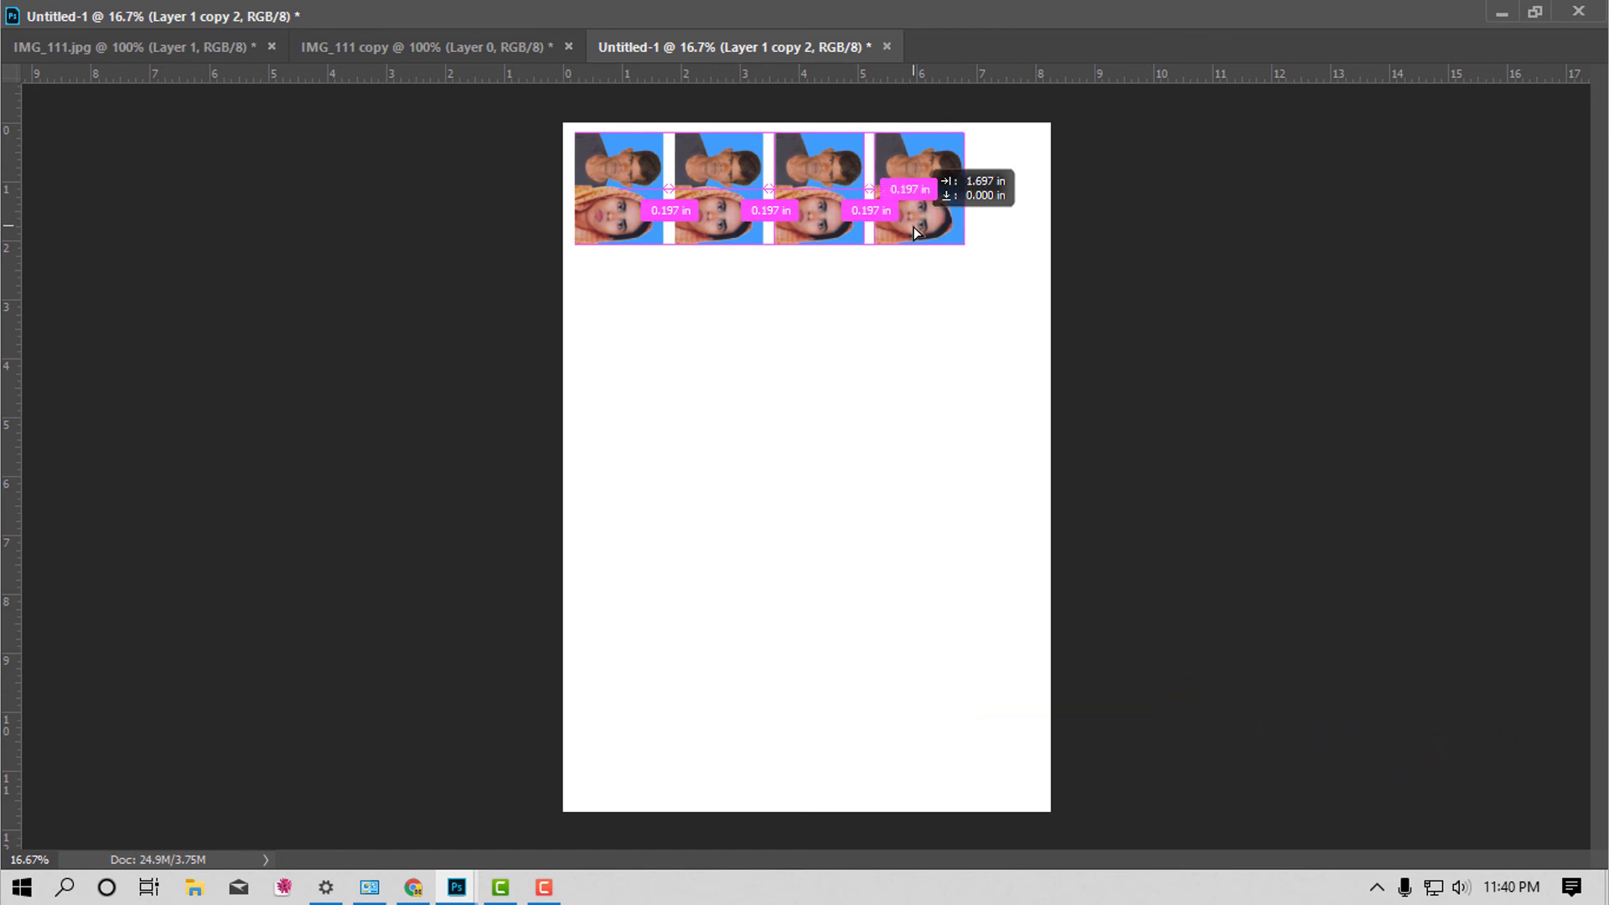
{"action": "left_click_drag", "start_coordinate": [914, 228], "coordinate": [913, 228]}
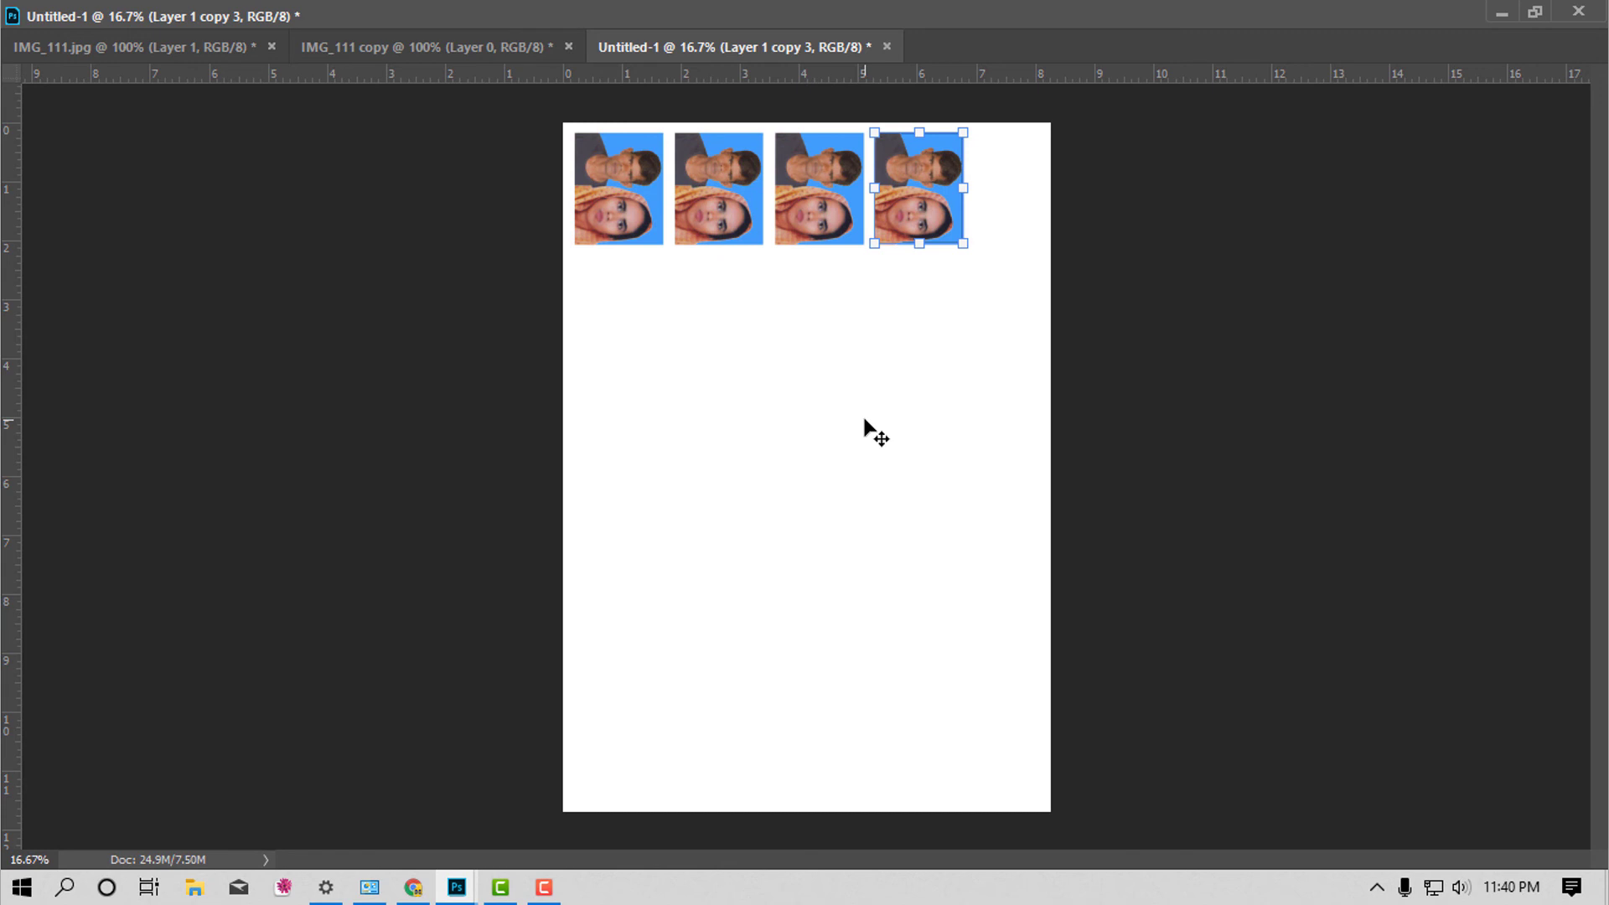
{"action": "key", "text": "ctrl"}
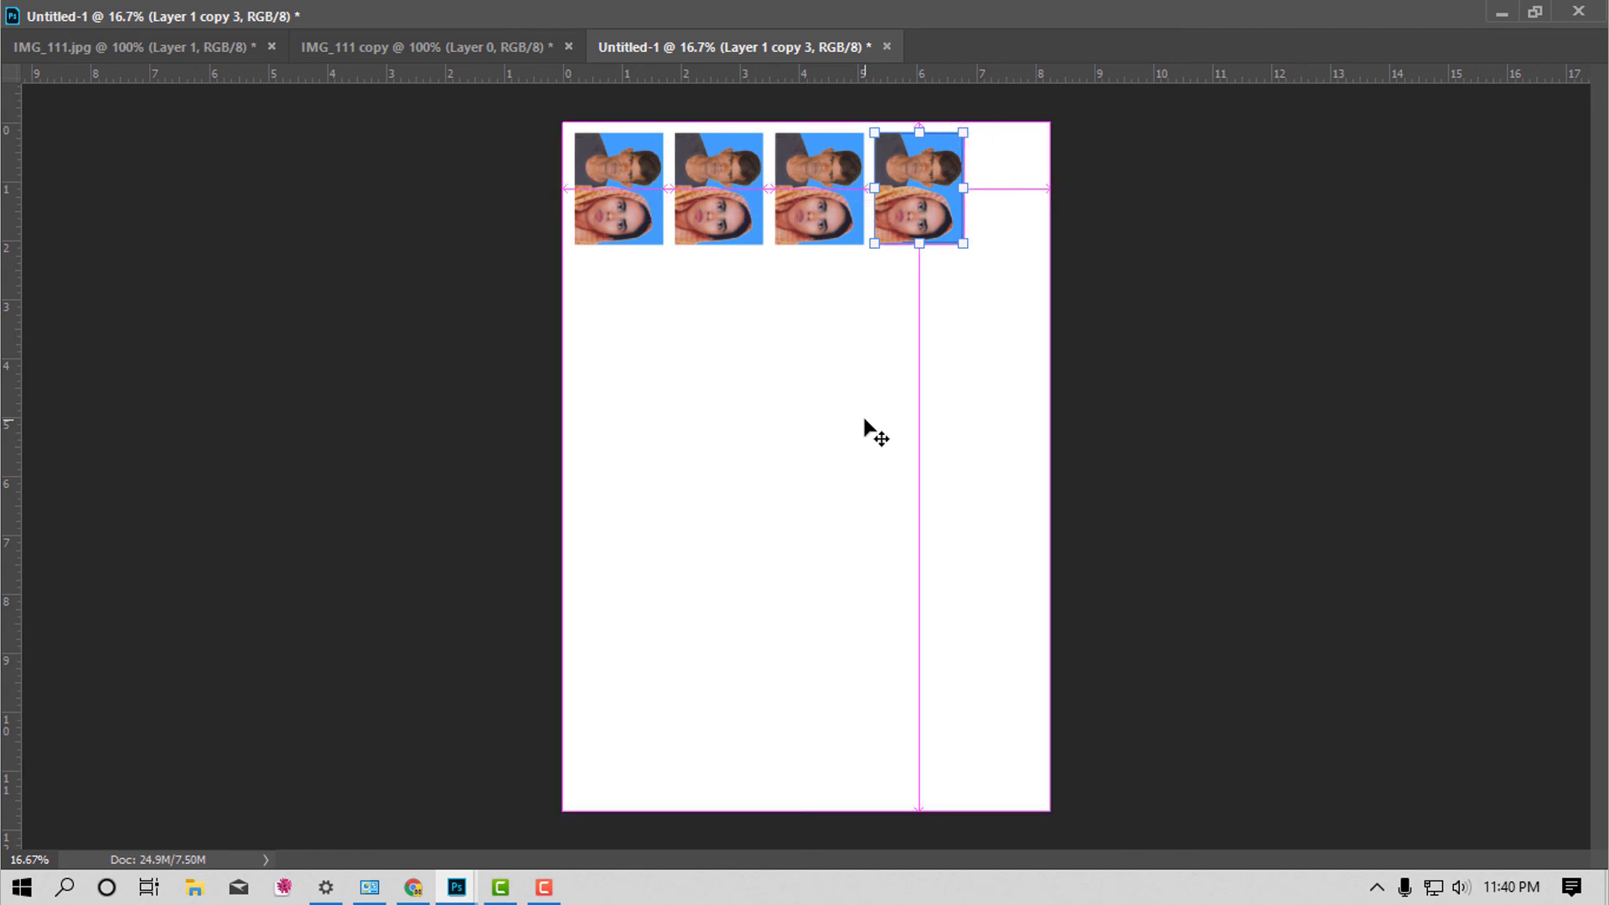